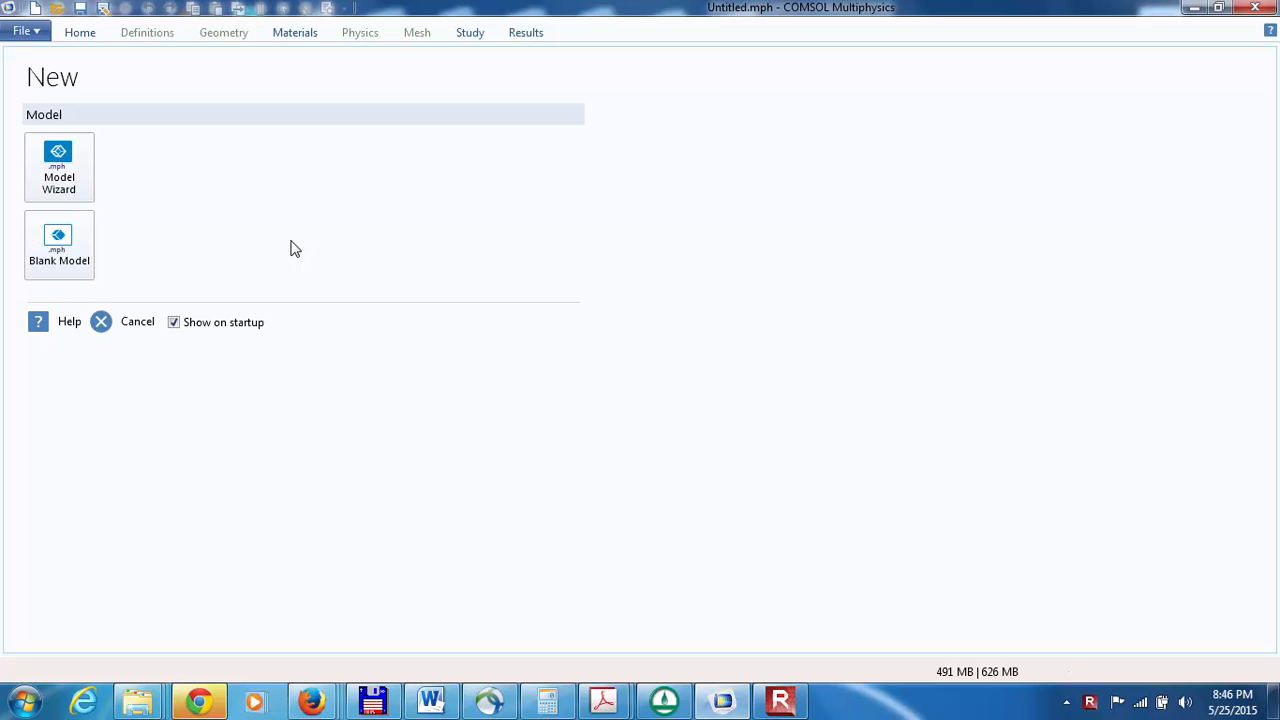
# Step: Start a 3D model with the Model Wizard and add the Darcy's Law interface for porous media and subsurface flow
pyautogui.click(57, 160)
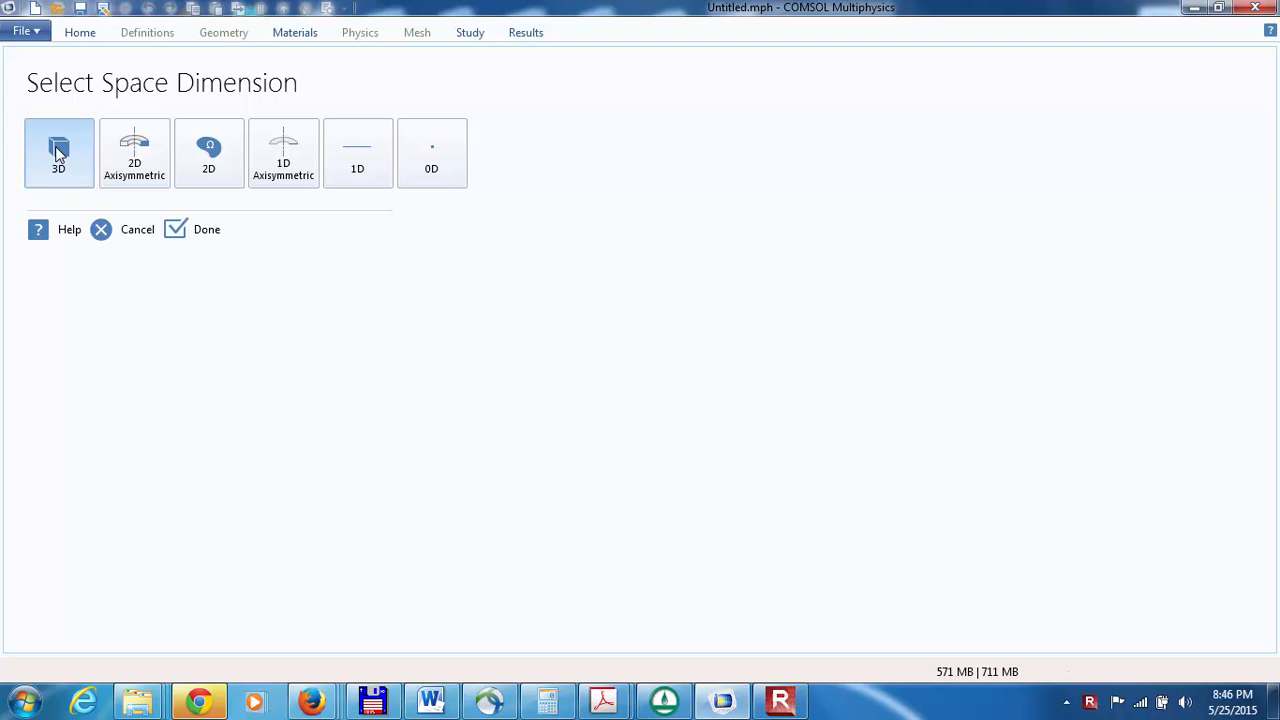
pyautogui.click(55, 146)
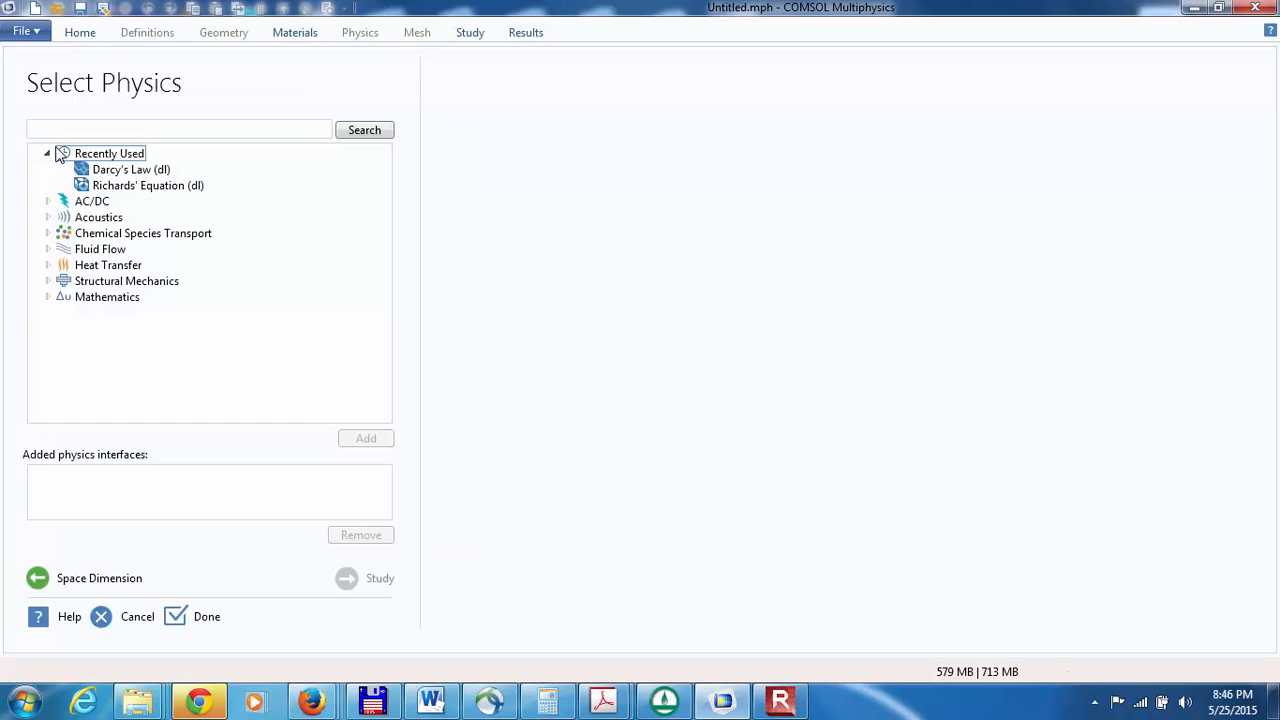
pyautogui.click(47, 249)
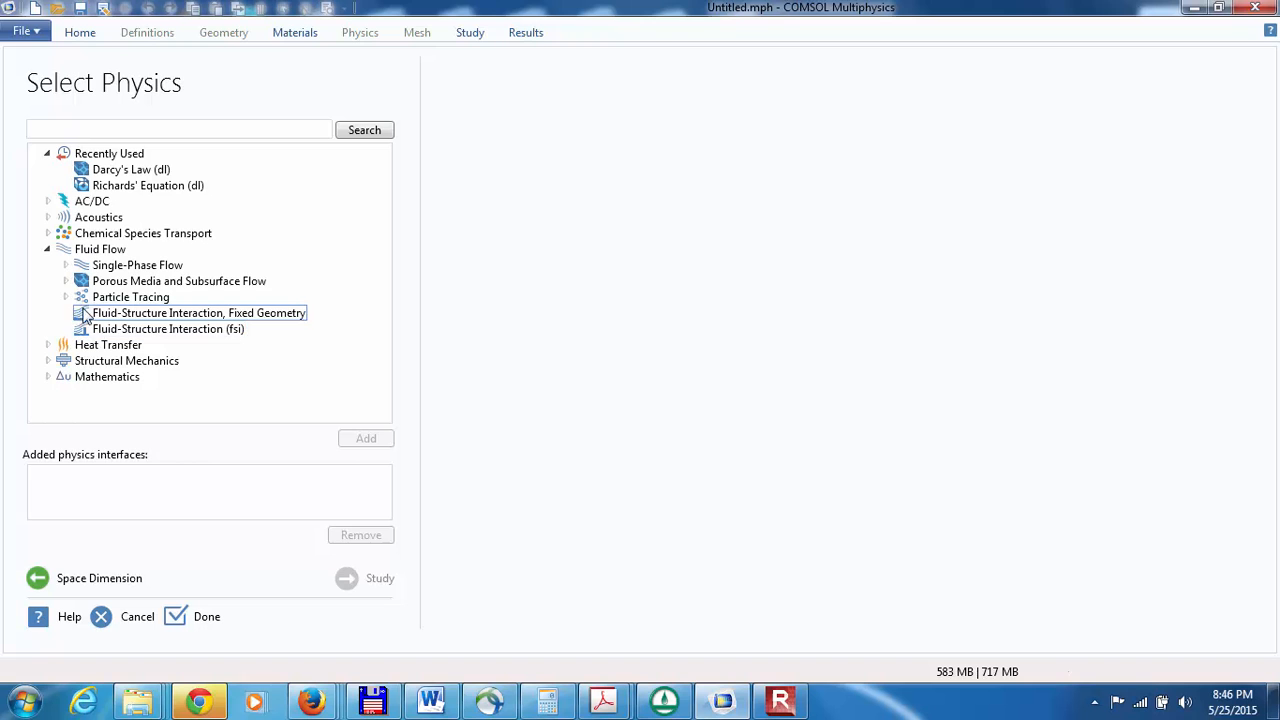
pyautogui.click(66, 281)
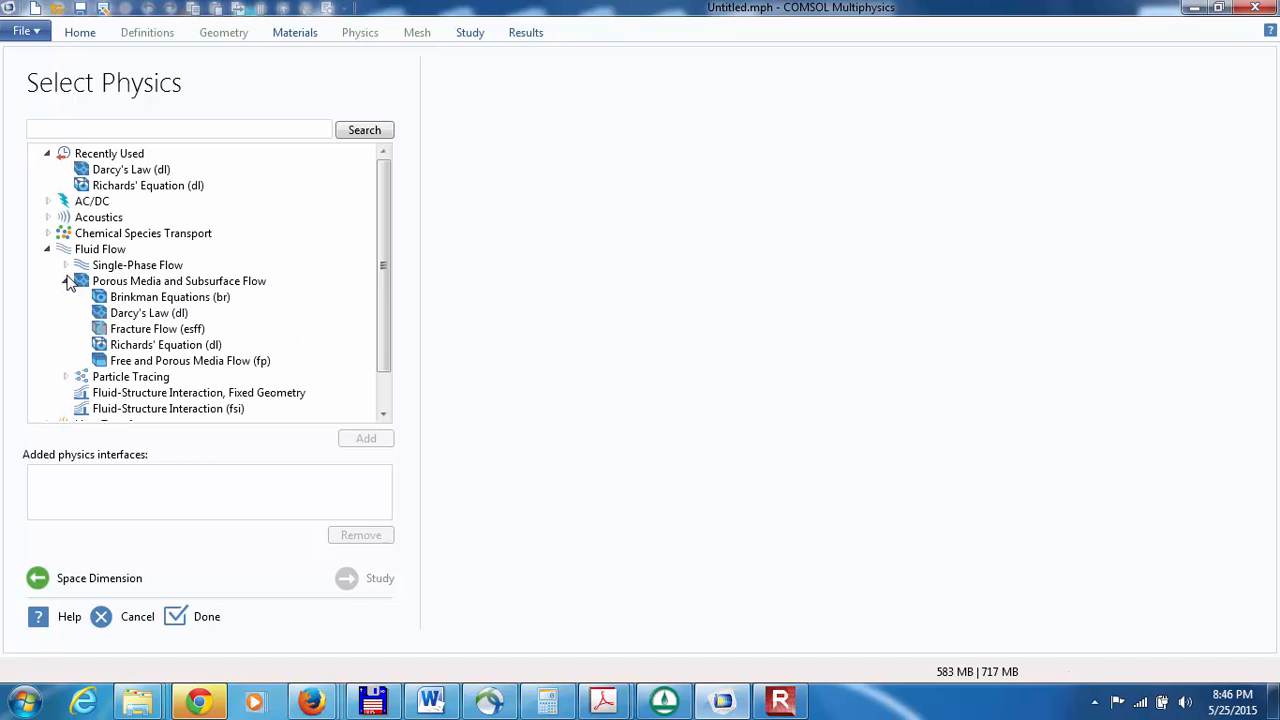
pyautogui.click(112, 316)
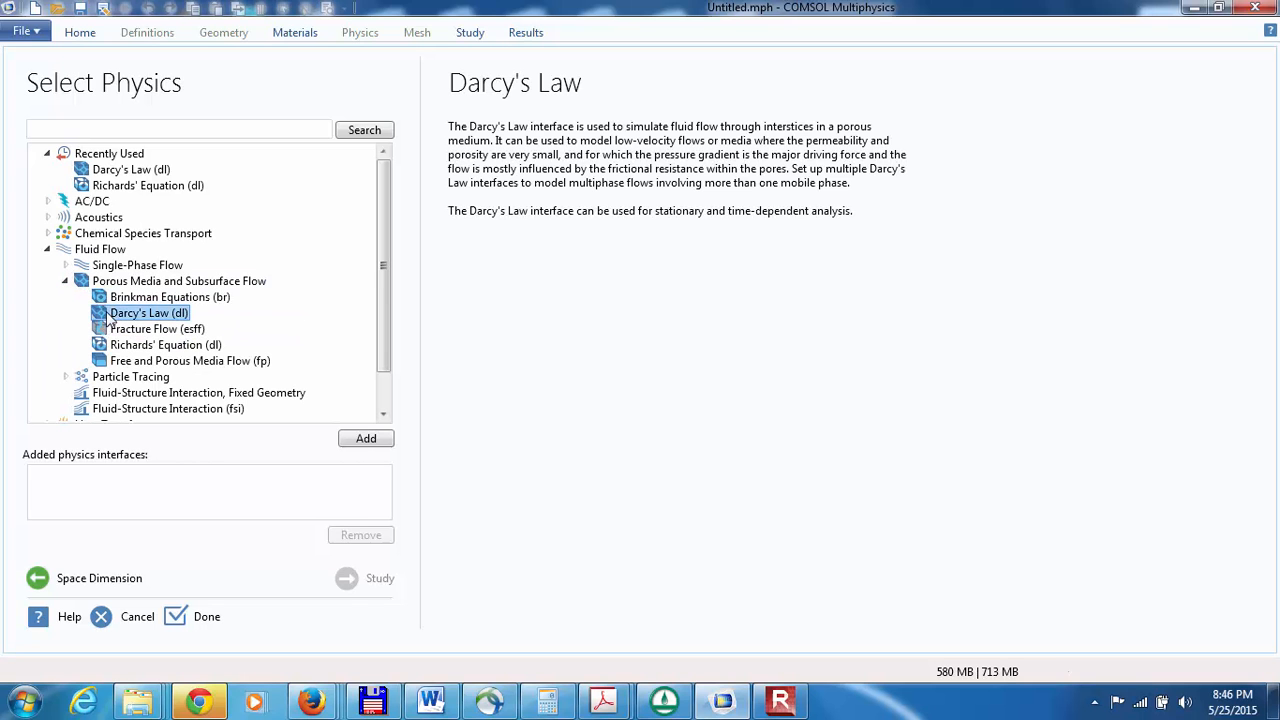
pyautogui.click(362, 439)
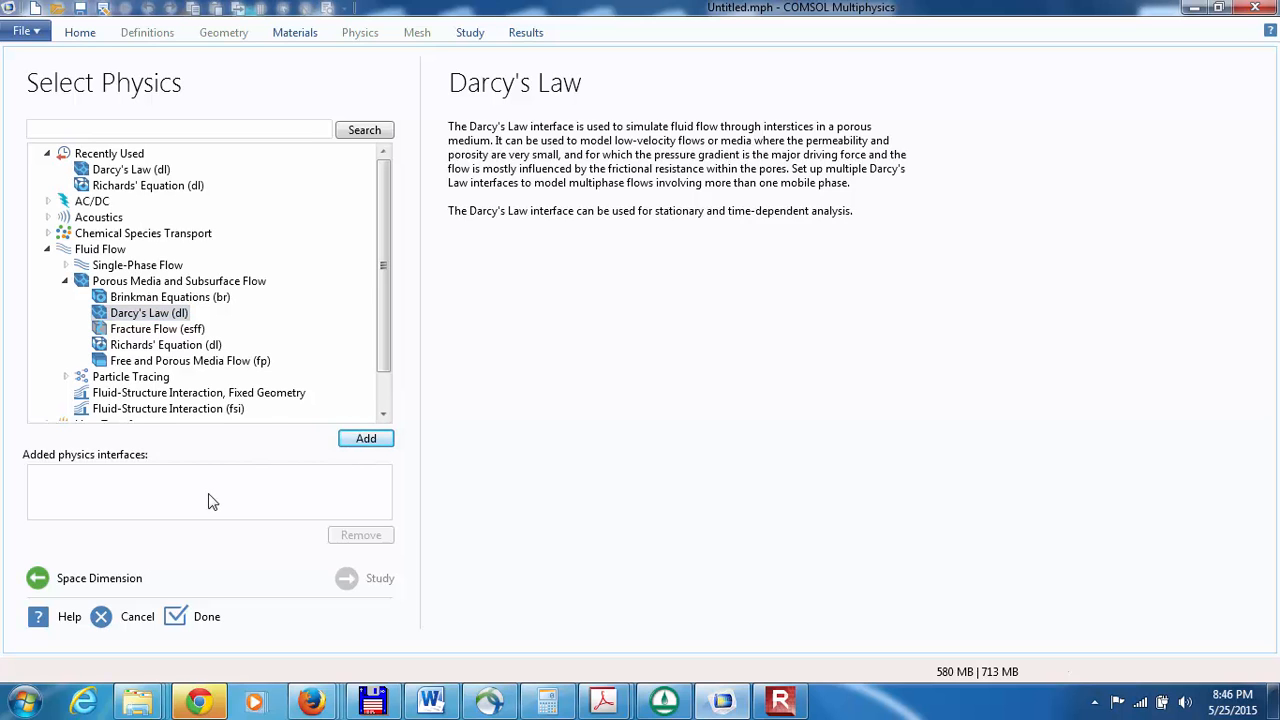
pyautogui.click(345, 442)
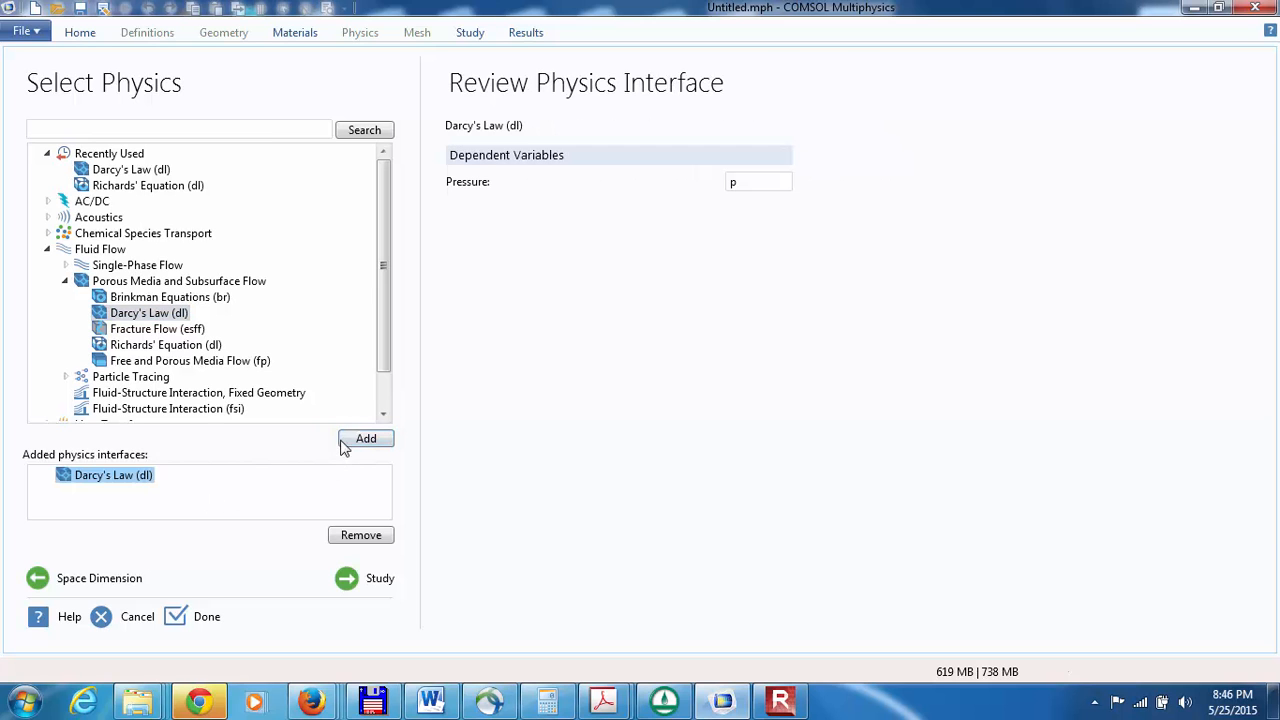
# Step: Choose a Stationary study for the Darcy's Law physics and finish the model setup
pyautogui.click(349, 580)
pyautogui.click(110, 165)
pyautogui.click(114, 149)
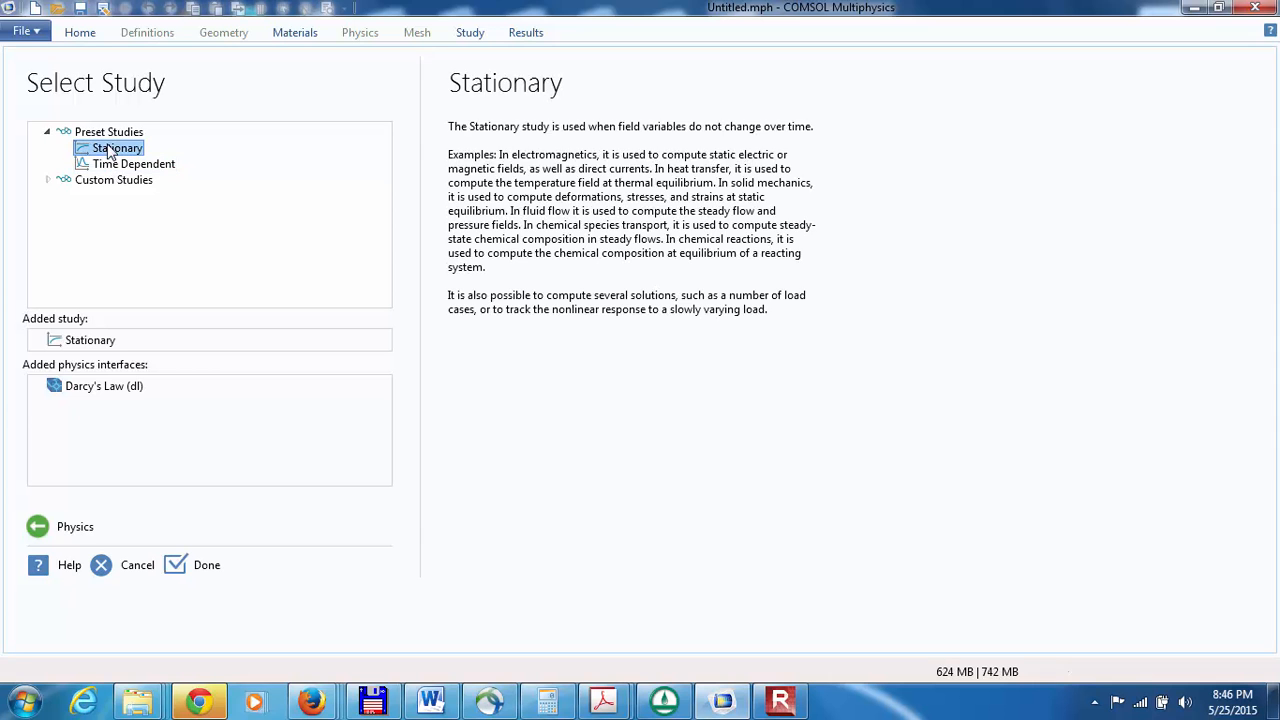
pyautogui.click(187, 573)
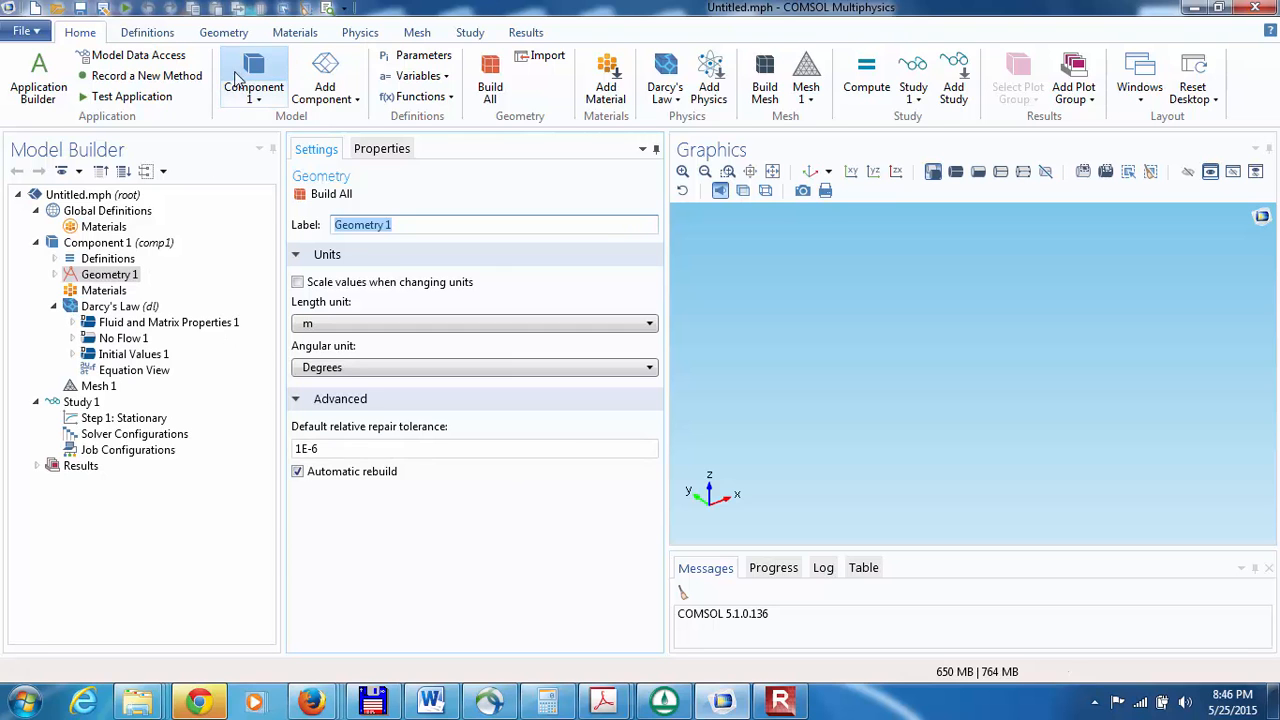
# Step: Create and build a solid cylinder with the default 1 m radius and 1 m height at the origin
pyautogui.click(220, 33)
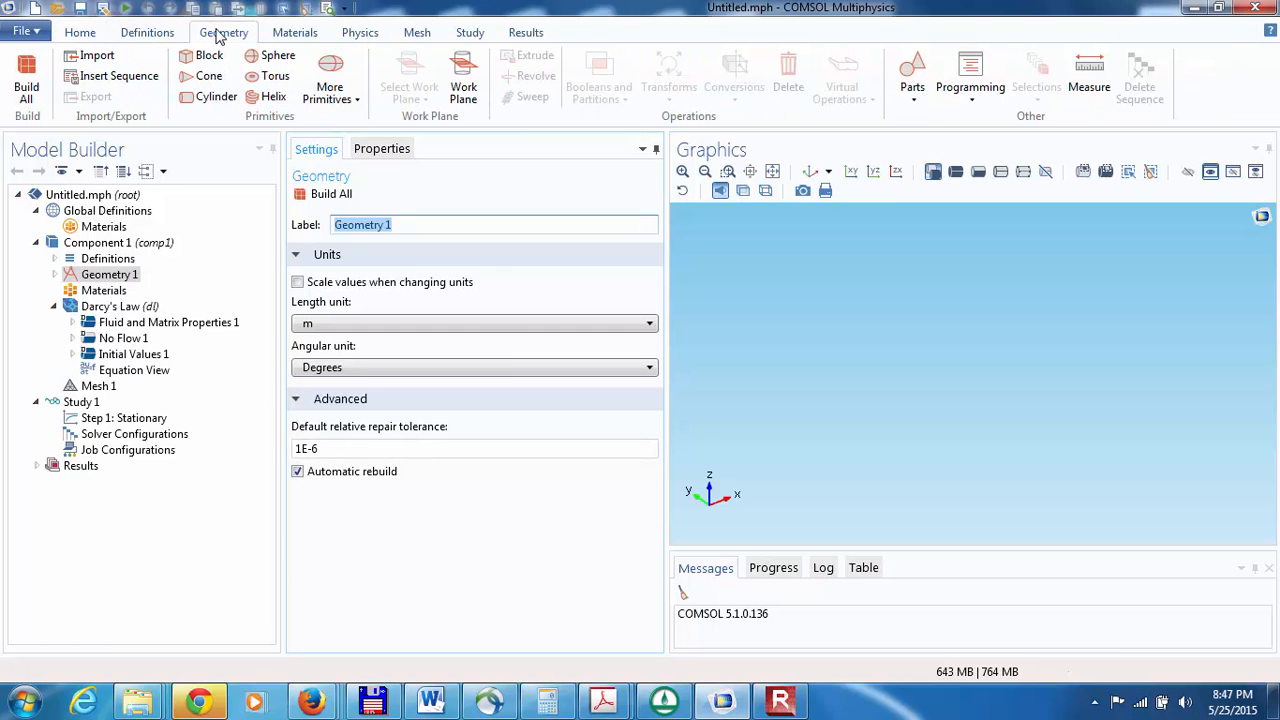
pyautogui.click(208, 96)
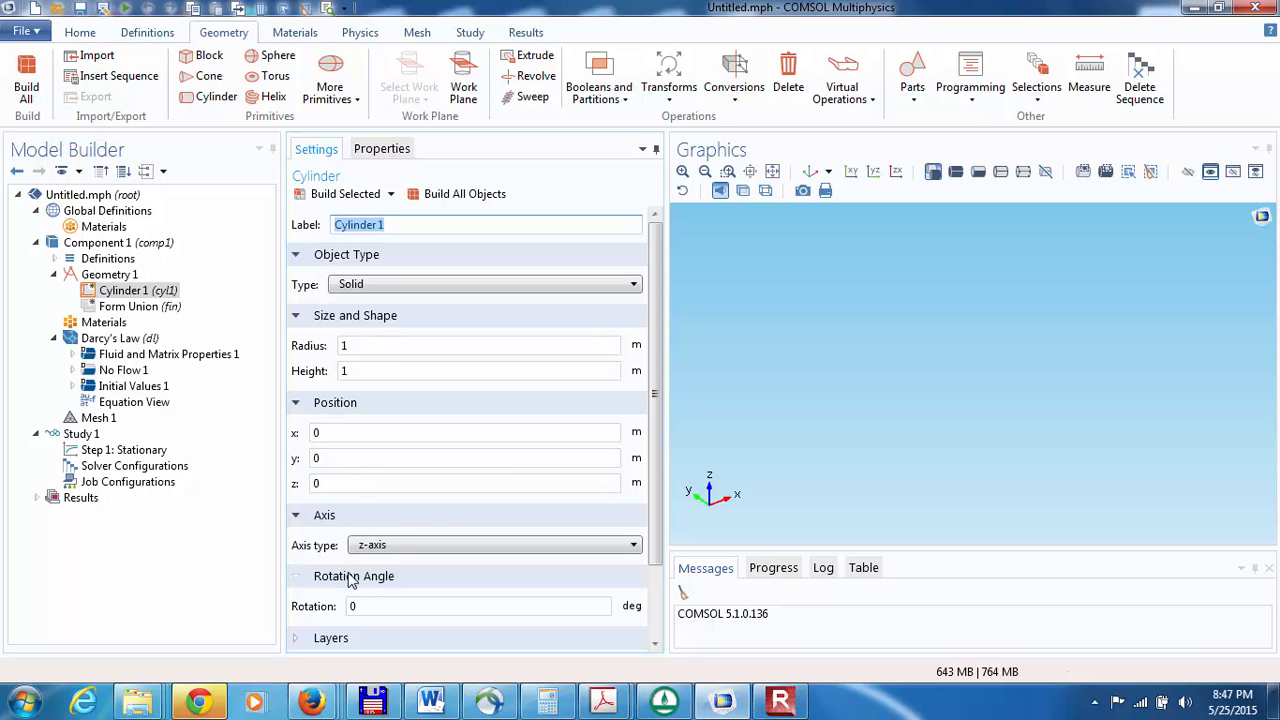
pyautogui.click(330, 195)
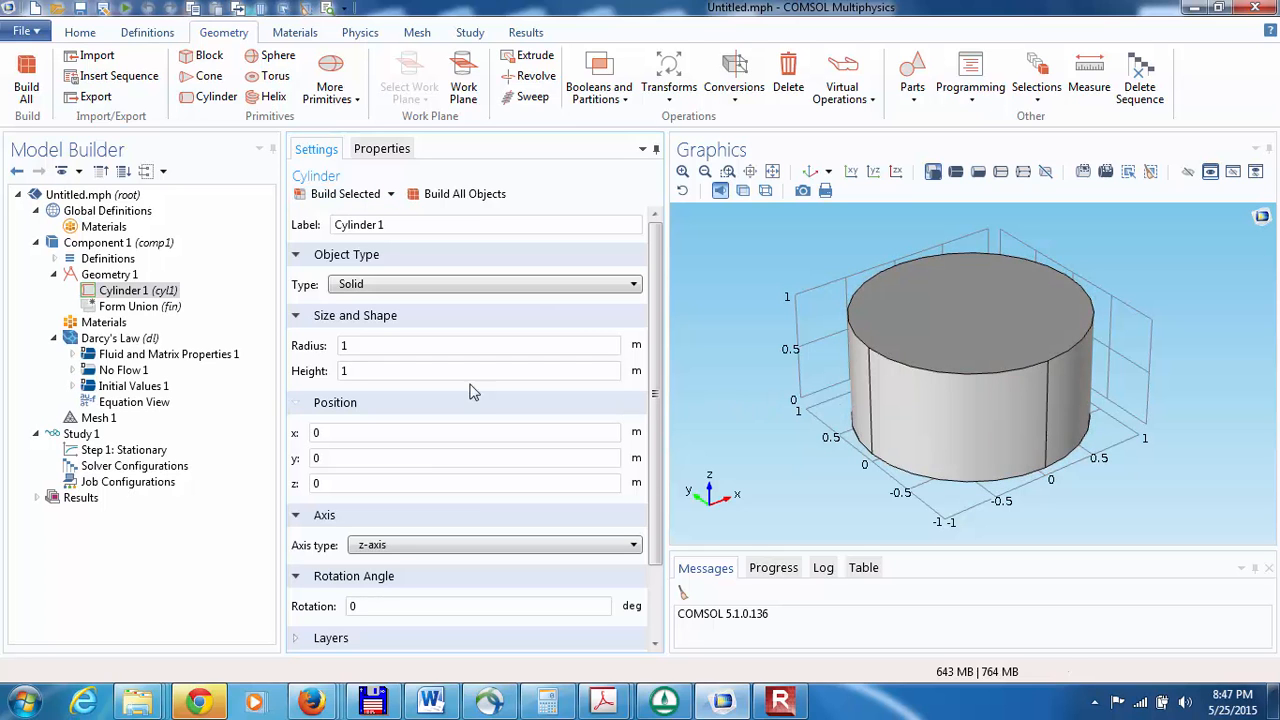
# Step: Set the fluid density in the Darcy's Law fluid and matrix properties to a user-defined 1000 kg/m³
pyautogui.click(114, 358)
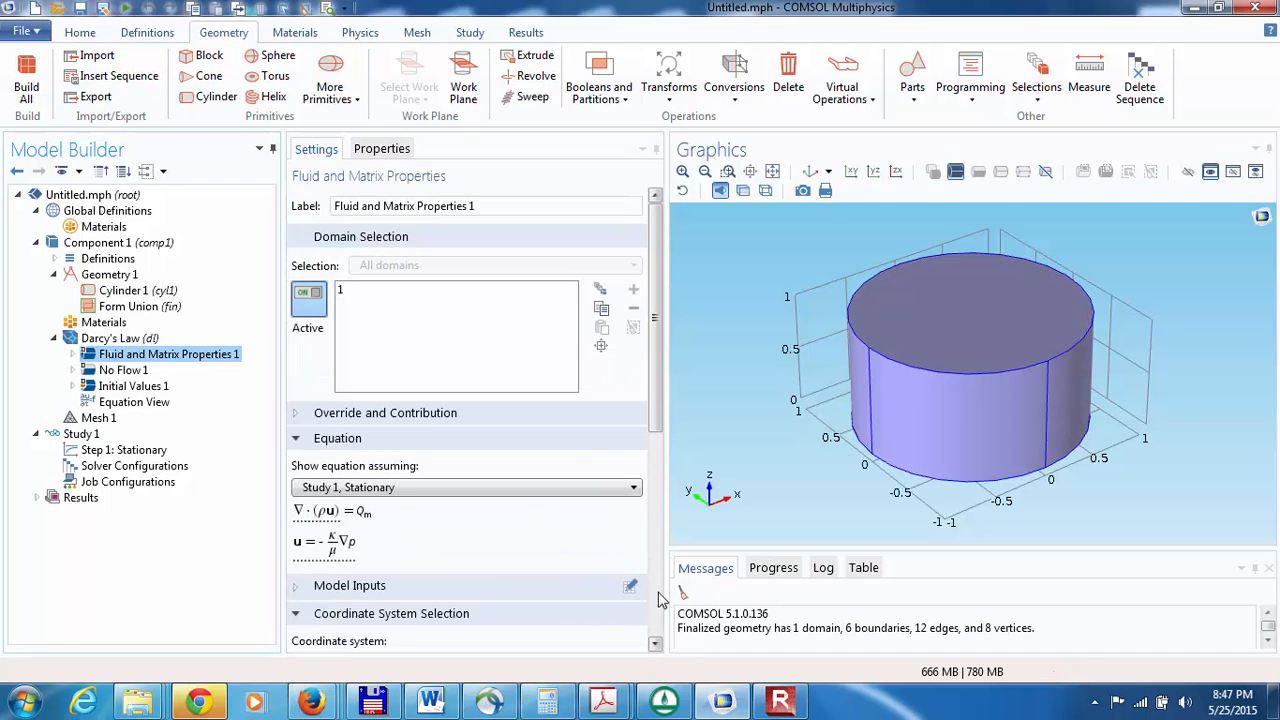
pyautogui.scroll(-5, 612, 583)
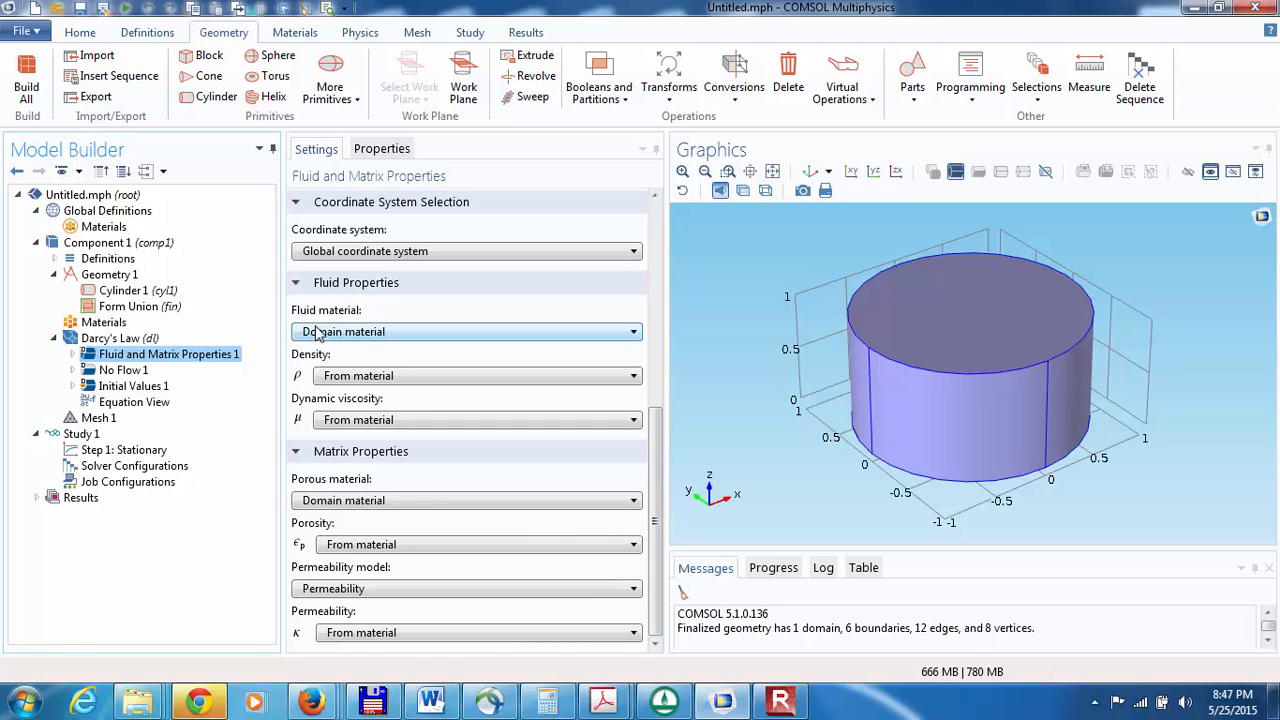
pyautogui.click(324, 377)
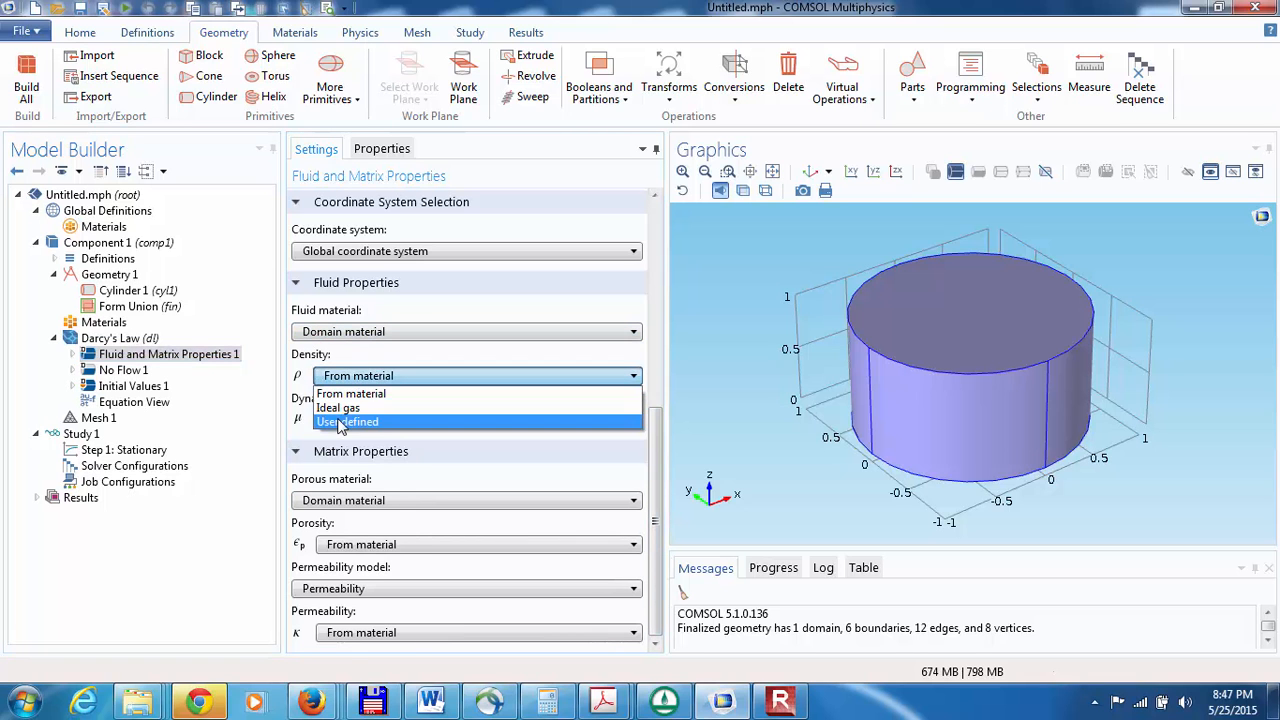
pyautogui.click(346, 422)
pyautogui.click(346, 402)
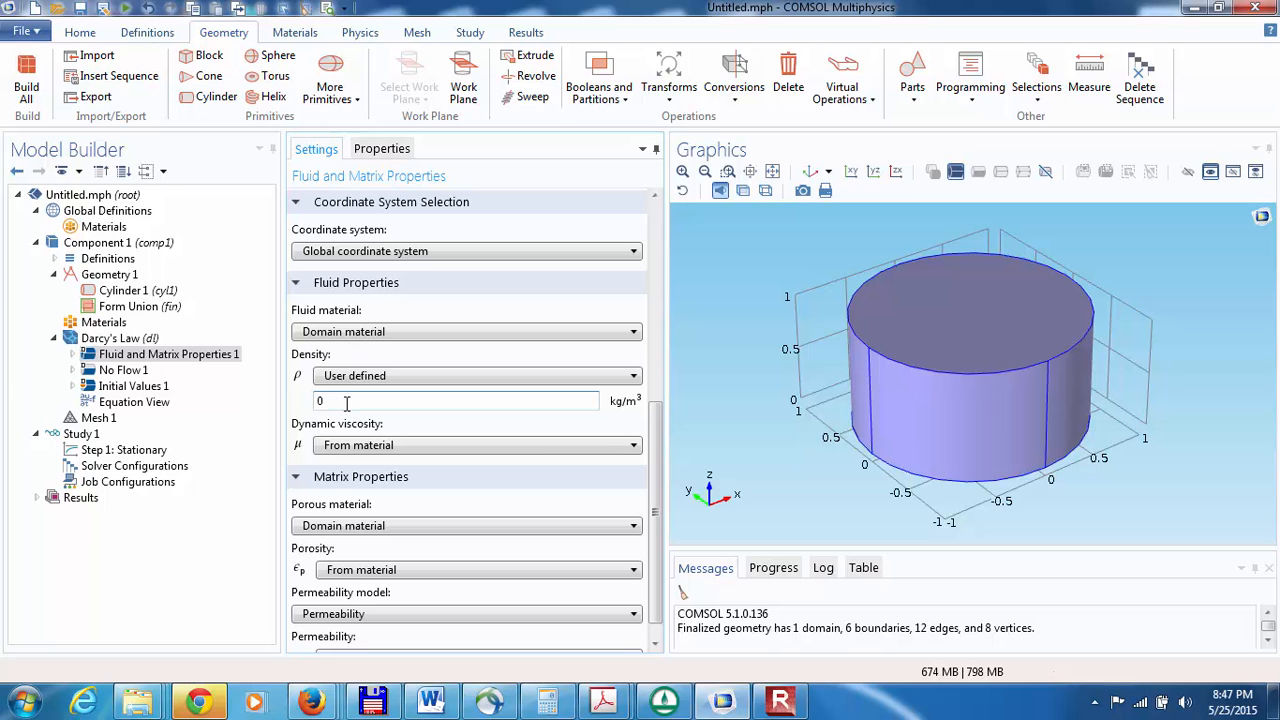
pyautogui.write('1000')
# Step: Switch the permeability model to Hydraulic conductivity and set K to 5e-4[m/s]
pyautogui.click(491, 613)
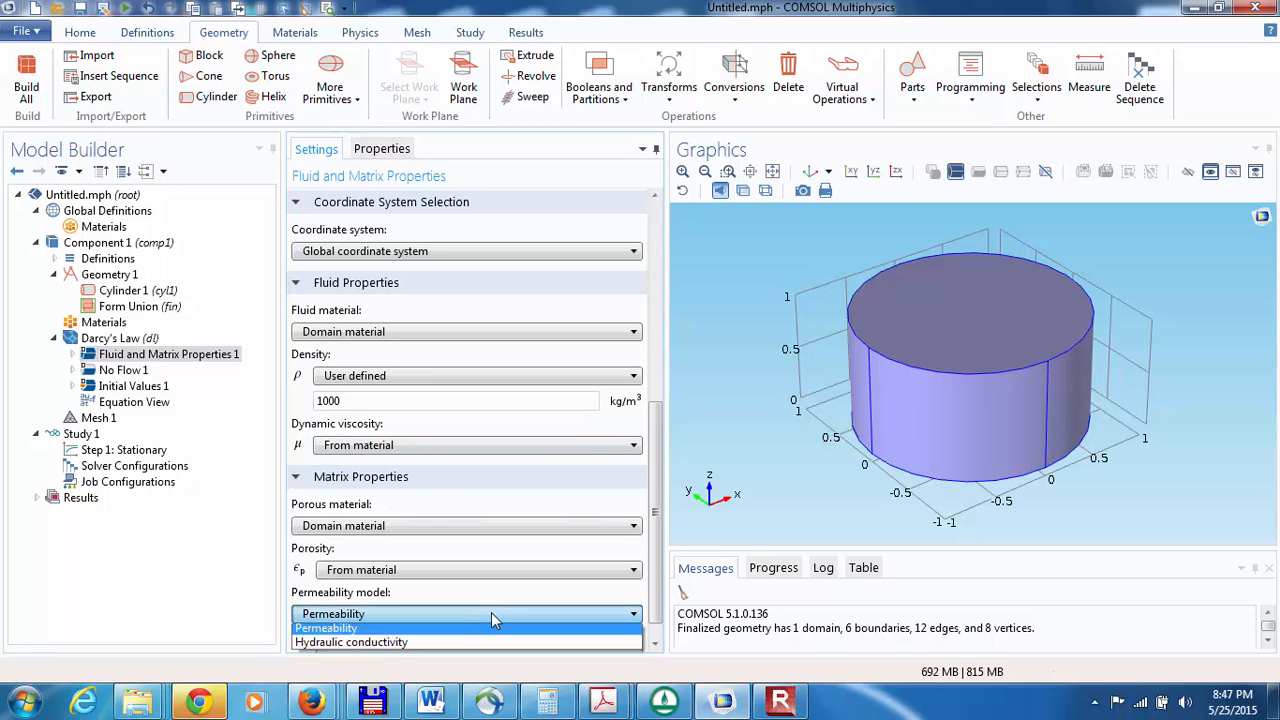
pyautogui.click(420, 646)
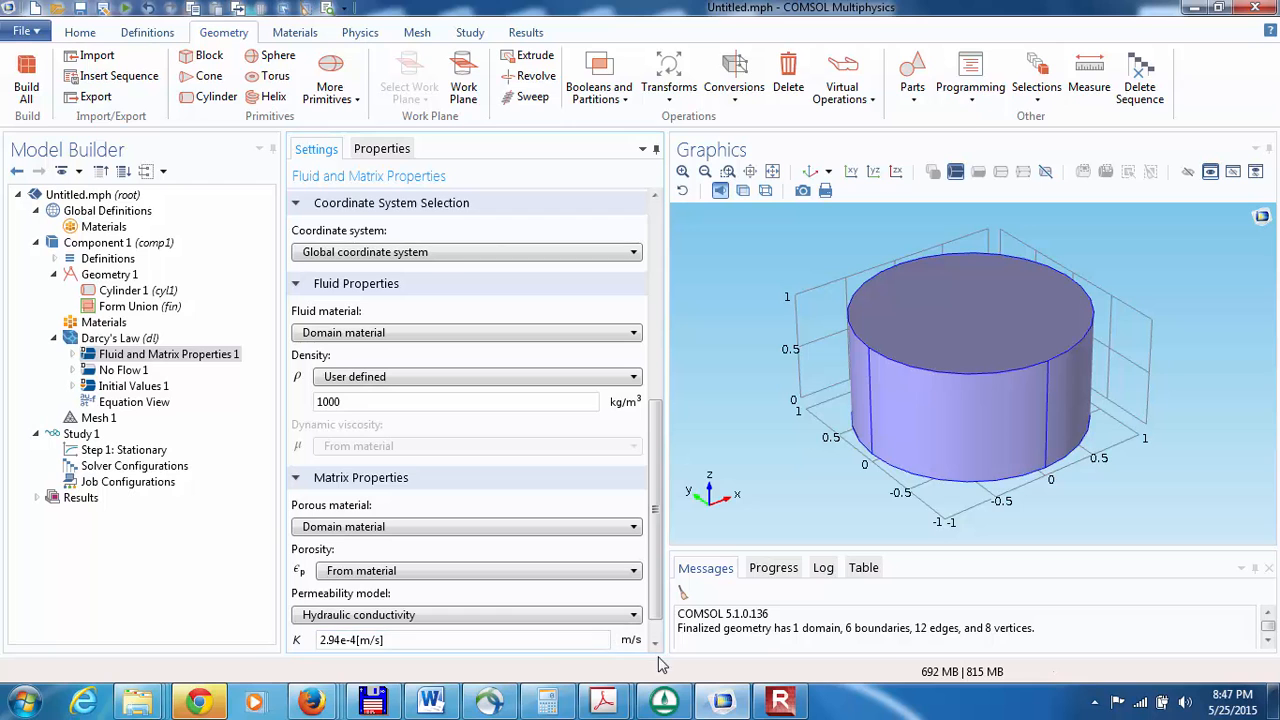
pyautogui.click(656, 645)
pyautogui.click(656, 645)
pyautogui.click(342, 609)
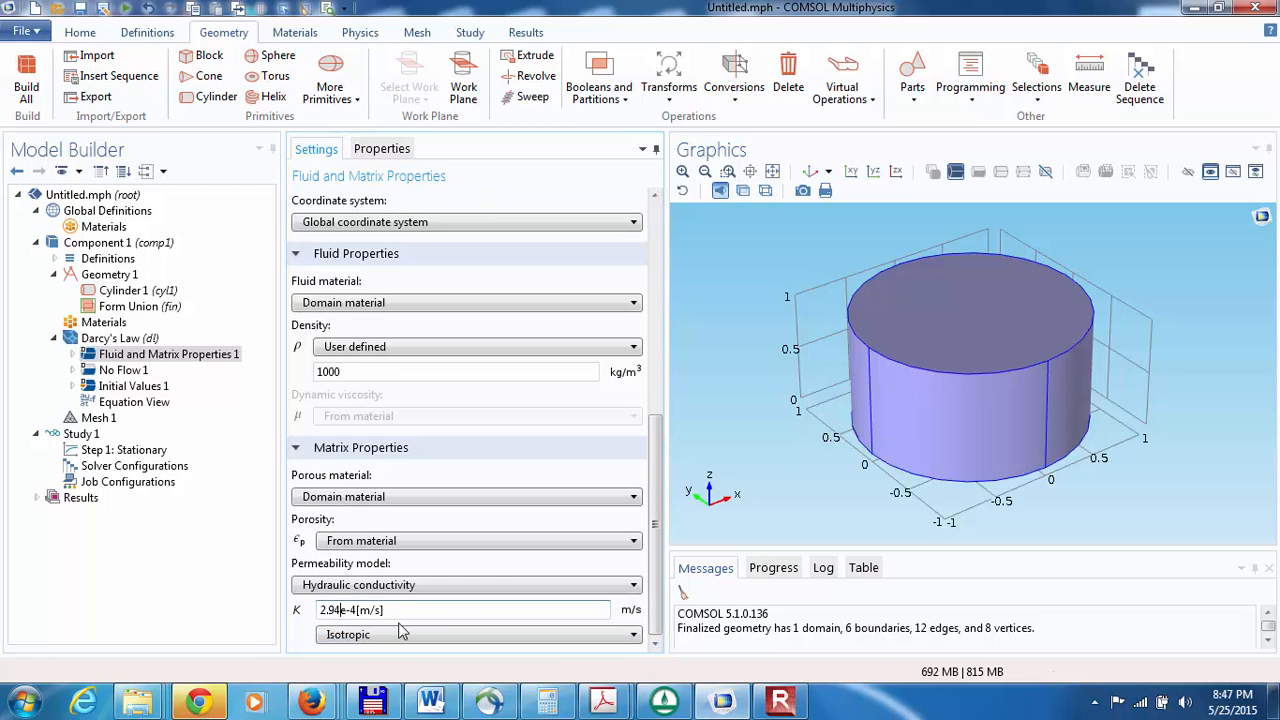
pyautogui.press('BackSpace')
pyautogui.press('BackSpace')
pyautogui.press('BackSpace')
pyautogui.press('BackSpace')
pyautogui.write('5')
# Step: Define the Darcy's Law initial values by hydraulic head instead of pressure
pyautogui.click(73, 386)
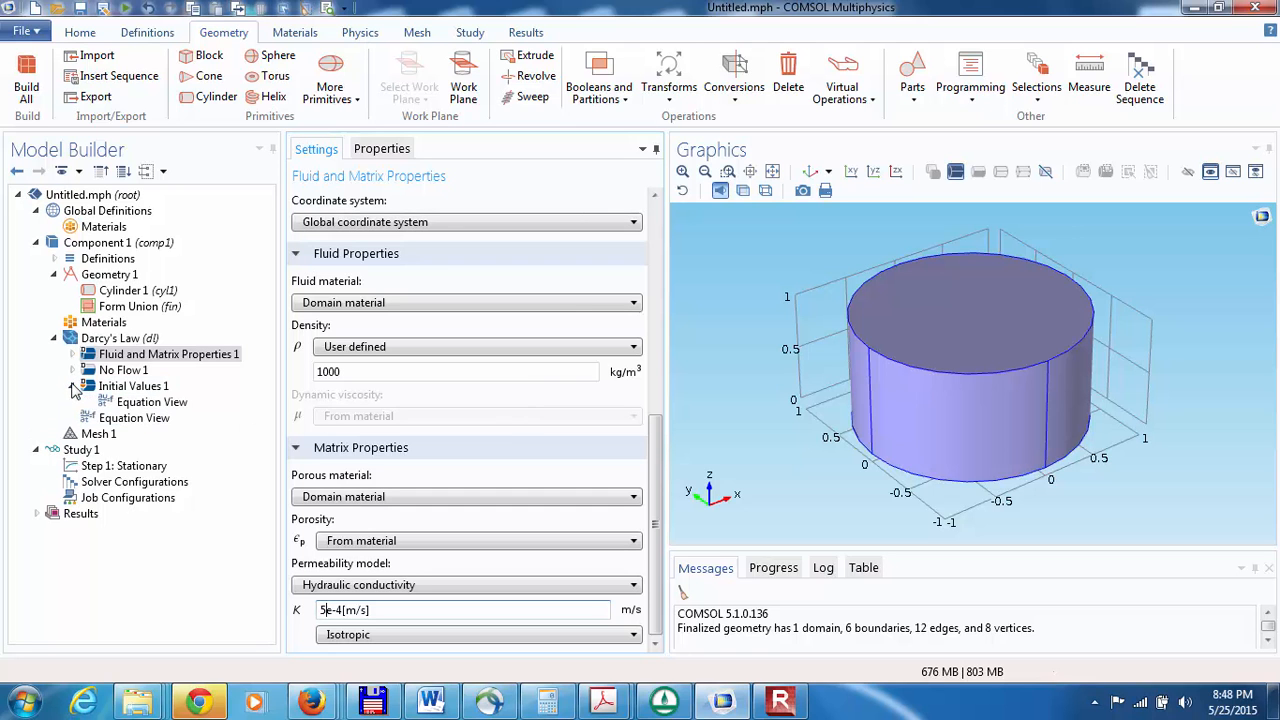
pyautogui.click(128, 388)
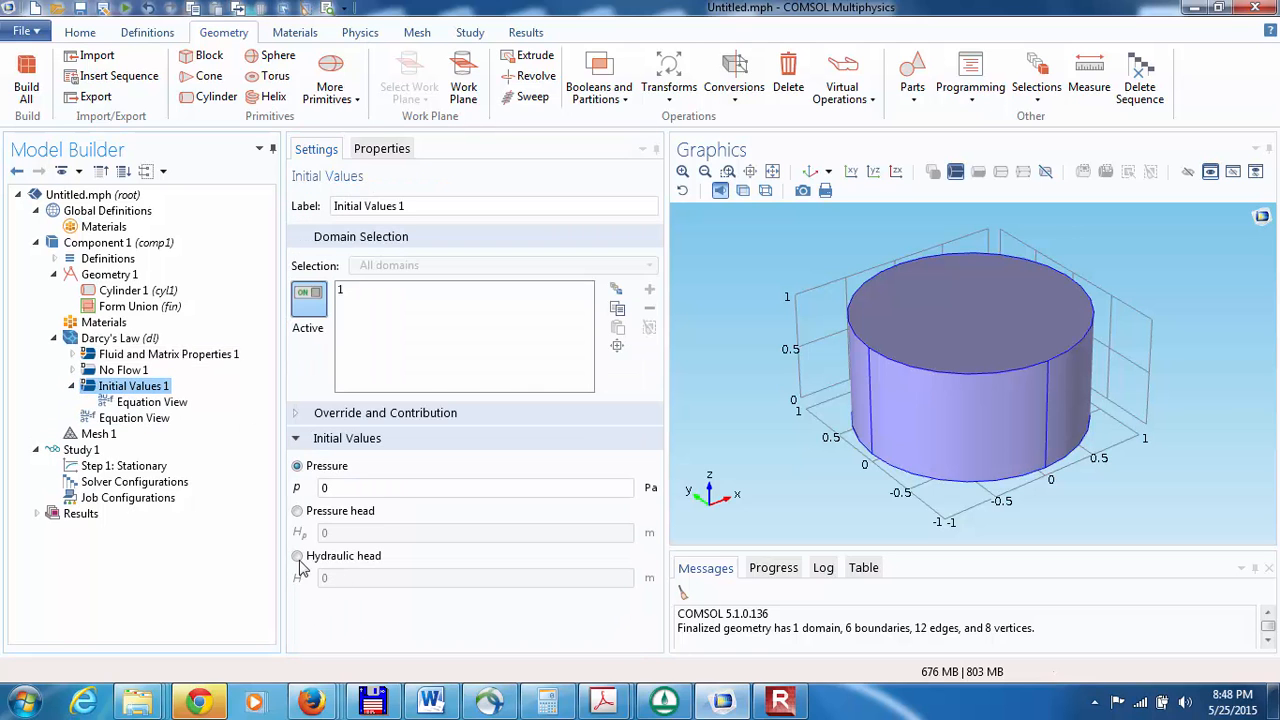
pyautogui.click(297, 556)
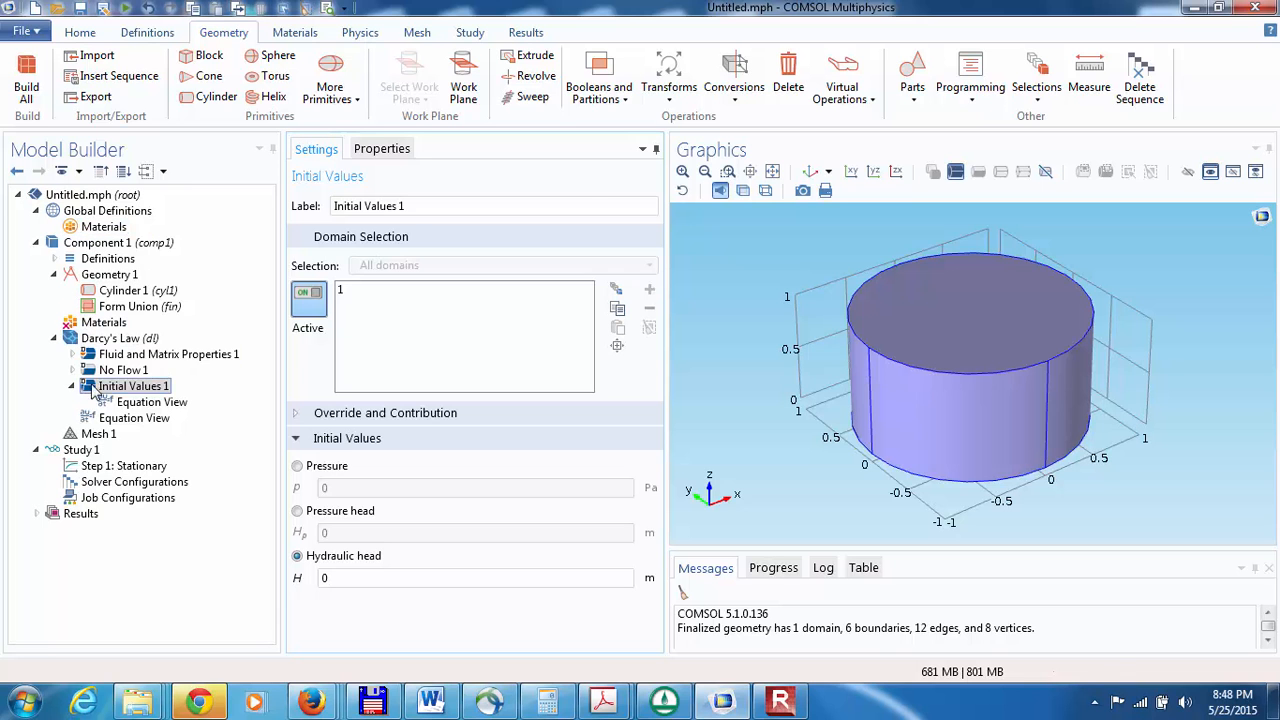
# Step: Build the physics-controlled mesh of the cylinder with Normal element size
pyautogui.click(78, 438)
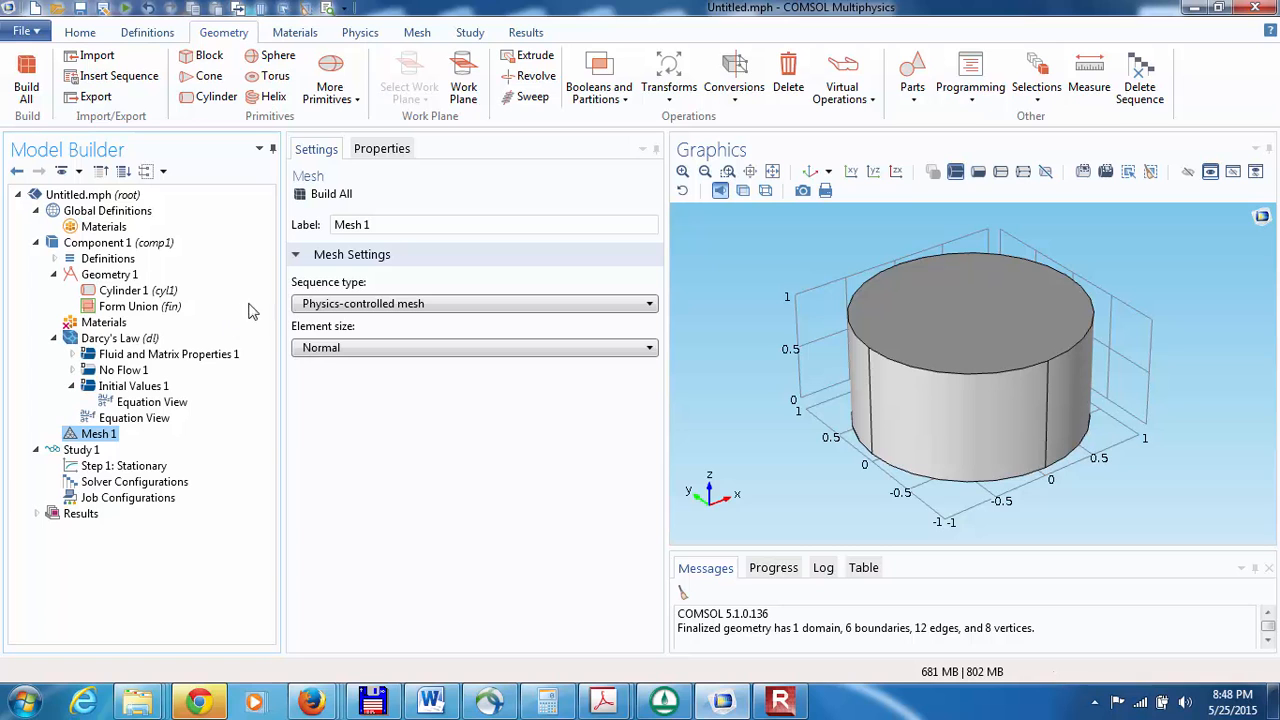
pyautogui.click(312, 348)
pyautogui.click(312, 348)
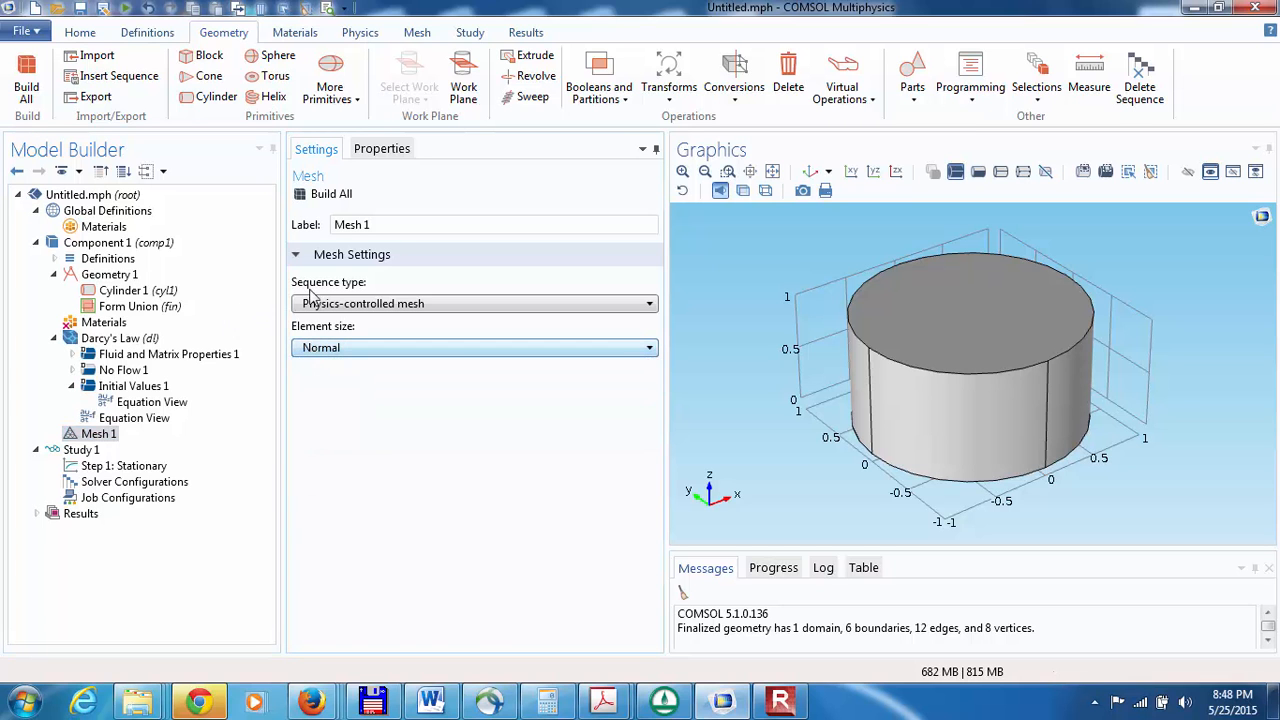
pyautogui.click(303, 196)
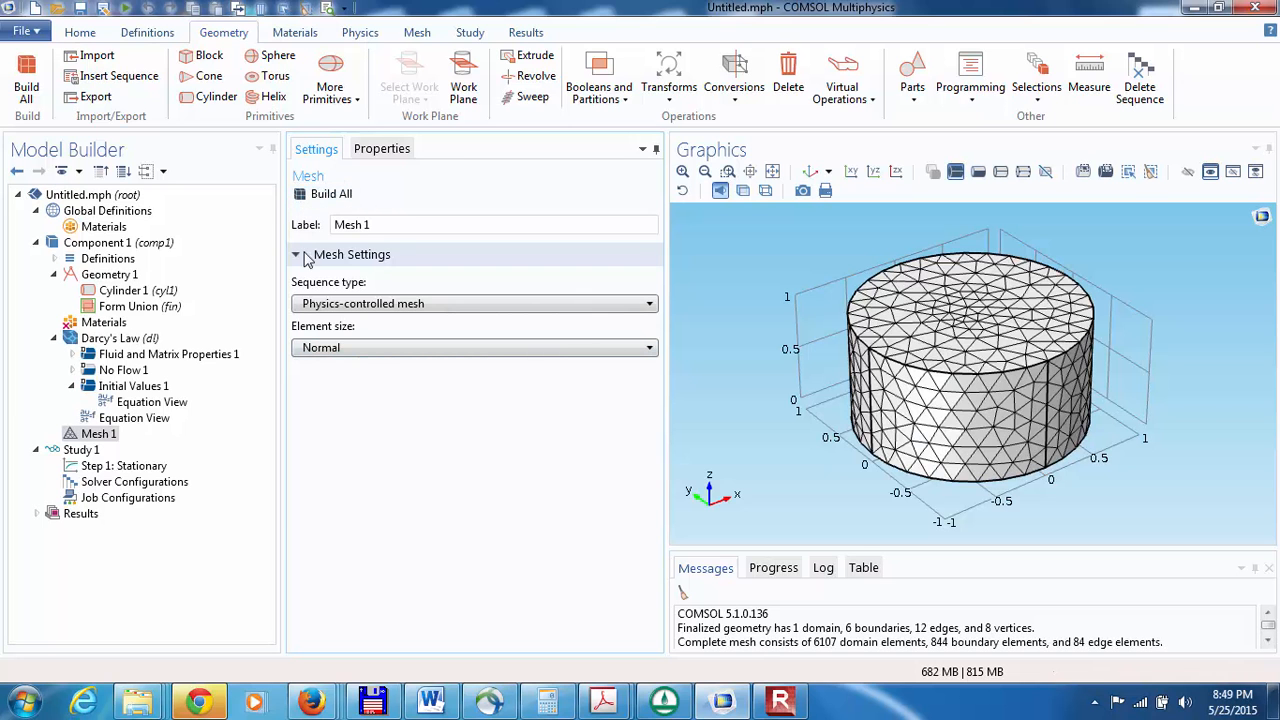
# Step: Set the geometry shape order of Component 1 to Linear
pyautogui.click(55, 245)
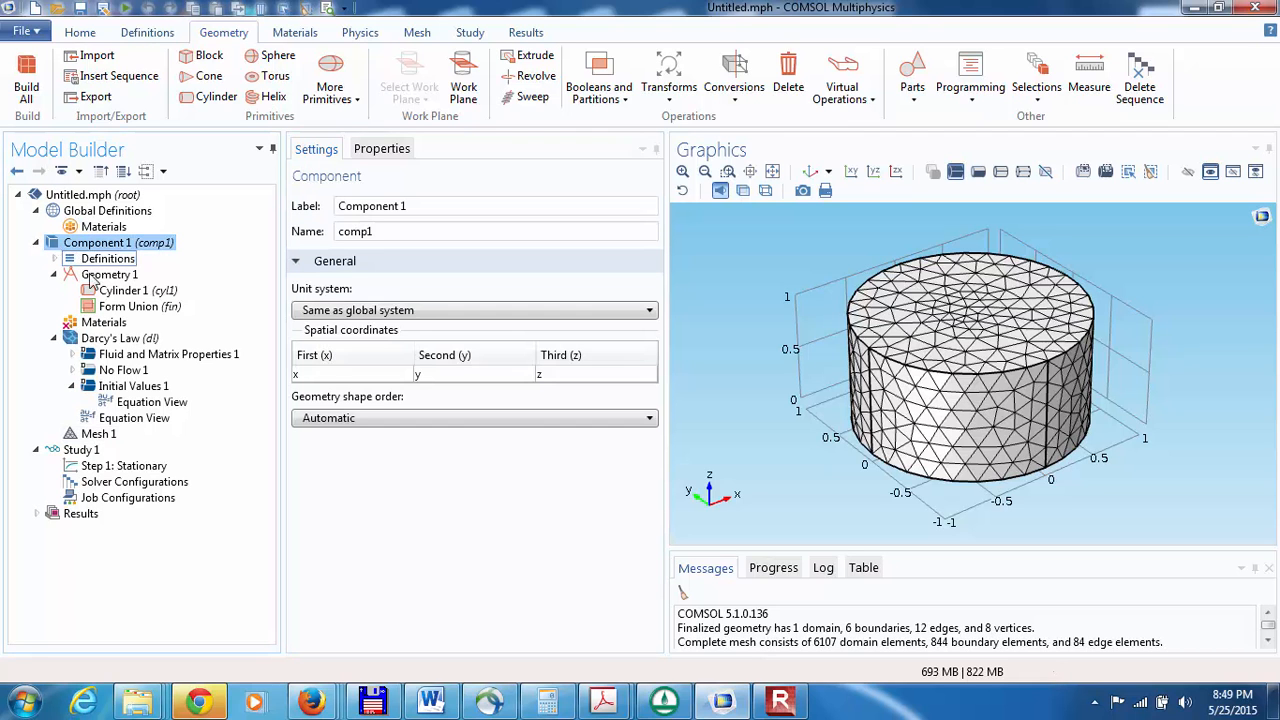
pyautogui.click(310, 420)
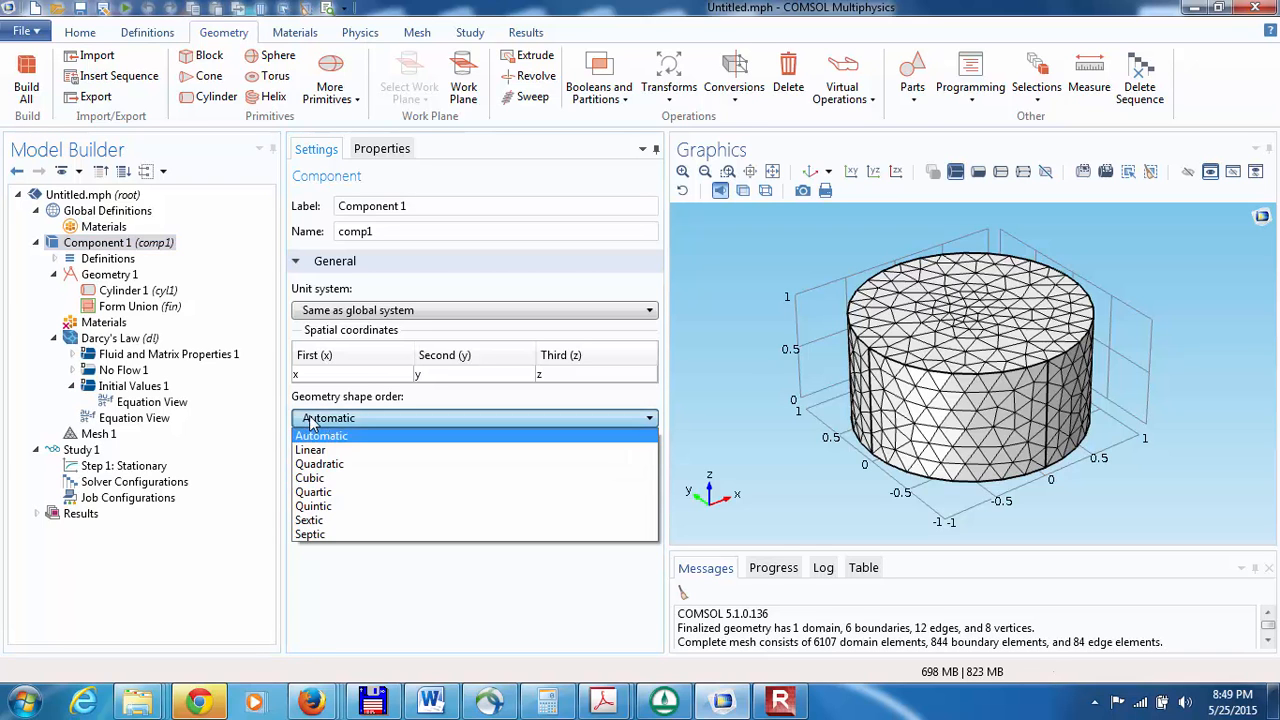
pyautogui.click(305, 424)
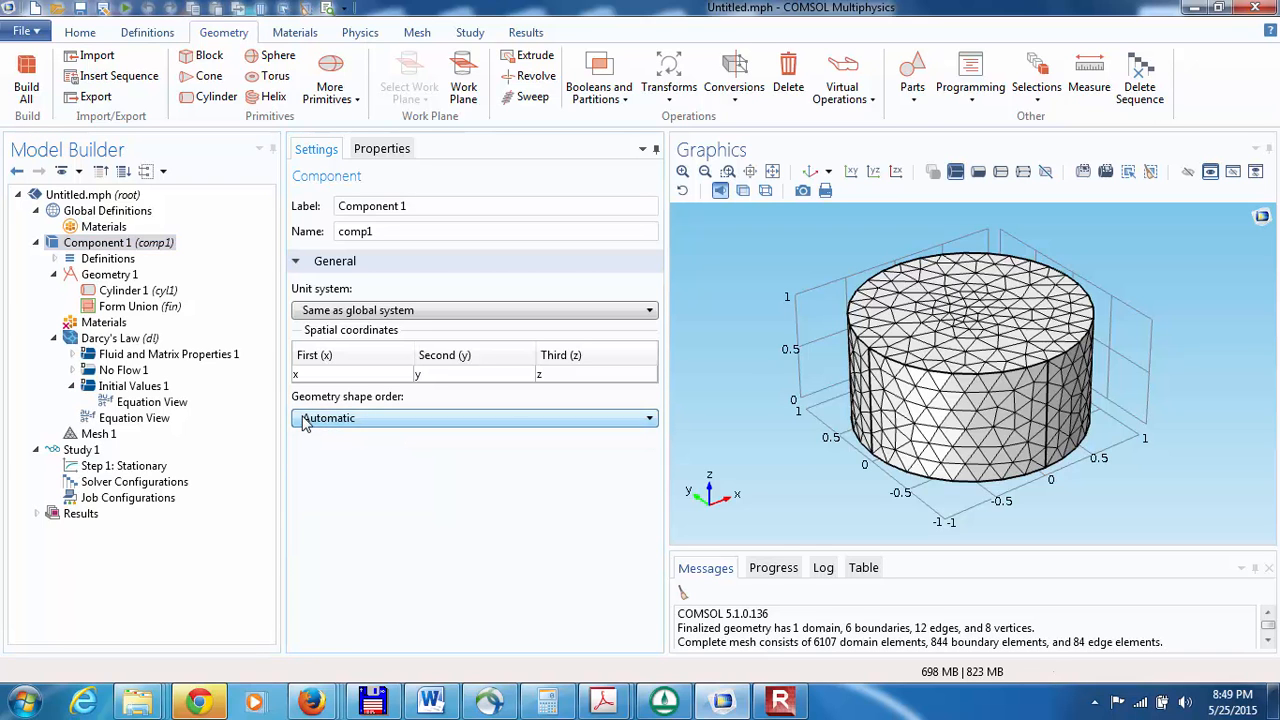
pyautogui.click(305, 424)
pyautogui.click(308, 448)
pyautogui.click(314, 422)
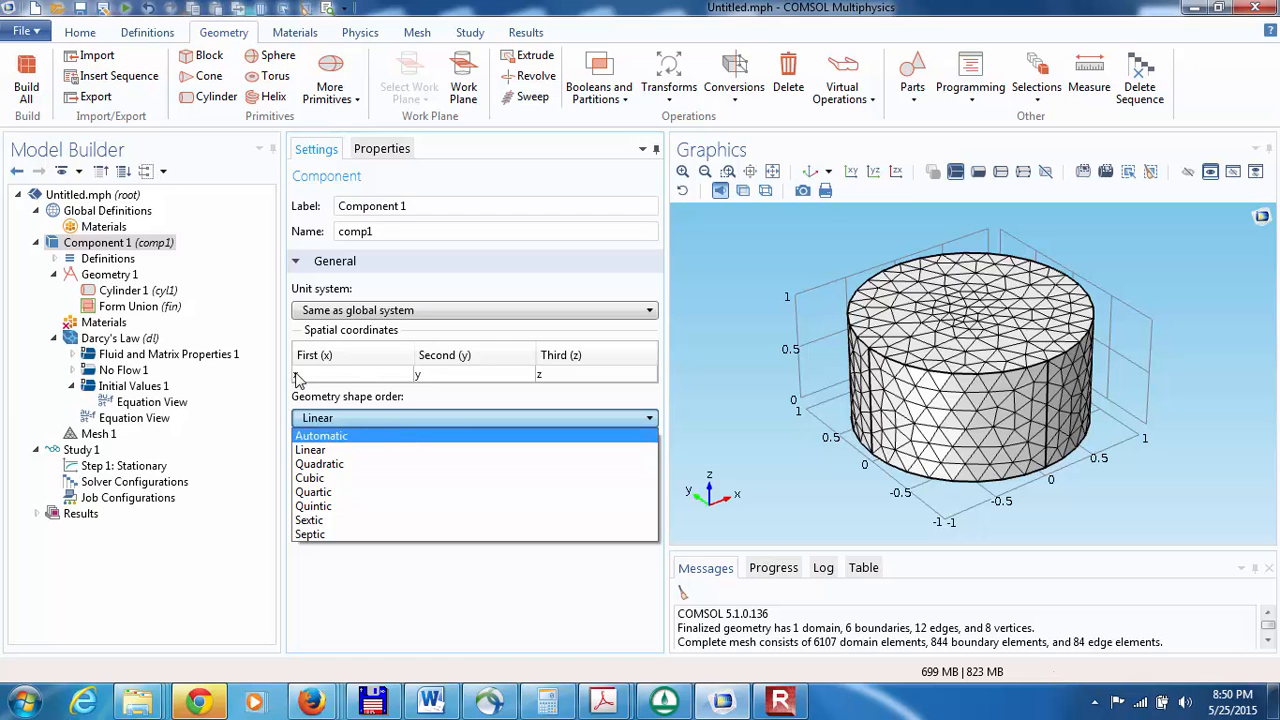
pyautogui.click(313, 452)
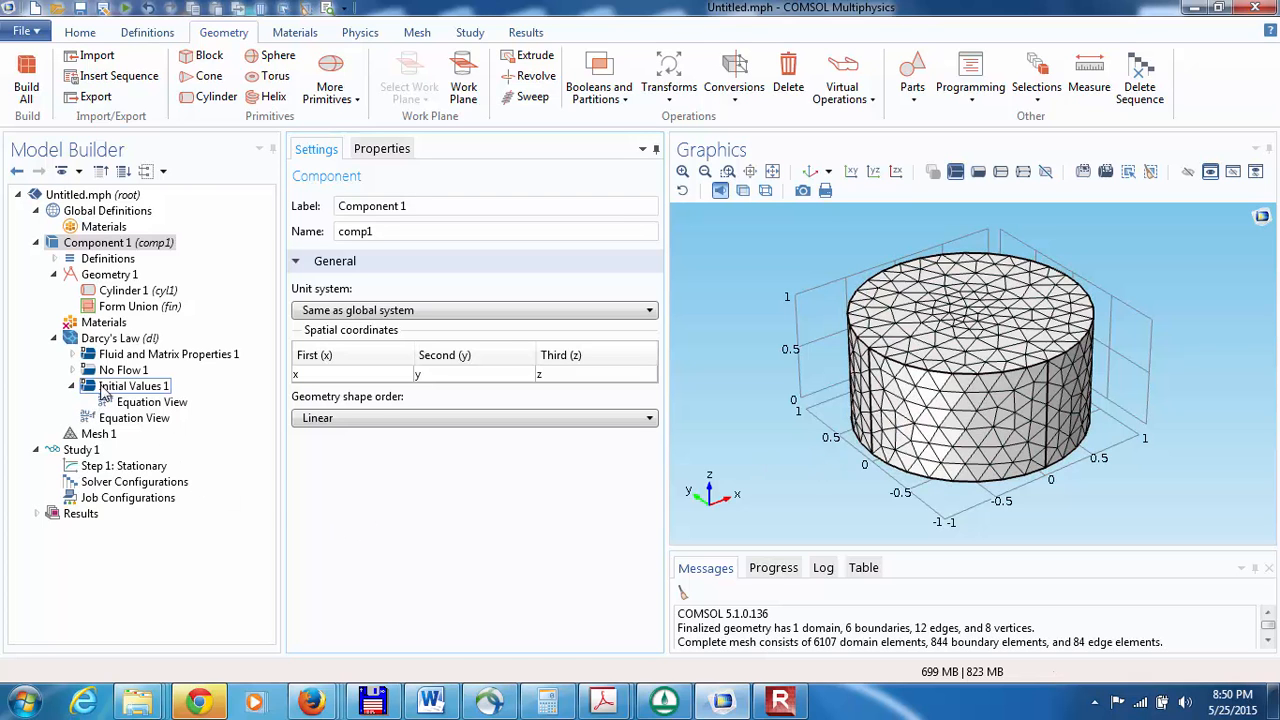
# Step: Add a Hydraulic Head boundary condition to Darcy's Law and assign it to the cylinder's top face
pyautogui.click(105, 338)
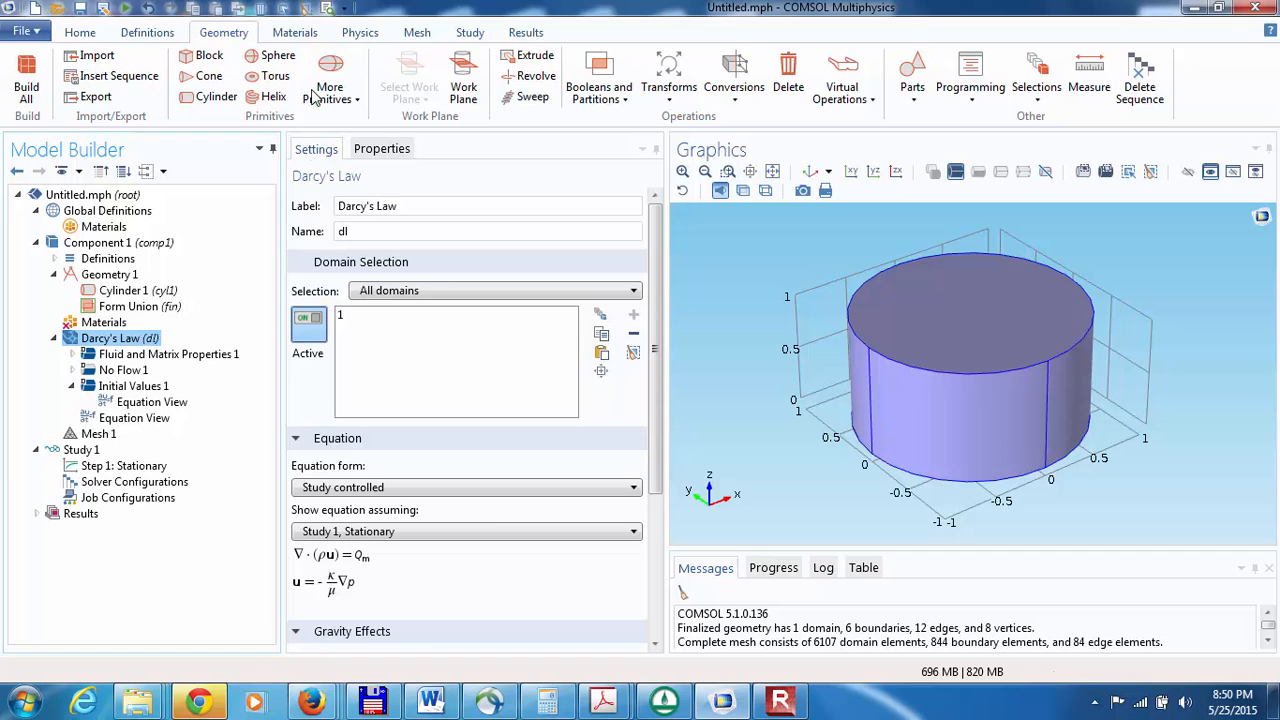
pyautogui.click(358, 35)
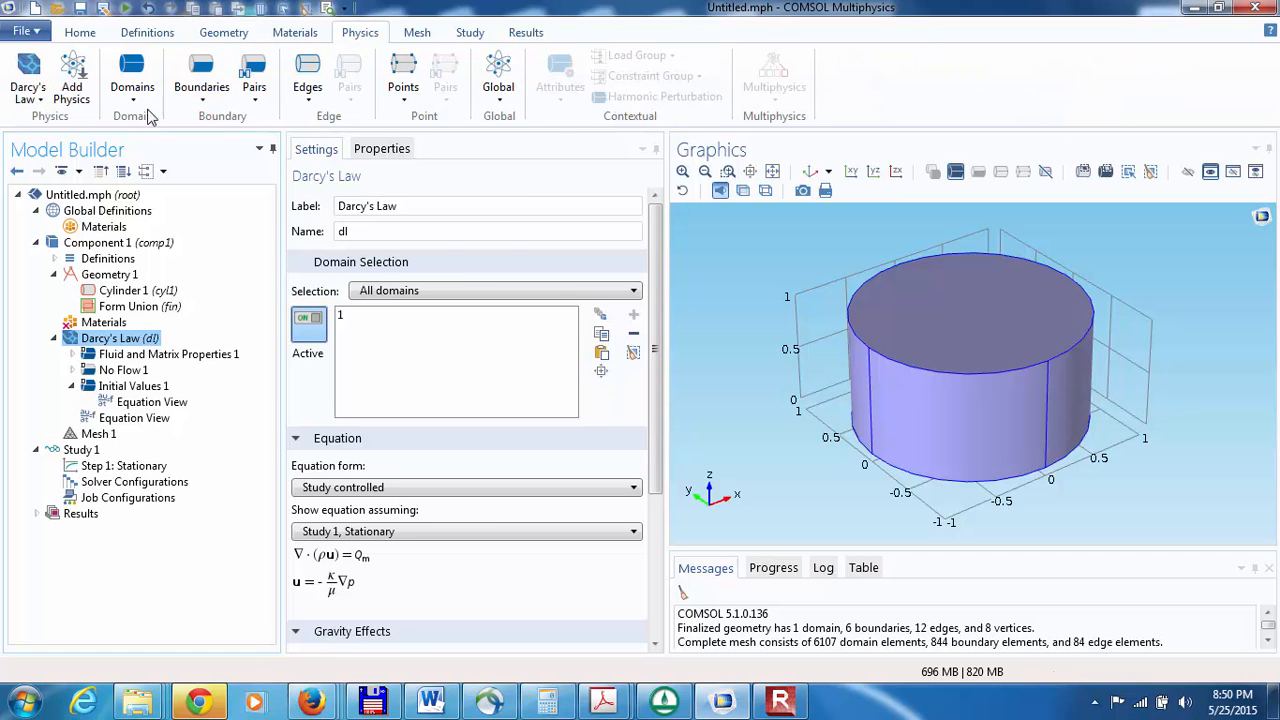
pyautogui.click(201, 88)
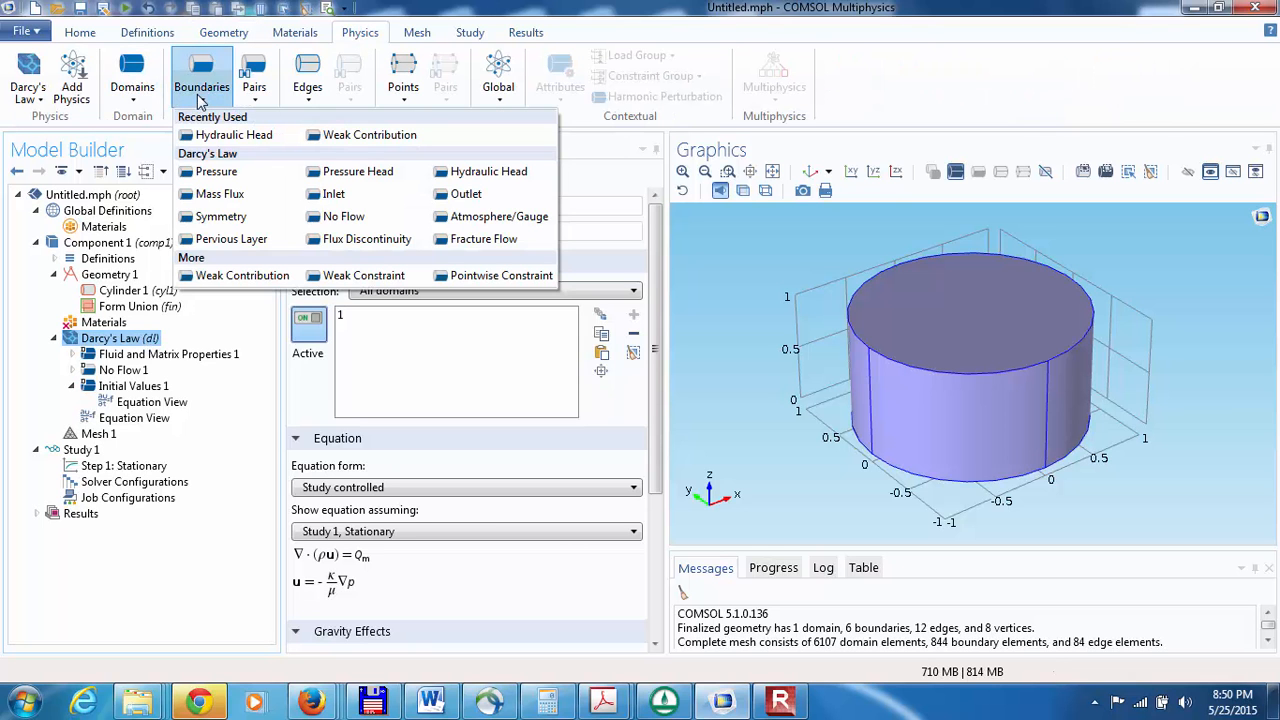
pyautogui.click(445, 176)
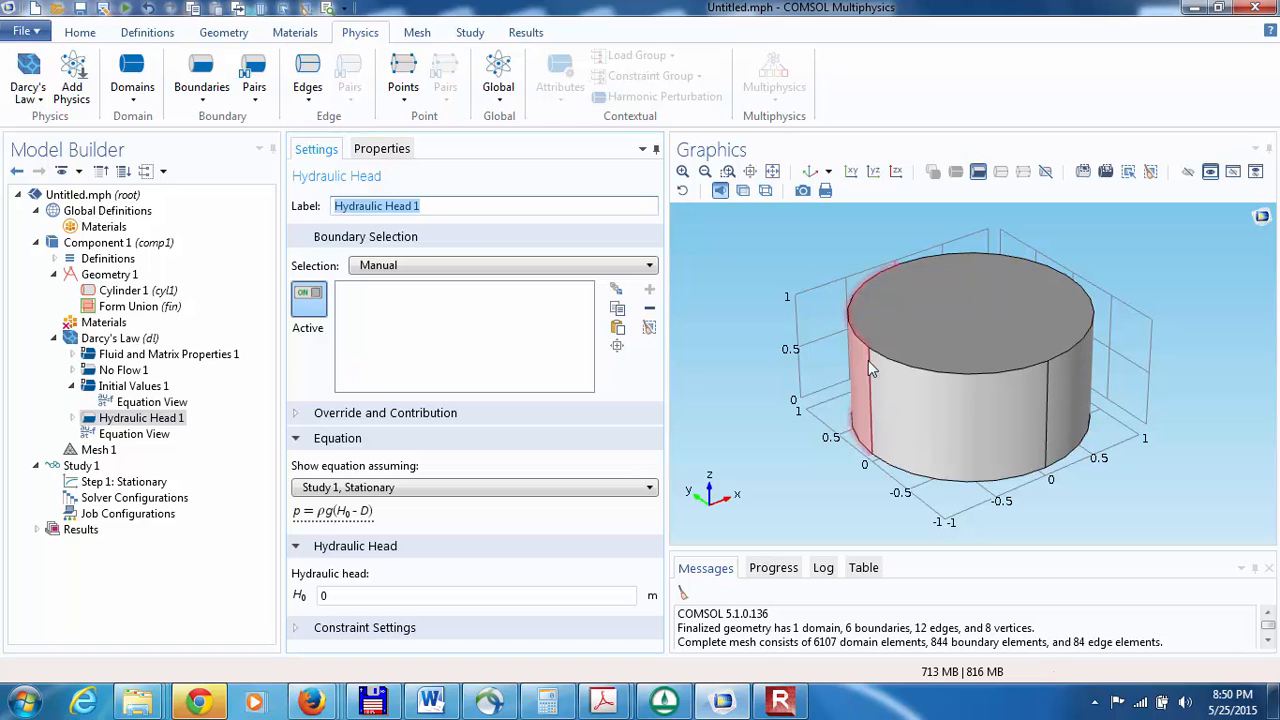
pyautogui.click(917, 332)
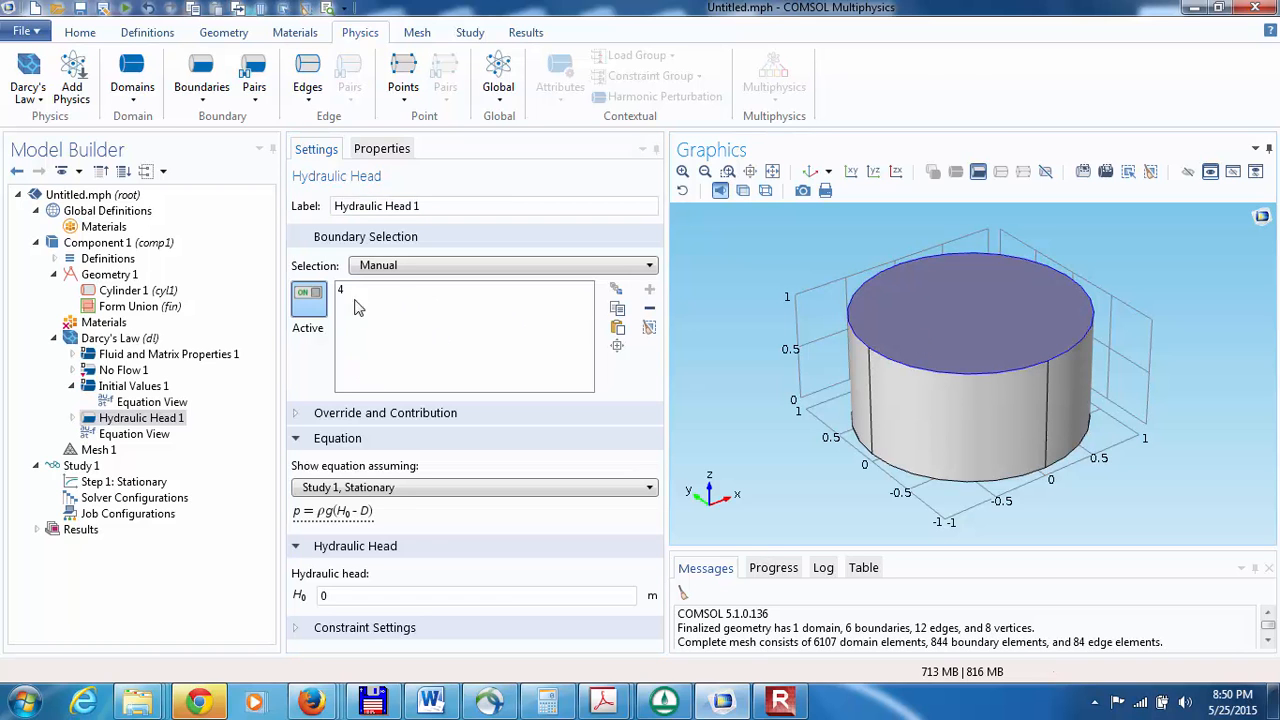
# Step: Set the hydraulic head H0 on the cylinder's top face to 1 m, keeping only boundary 4 in the Hydraulic Head 1 selection
pyautogui.click(376, 595)
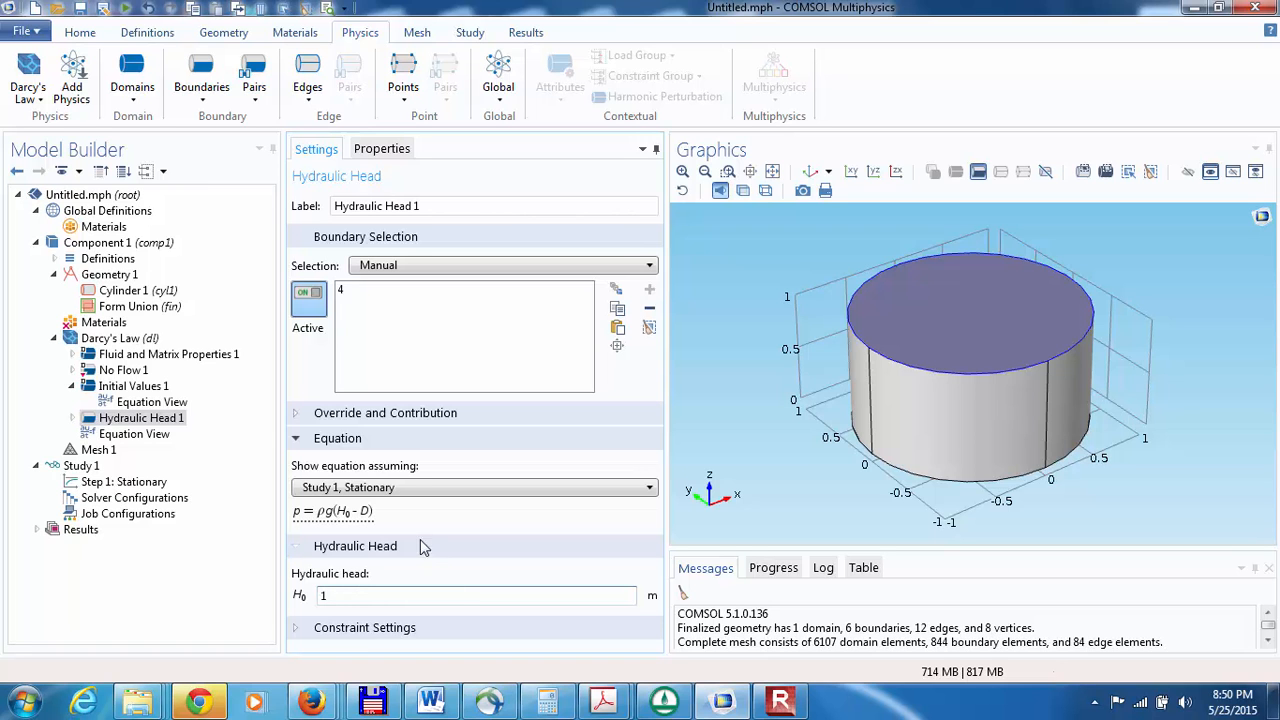
pyautogui.click(945, 462)
pyautogui.click(346, 292)
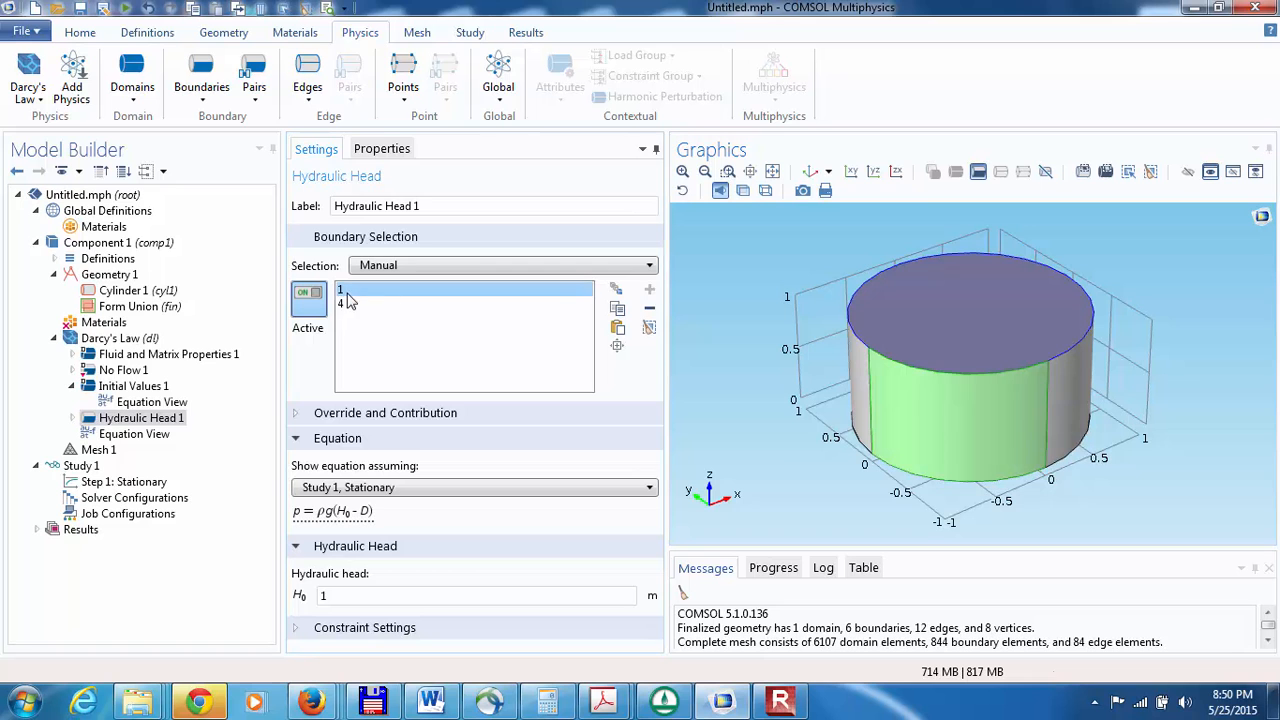
pyautogui.click(648, 312)
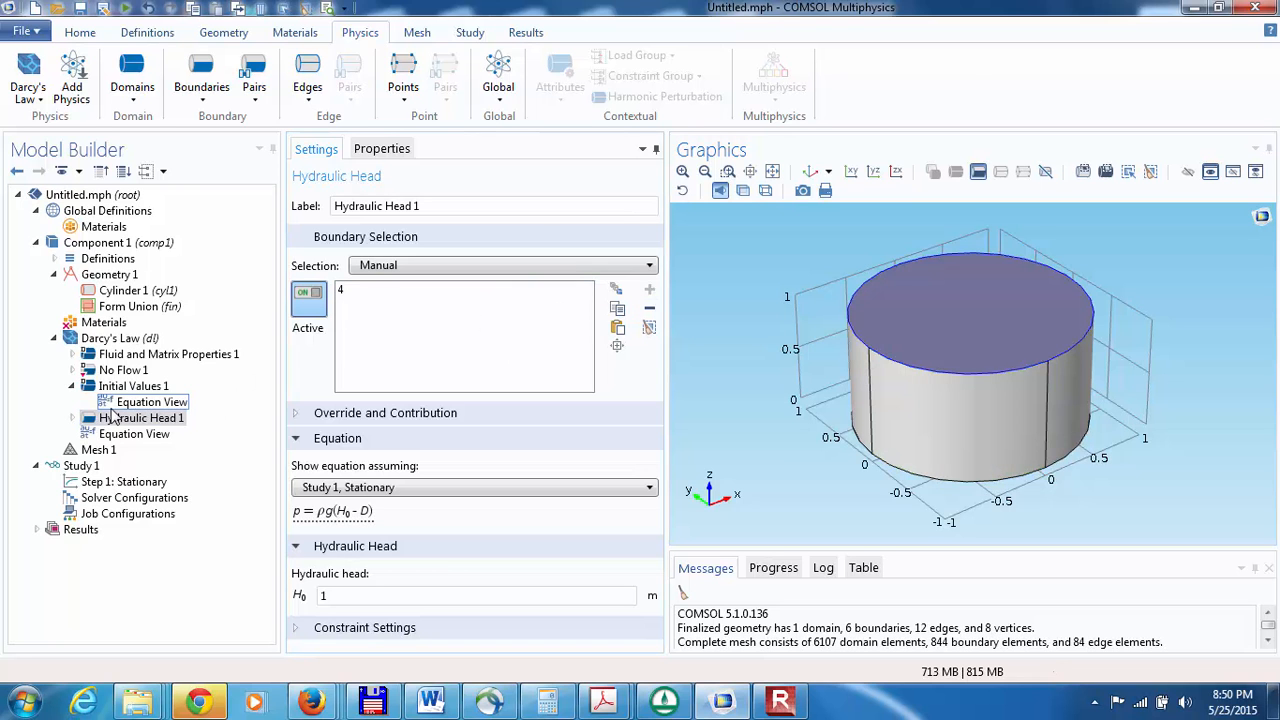
# Step: Add a second Hydraulic Head boundary condition to Darcy's Law and assign it to the cylinder's bottom face
pyautogui.click(125, 338)
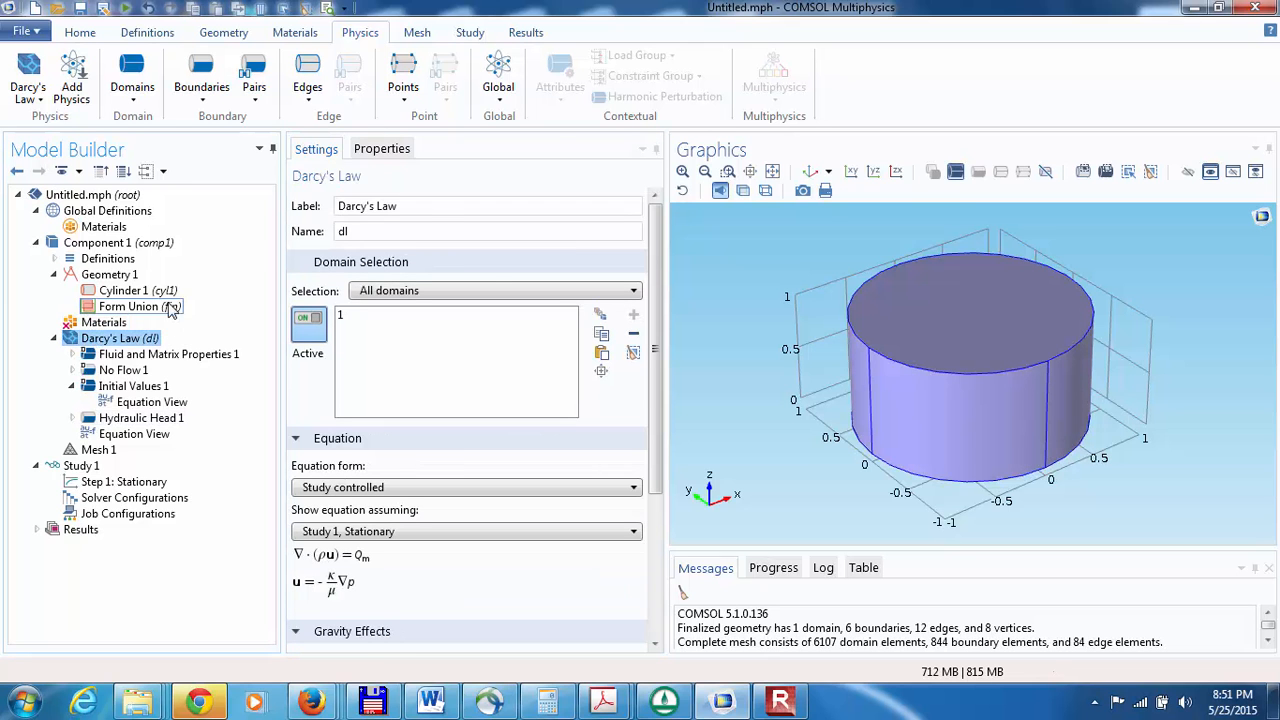
pyautogui.click(205, 100)
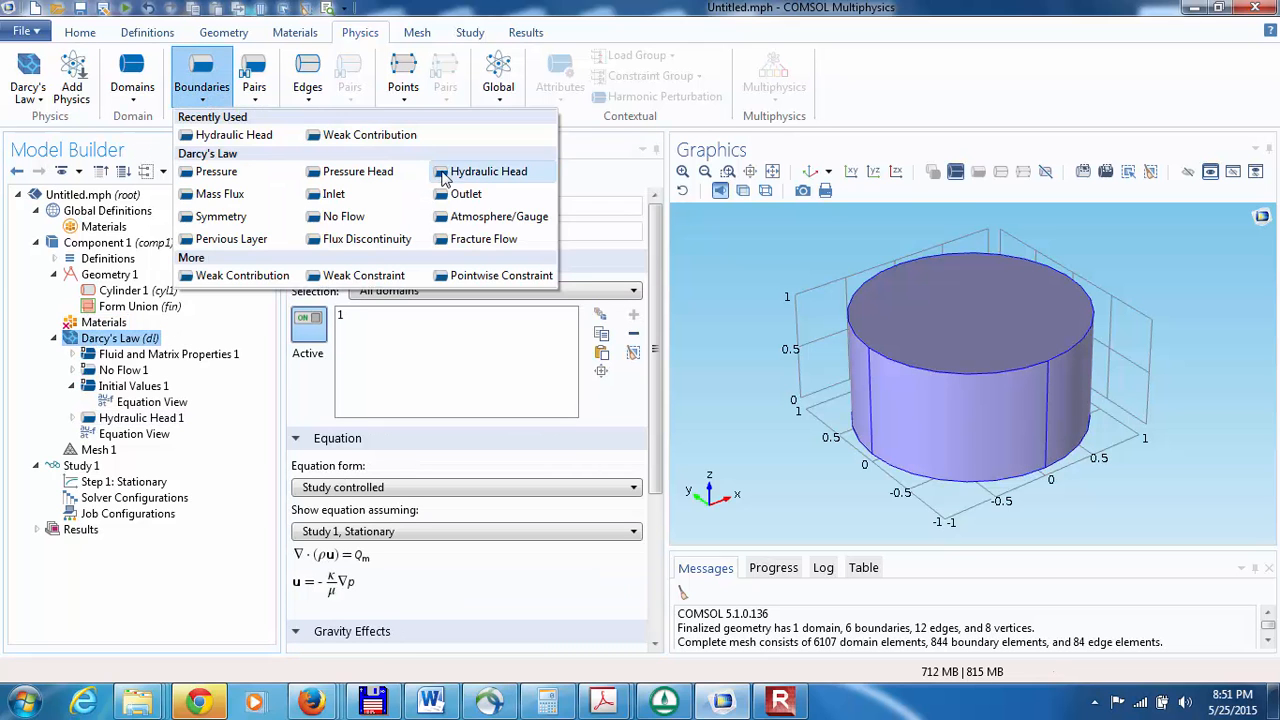
pyautogui.click(455, 172)
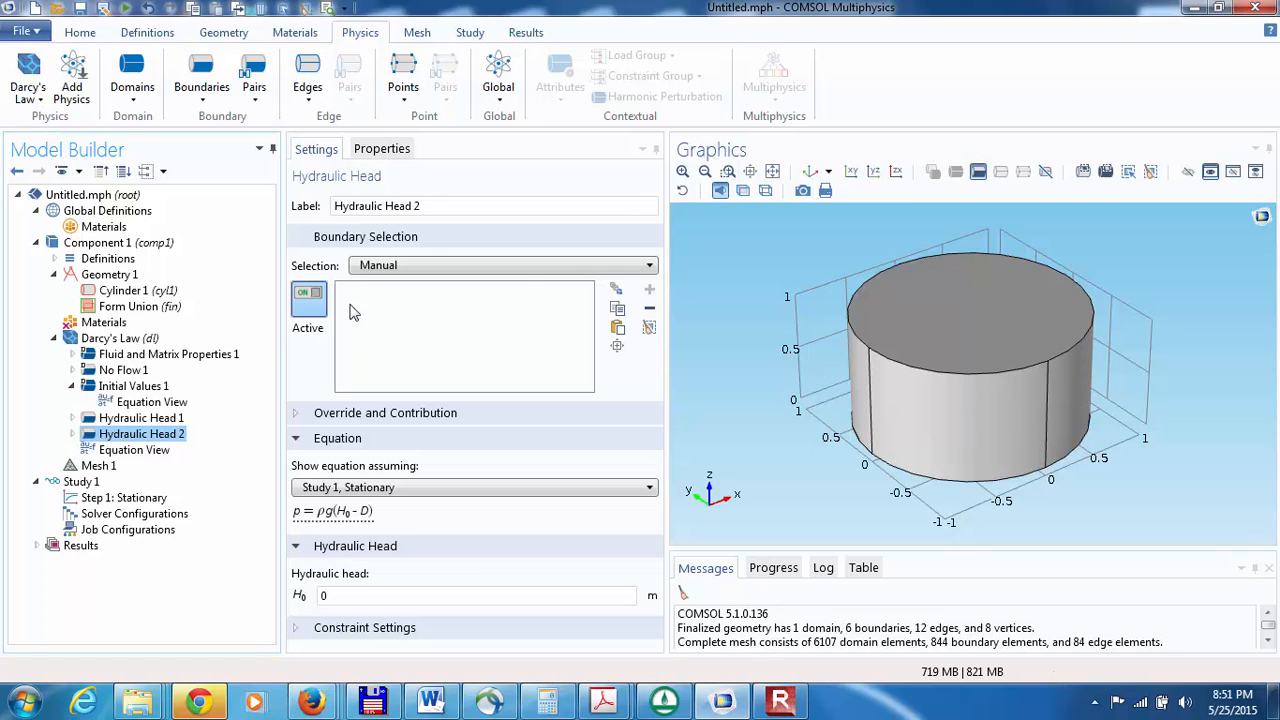
pyautogui.moveTo(919, 425); pyautogui.dragTo(944, 386)
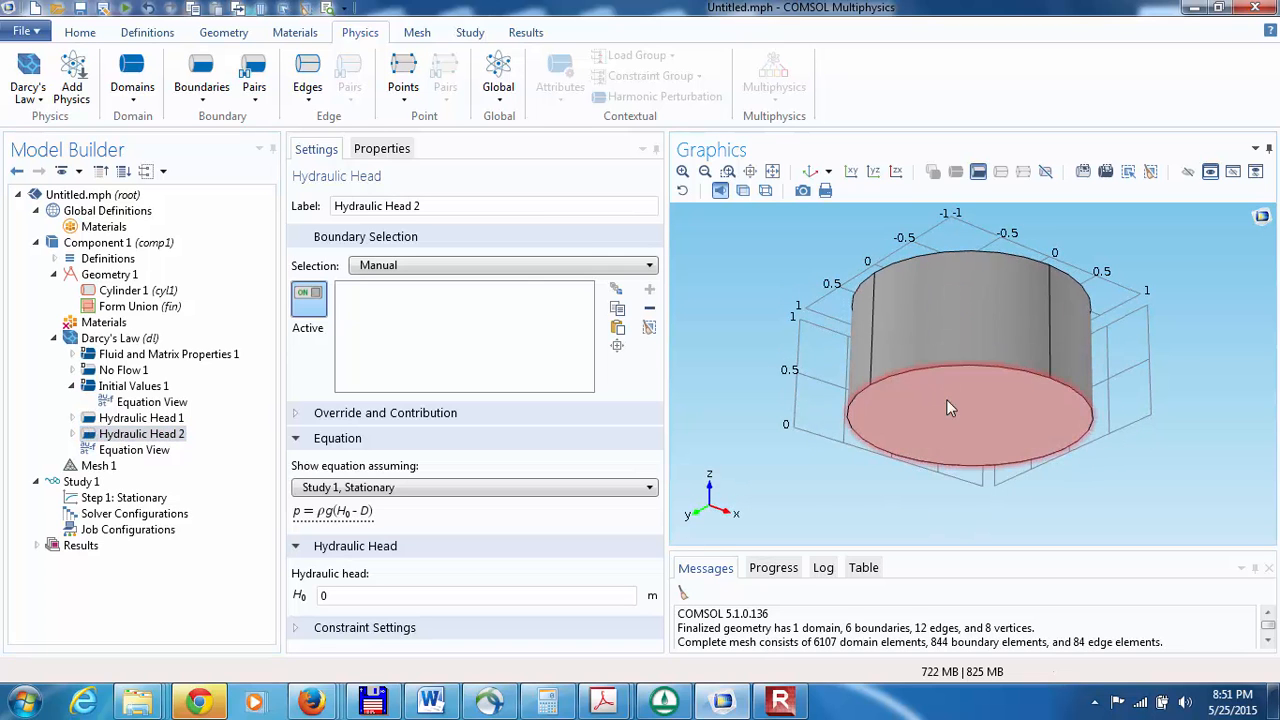
pyautogui.click(950, 420)
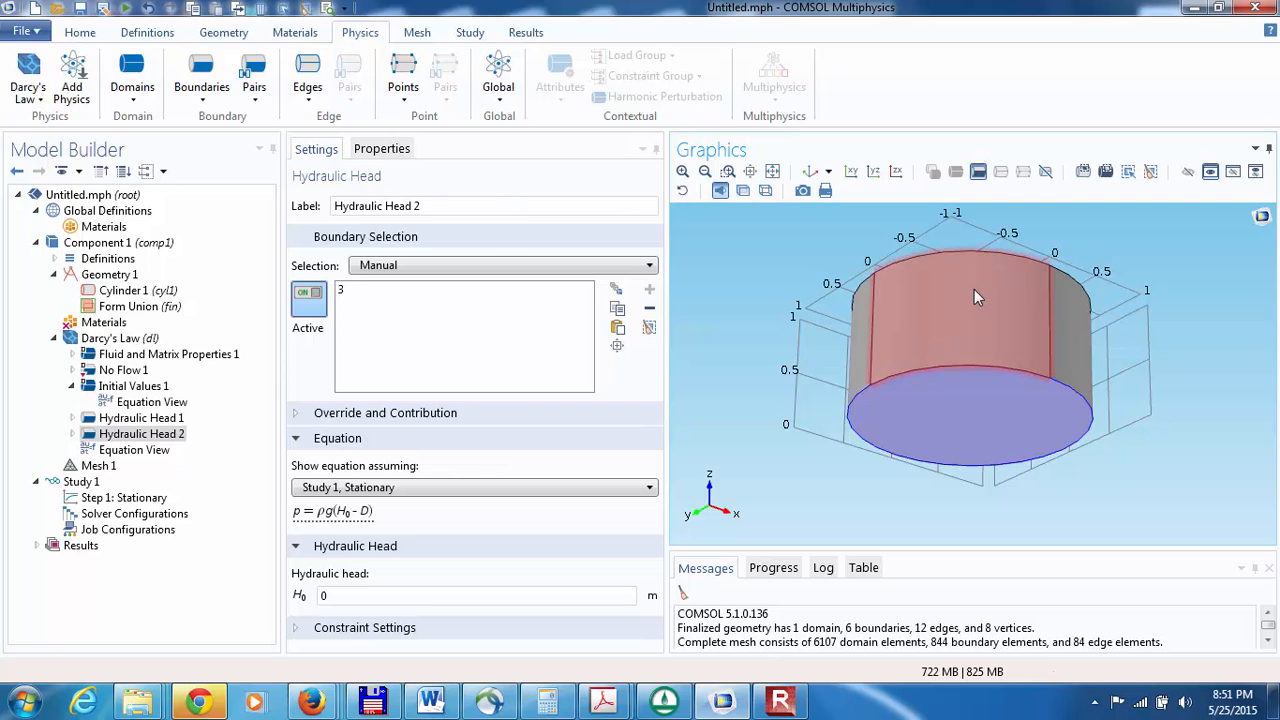
pyautogui.moveTo(974, 289); pyautogui.dragTo(960, 377)
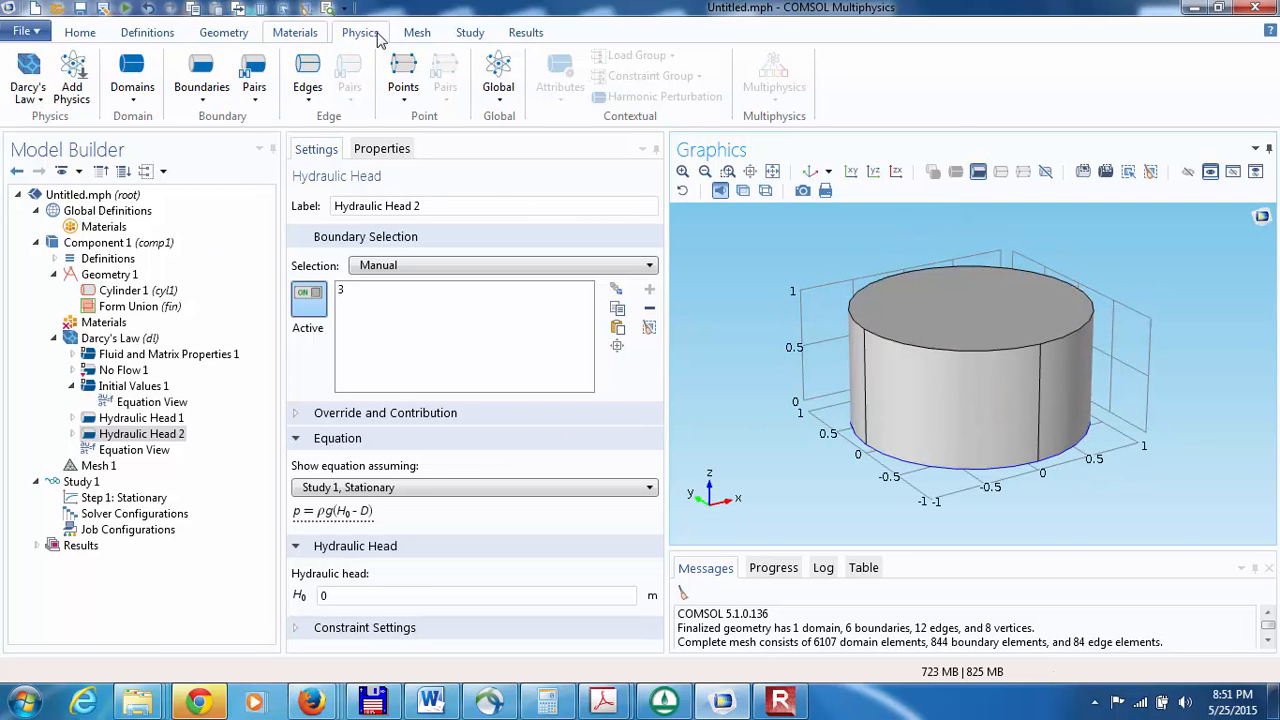
# Step: Get the study's initial values and replot the pressure slices on xy-planes
pyautogui.click(472, 36)
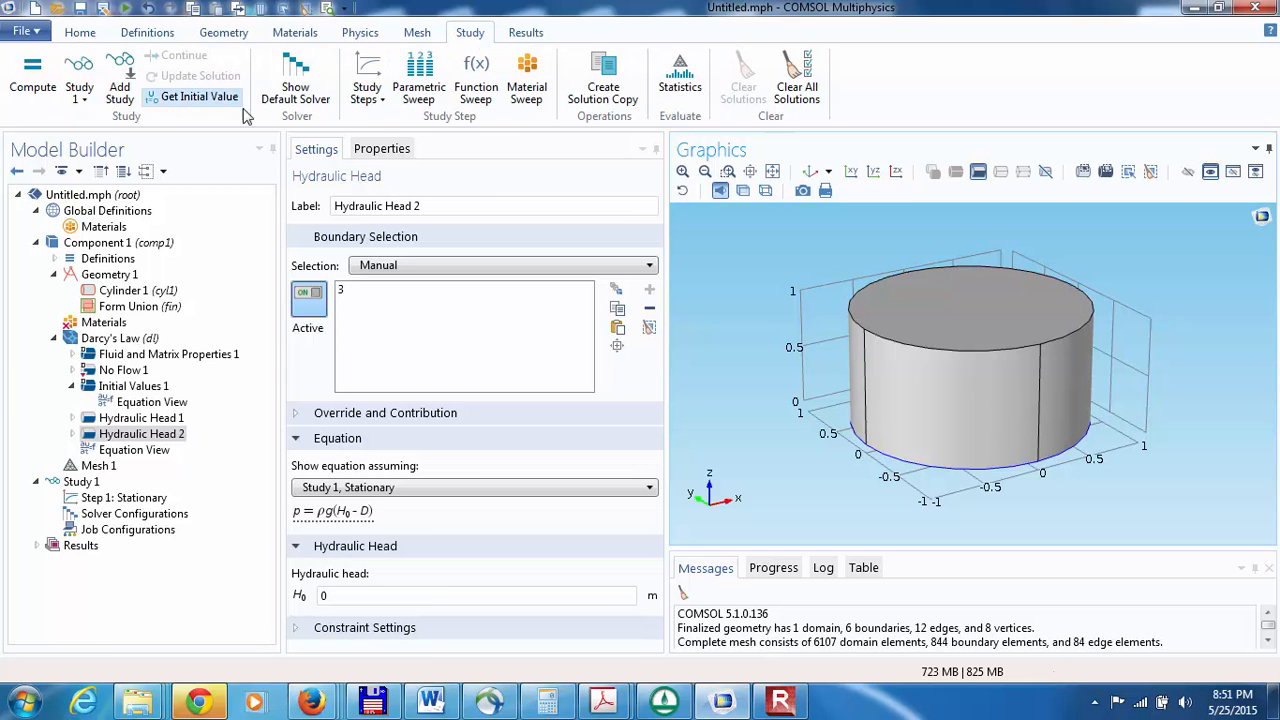
pyautogui.click(197, 101)
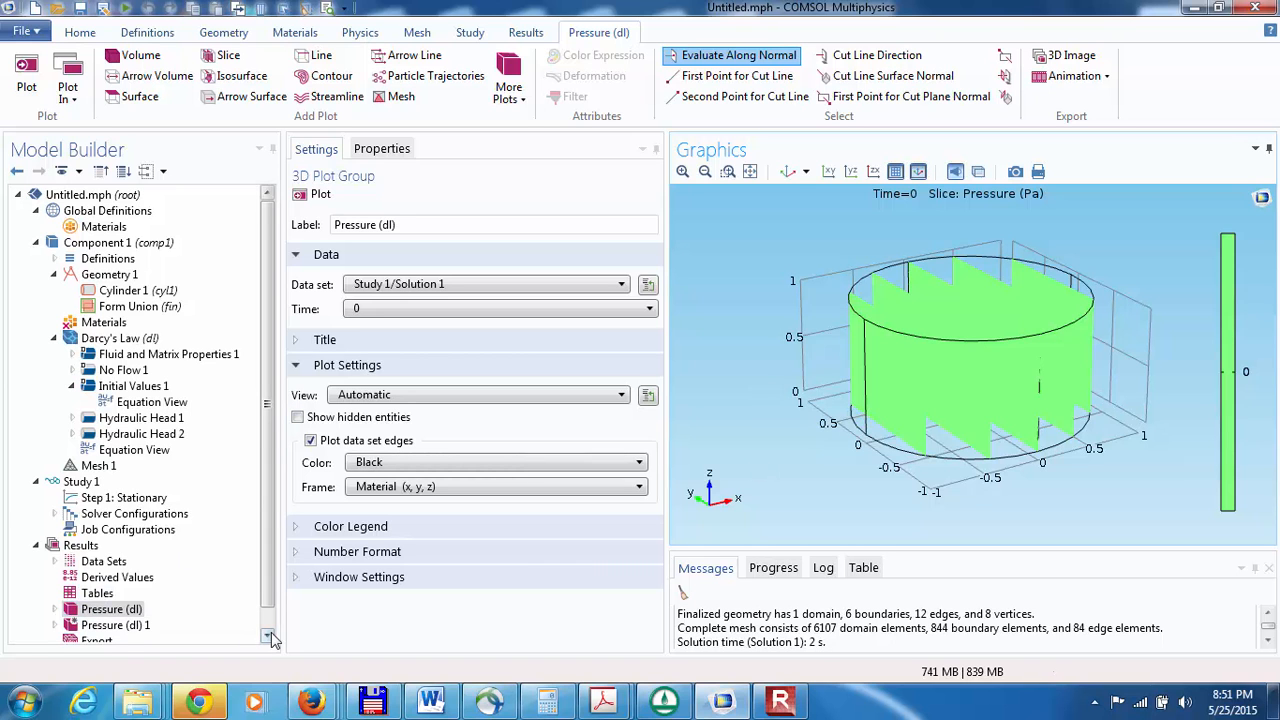
pyautogui.scroll(-1, 60, 580)
pyautogui.click(55, 587)
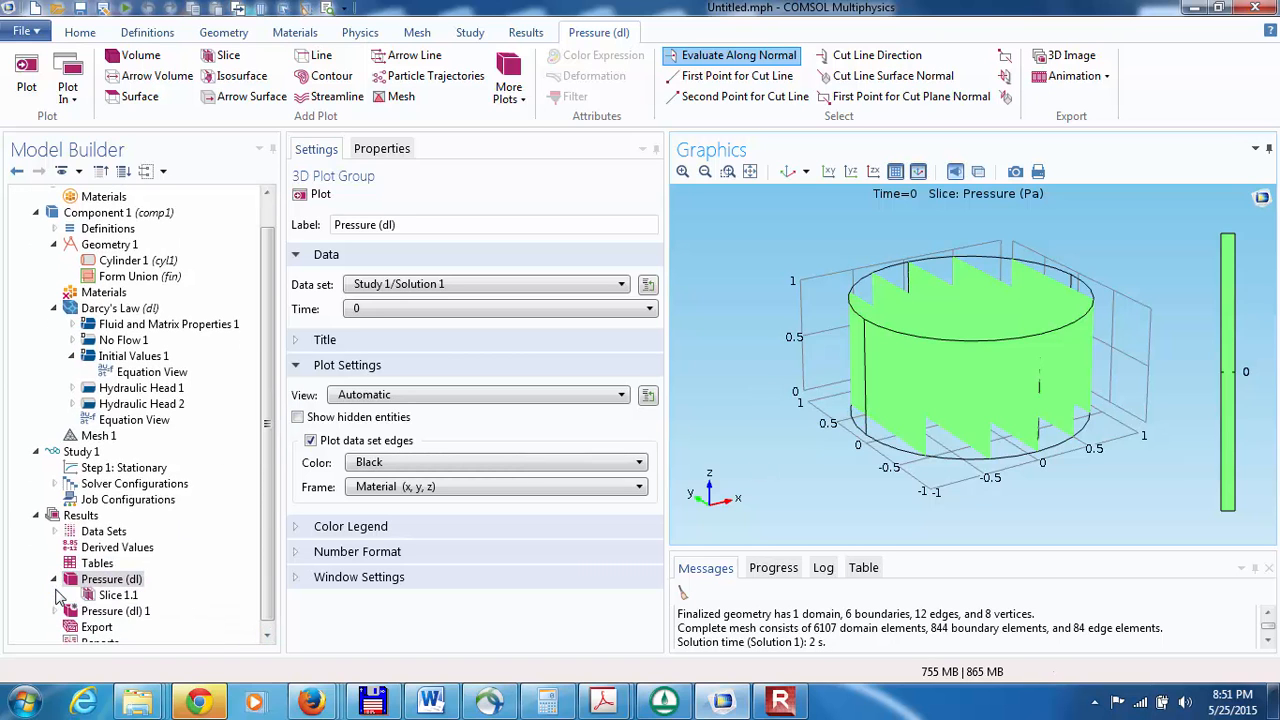
pyautogui.click(92, 594)
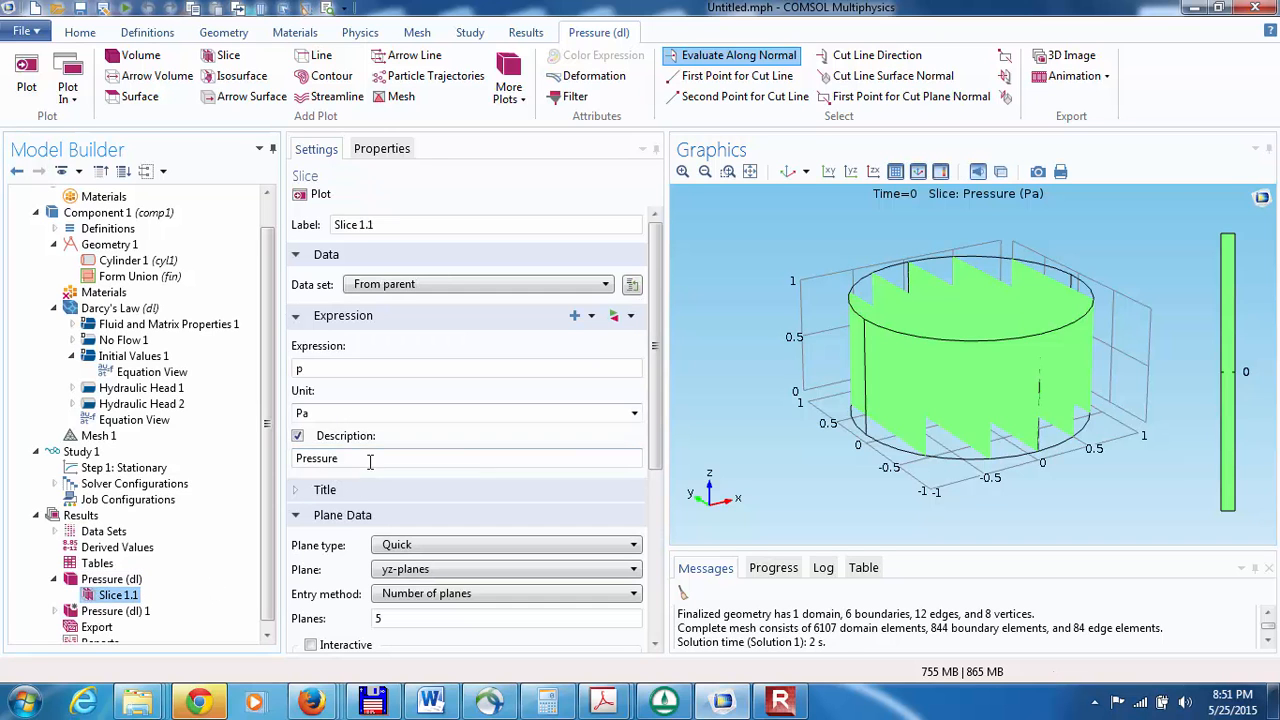
pyautogui.click(407, 570)
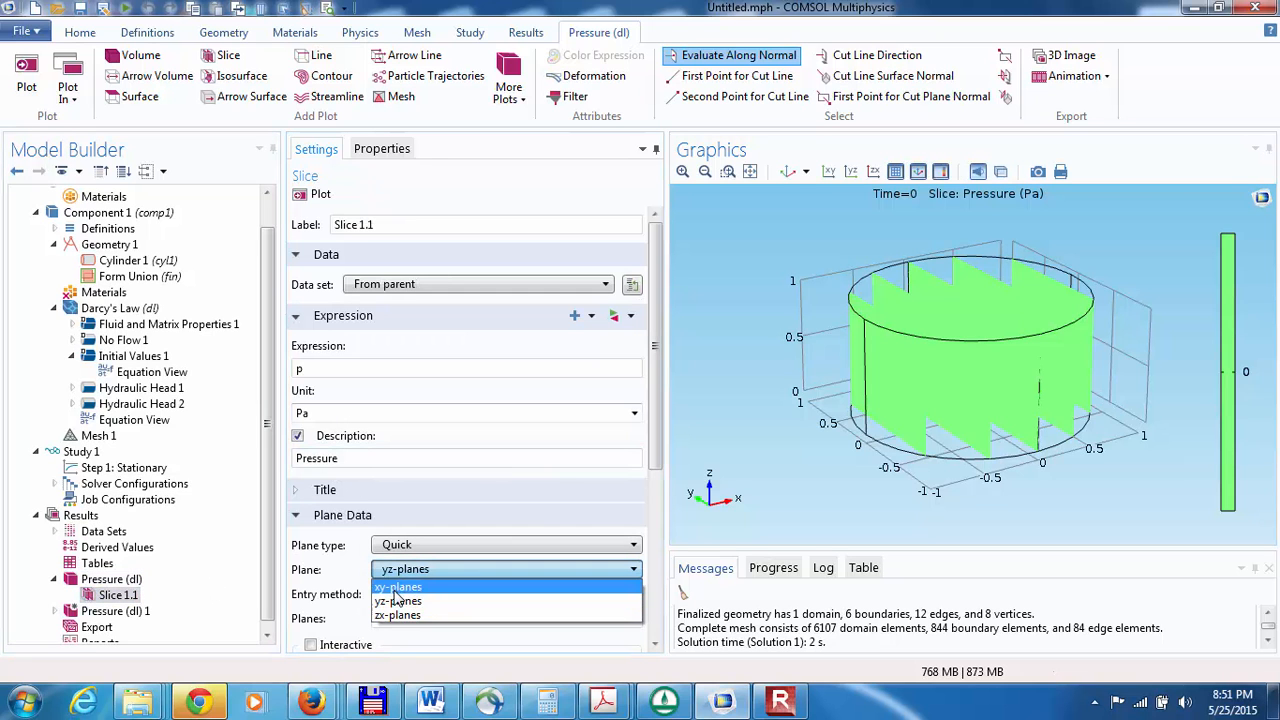
pyautogui.click(398, 598)
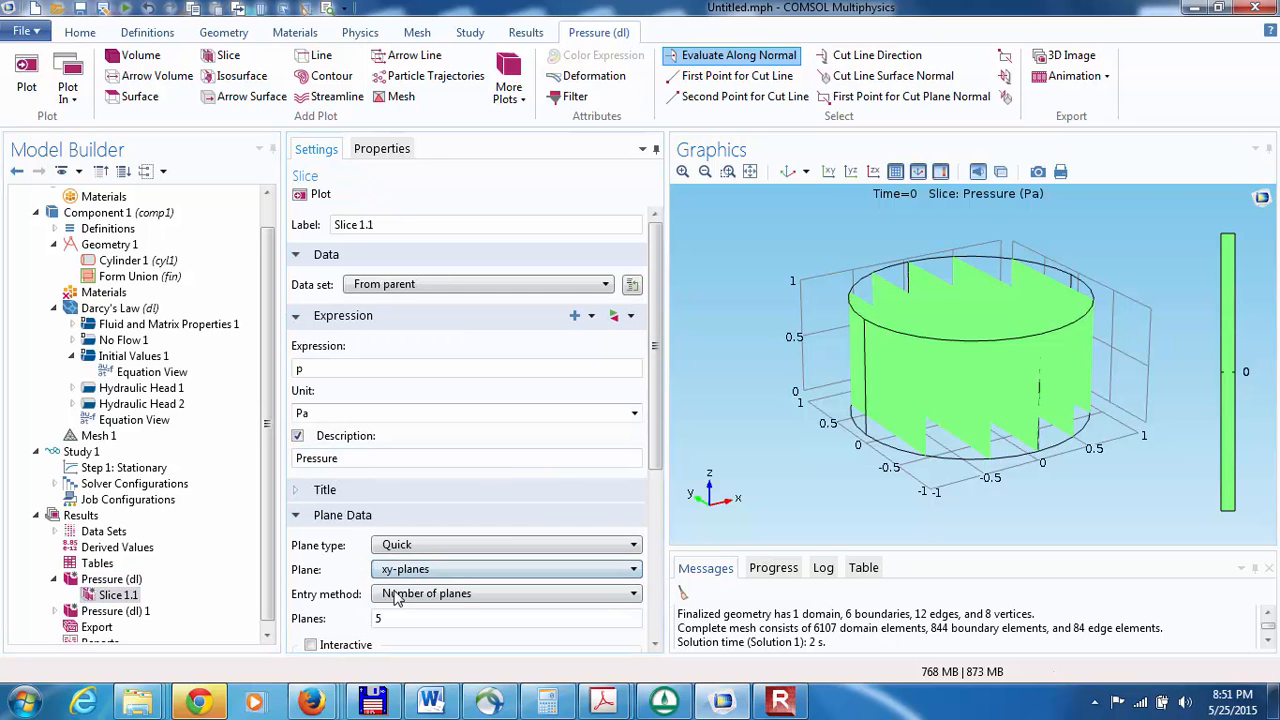
pyautogui.click(312, 194)
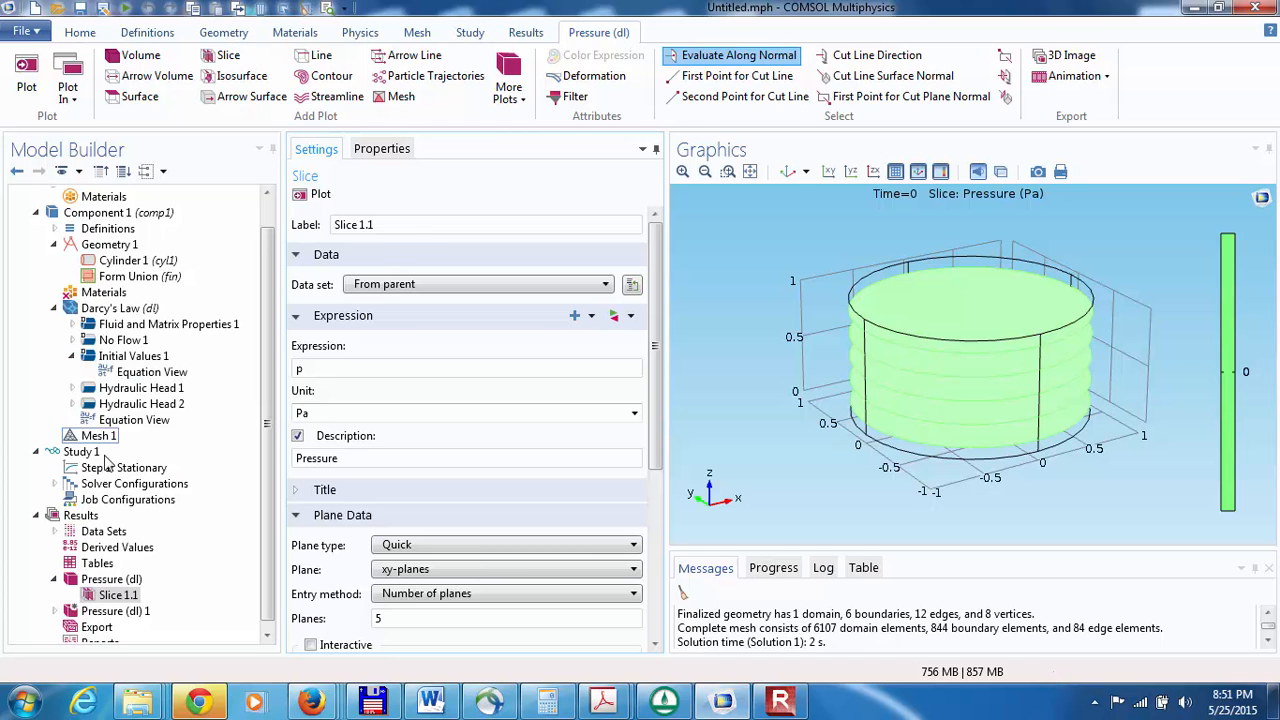
# Step: Compute the solution of Study 1 from its Stationary step
pyautogui.click(68, 456)
pyautogui.click(120, 467)
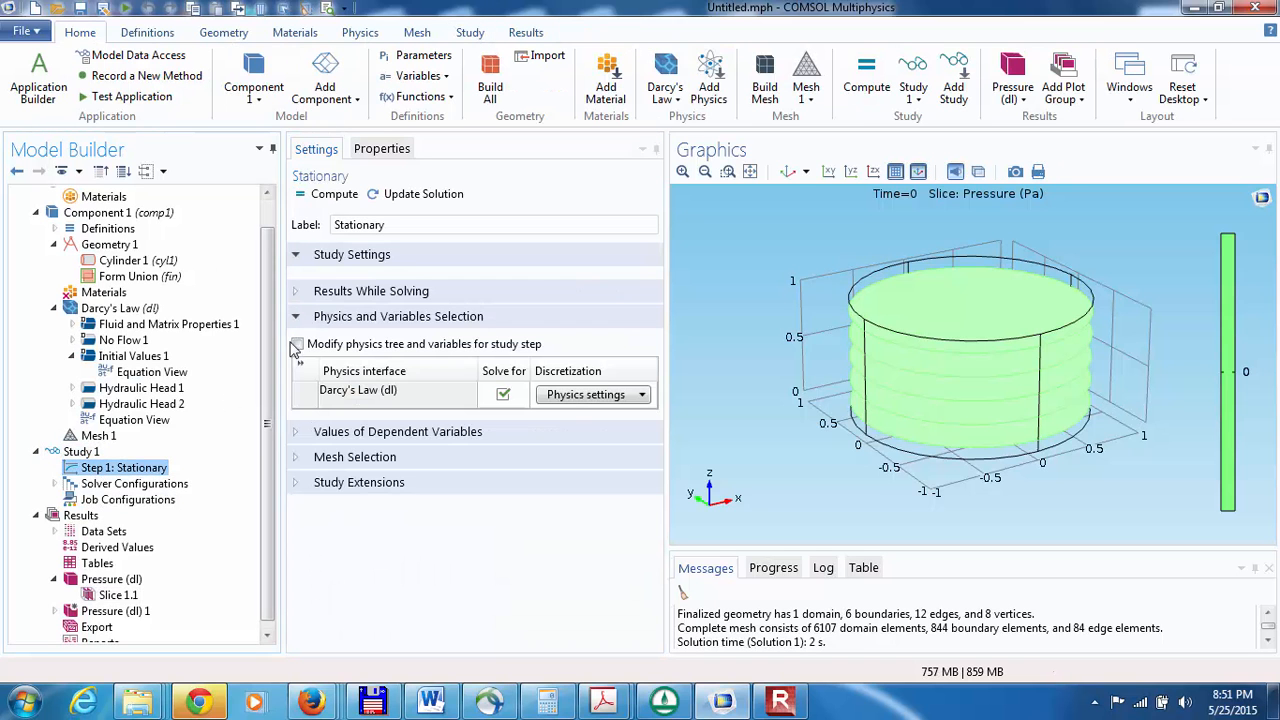
pyautogui.click(330, 194)
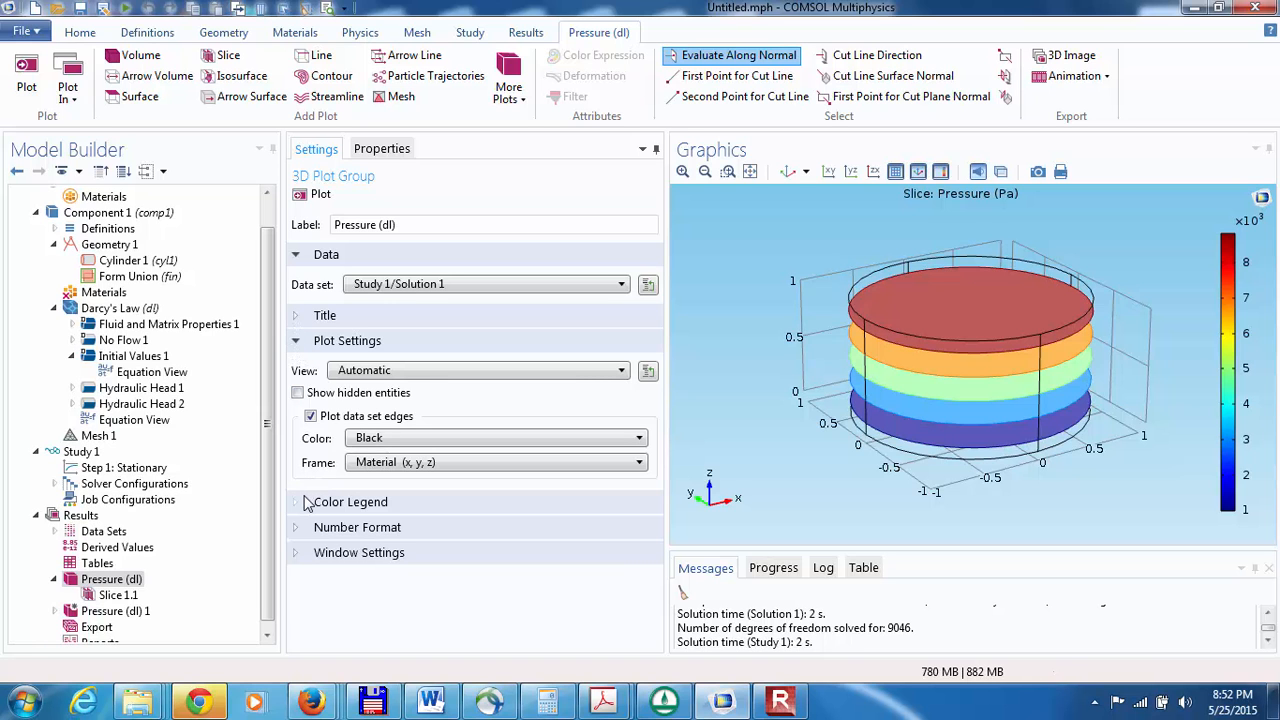
# Step: Change the pressure slice plot's expression to dl.Hp with the description "Hydraulic head" and replot it
pyautogui.click(118, 595)
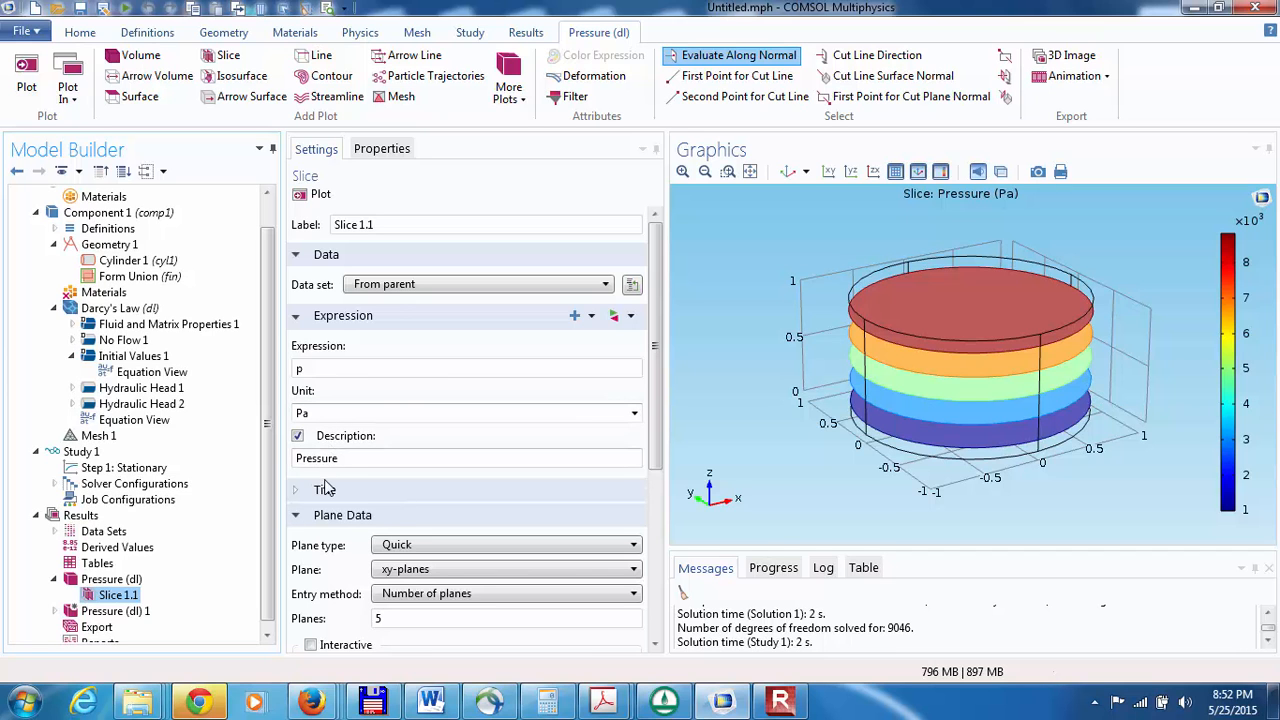
pyautogui.moveTo(352, 458); pyautogui.dragTo(262, 484)
pyautogui.write('h')
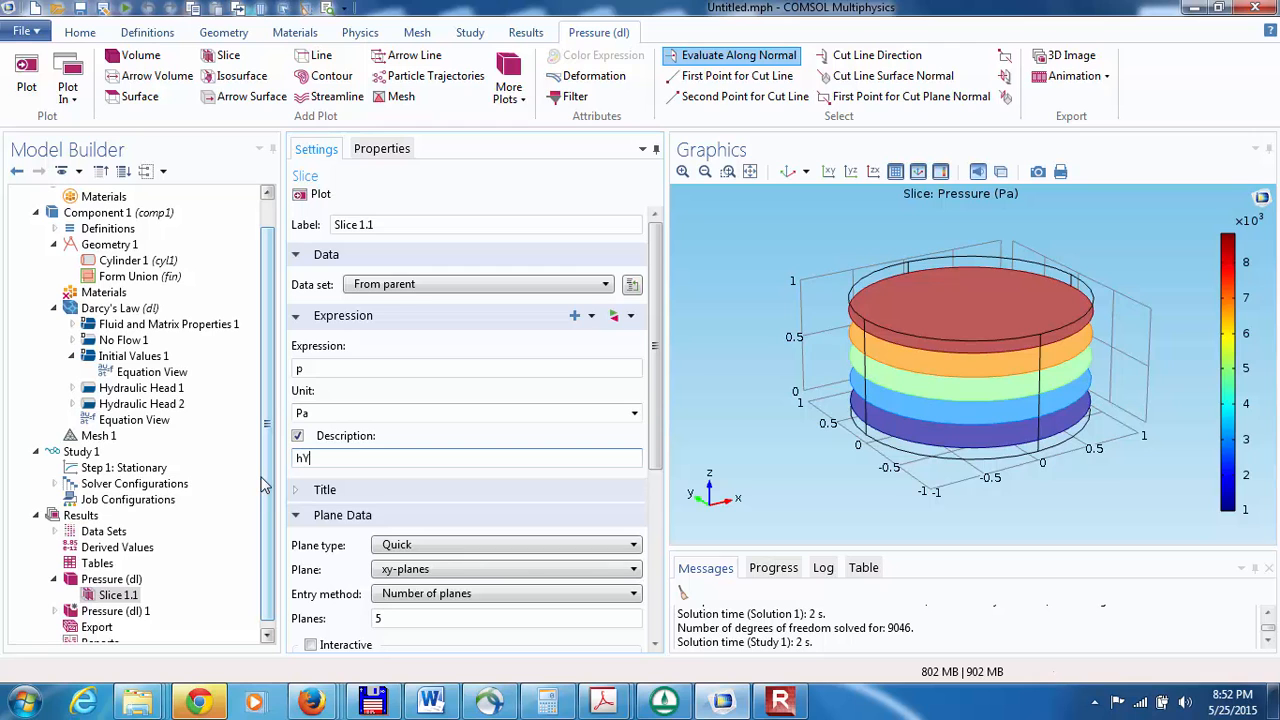
pyautogui.write('ydraulic head')
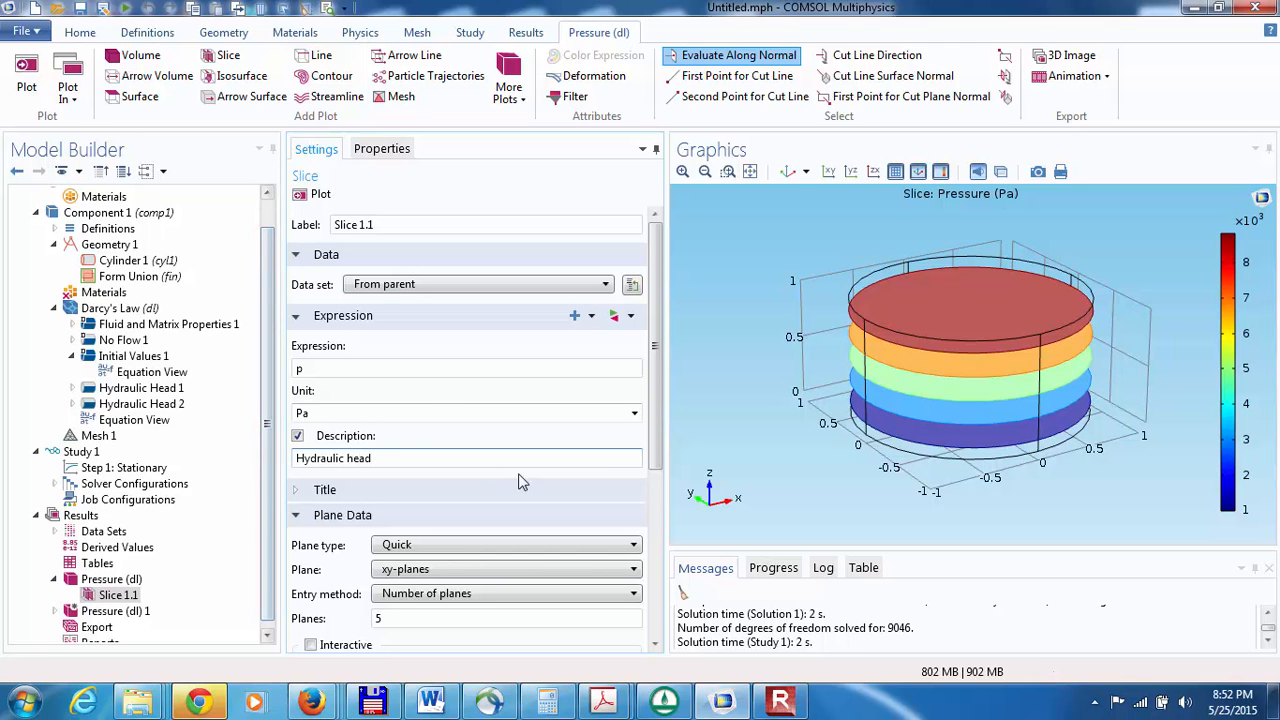
pyautogui.click(589, 320)
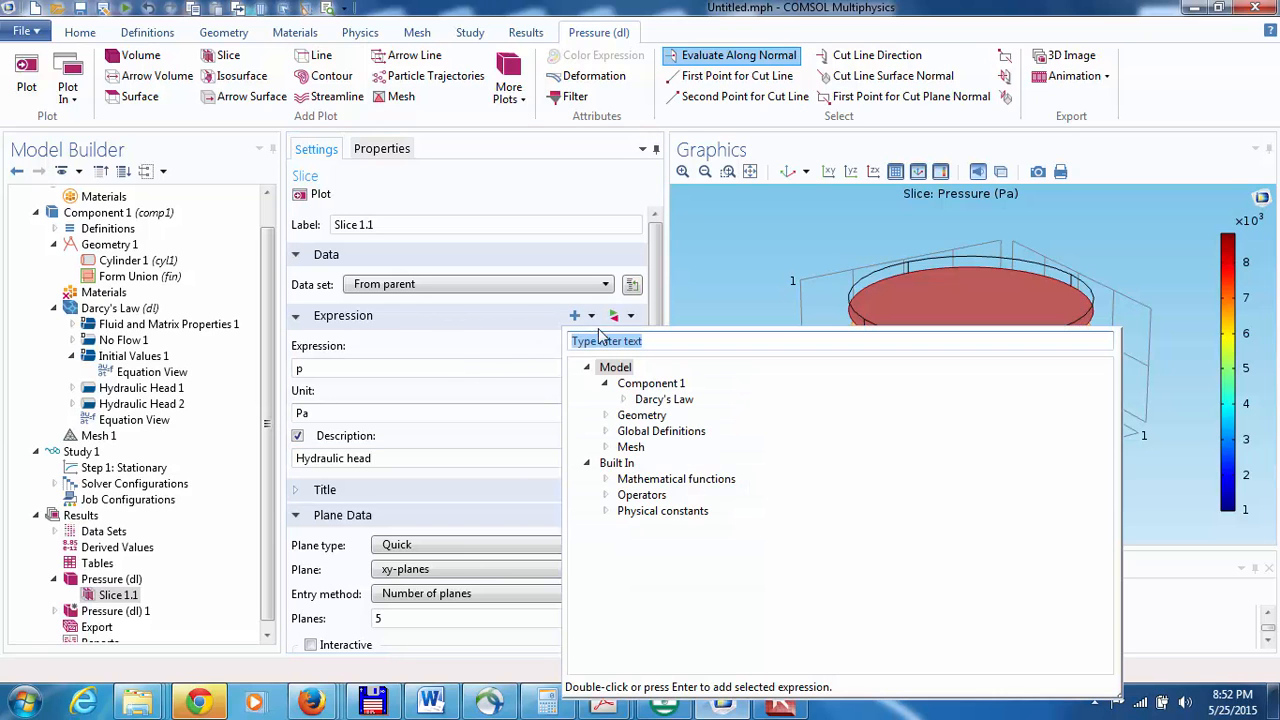
pyautogui.click(623, 399)
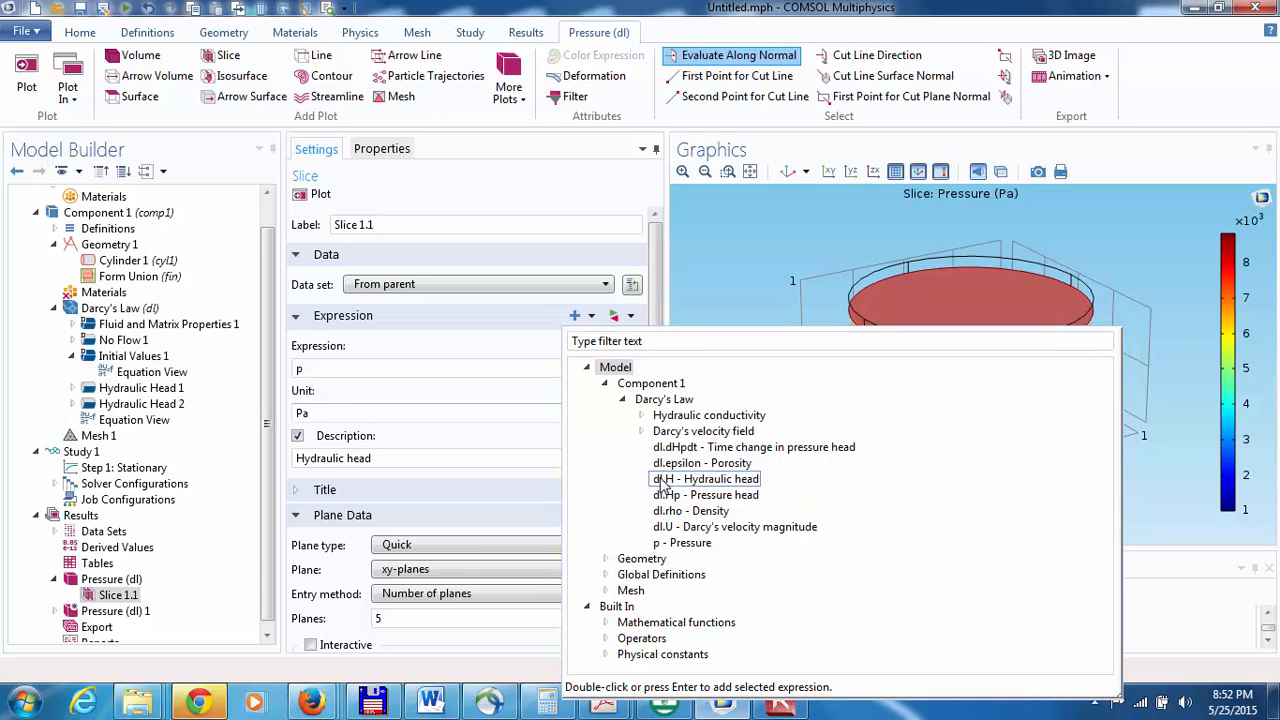
pyautogui.doubleClick(668, 494)
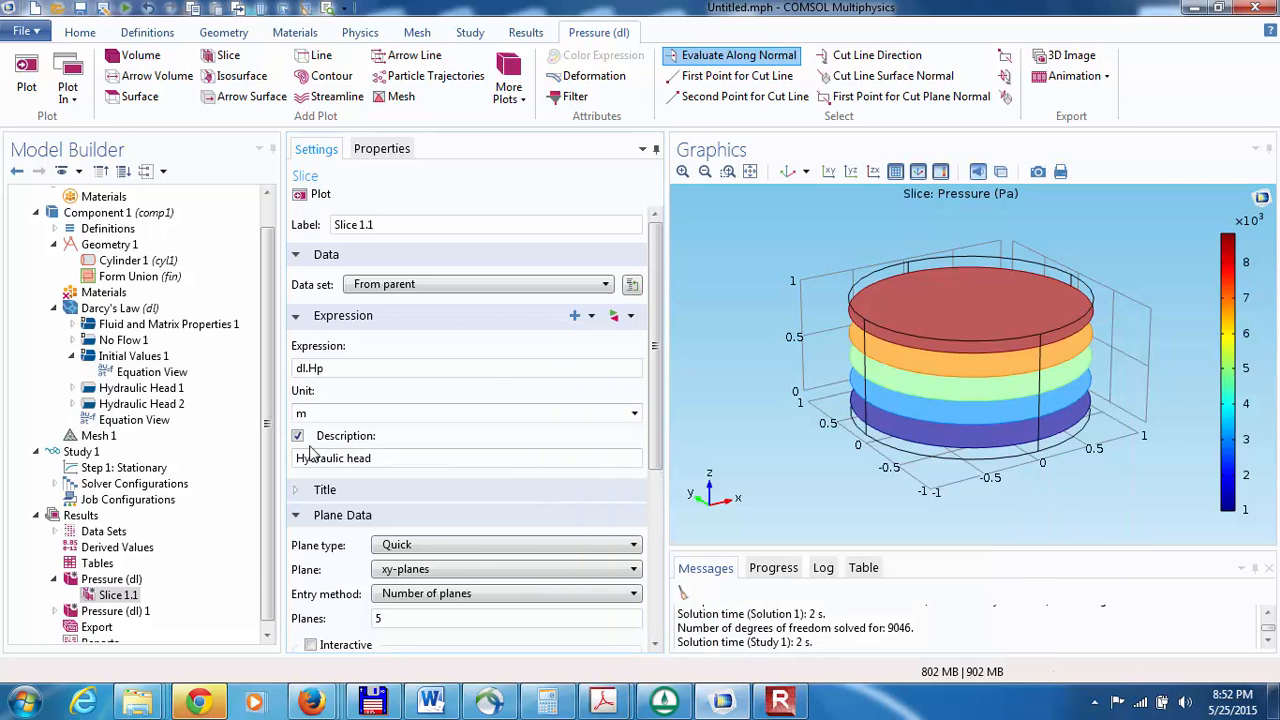
pyautogui.click(316, 195)
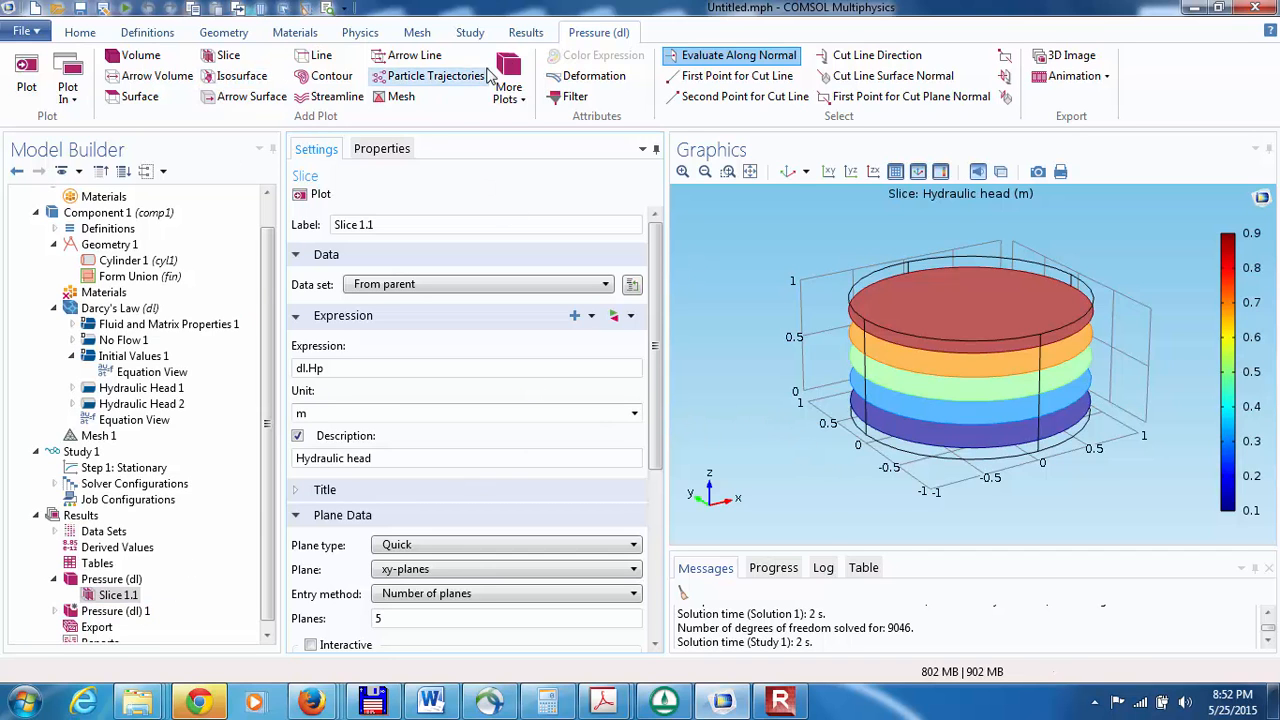
# Step: Add a Surface Integration to the derived values and open its settings
pyautogui.click(521, 33)
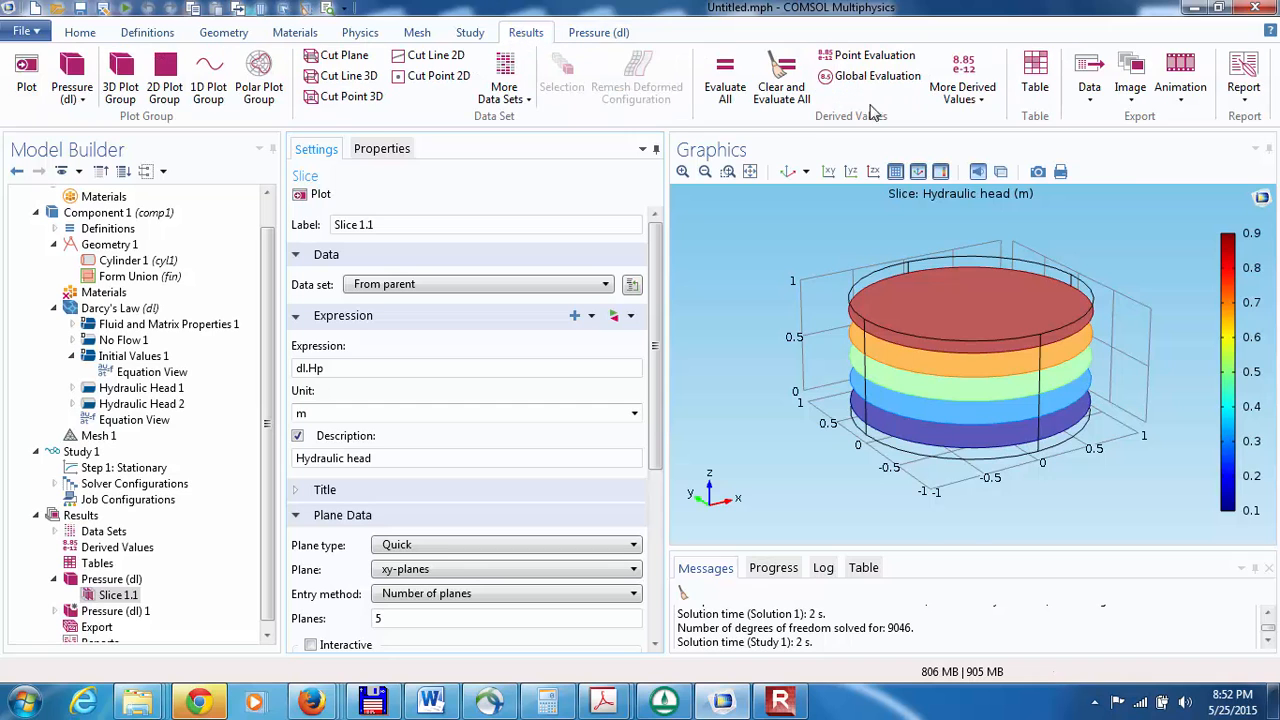
pyautogui.click(992, 104)
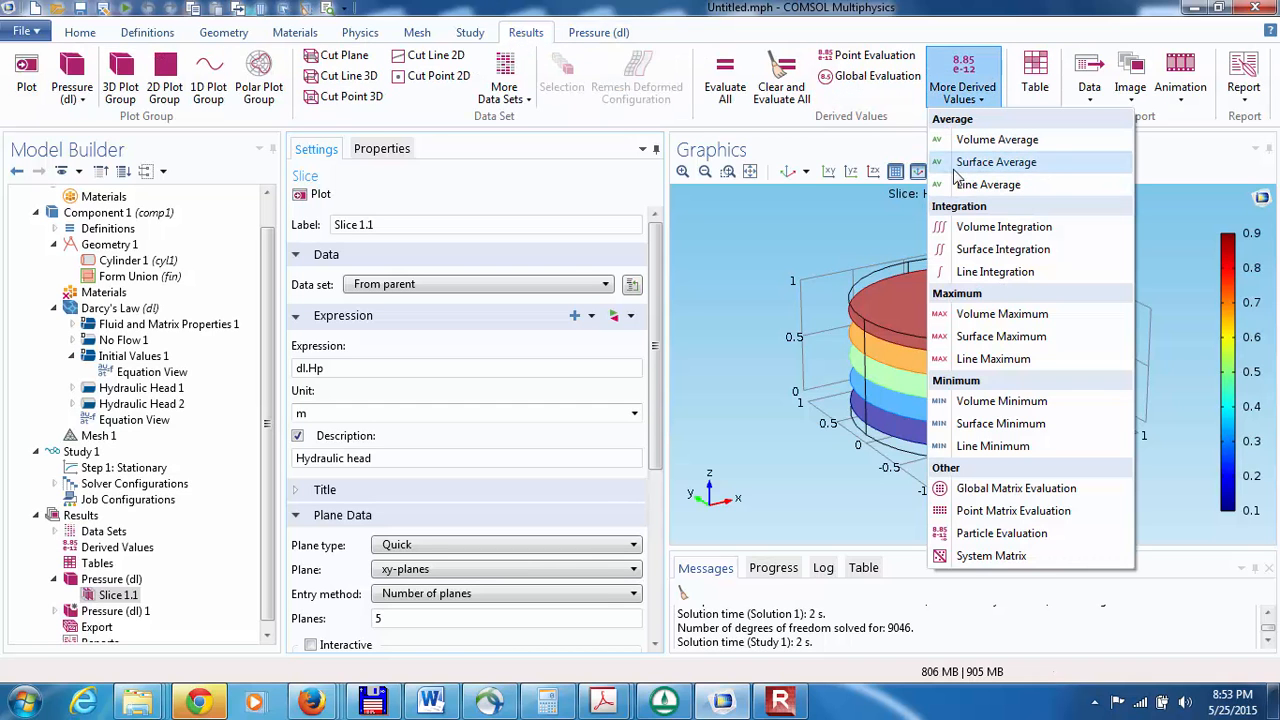
pyautogui.click(1000, 249)
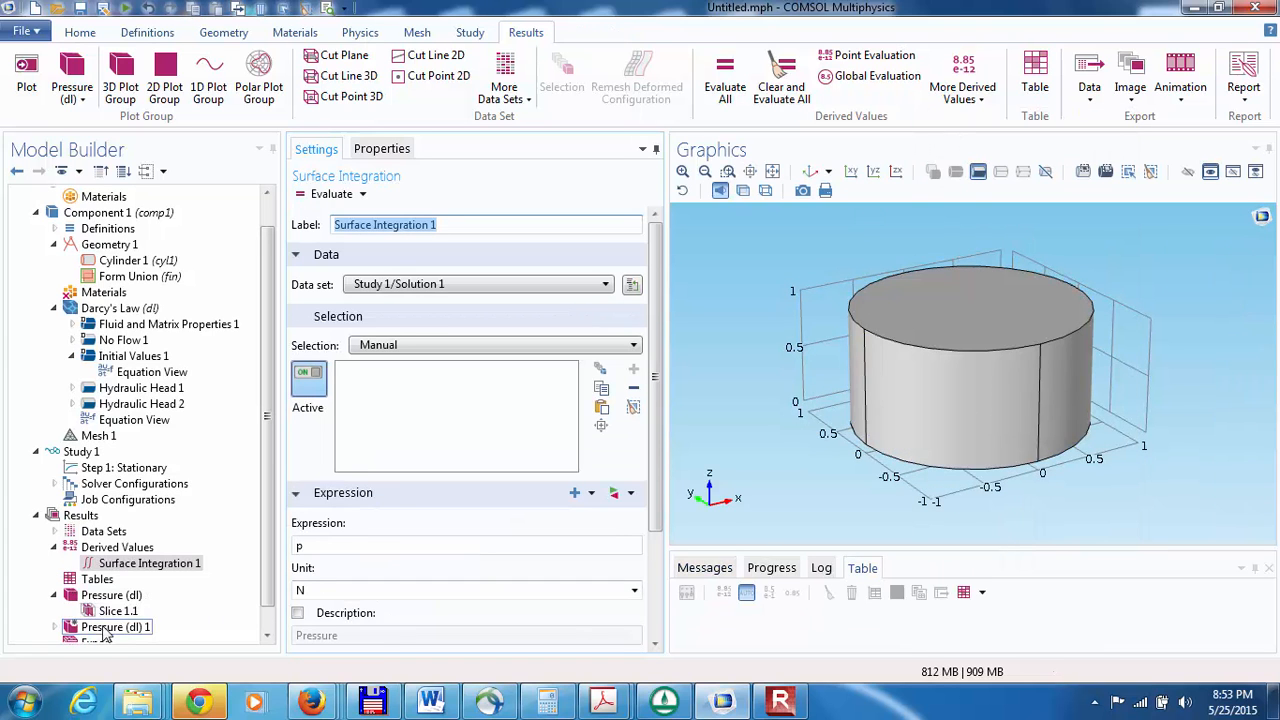
pyautogui.click(266, 636)
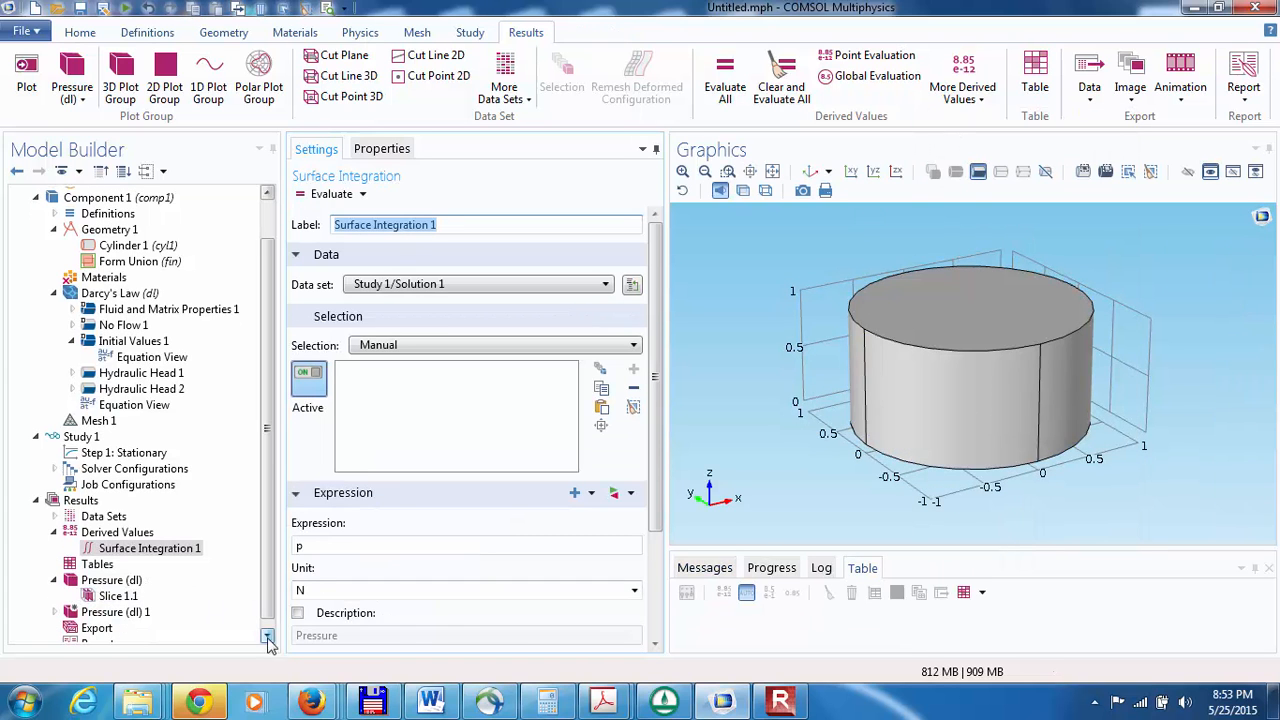
pyautogui.click(110, 552)
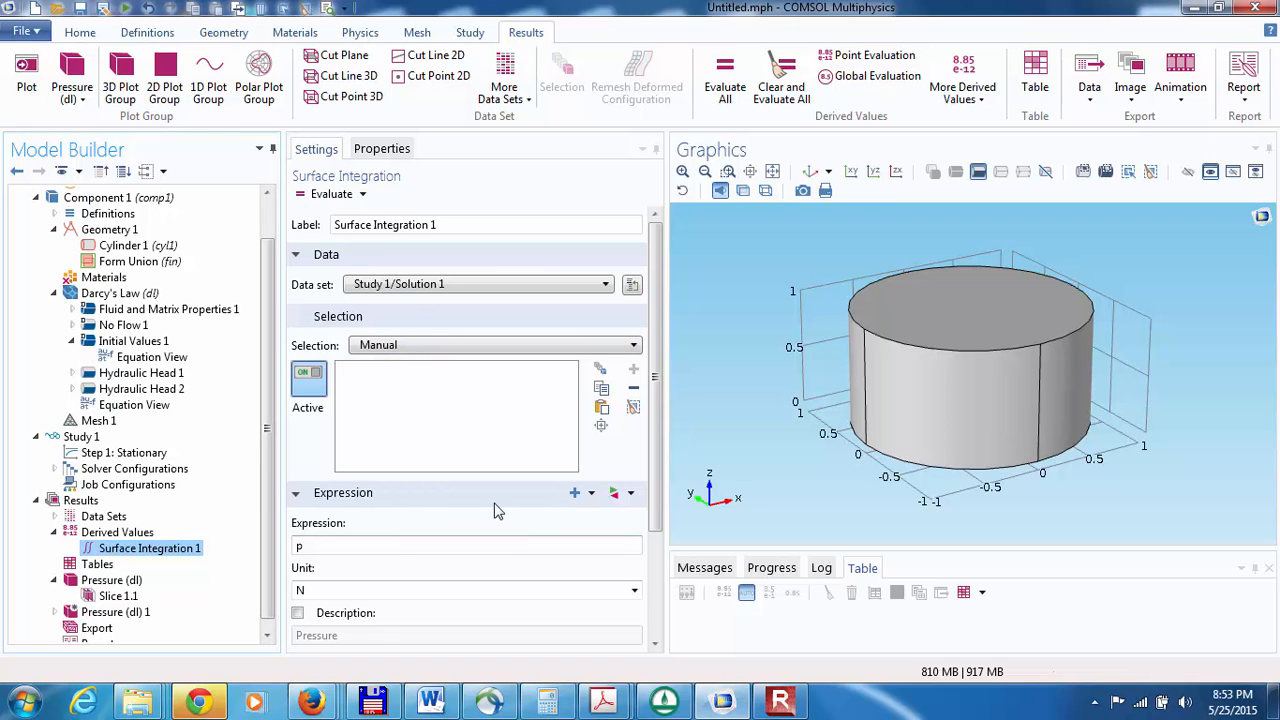
# Step: Replace the surface integration's expression with dl.w, the z component of Darcy's velocity field
pyautogui.click(414, 546)
pyautogui.press('BackSpace')
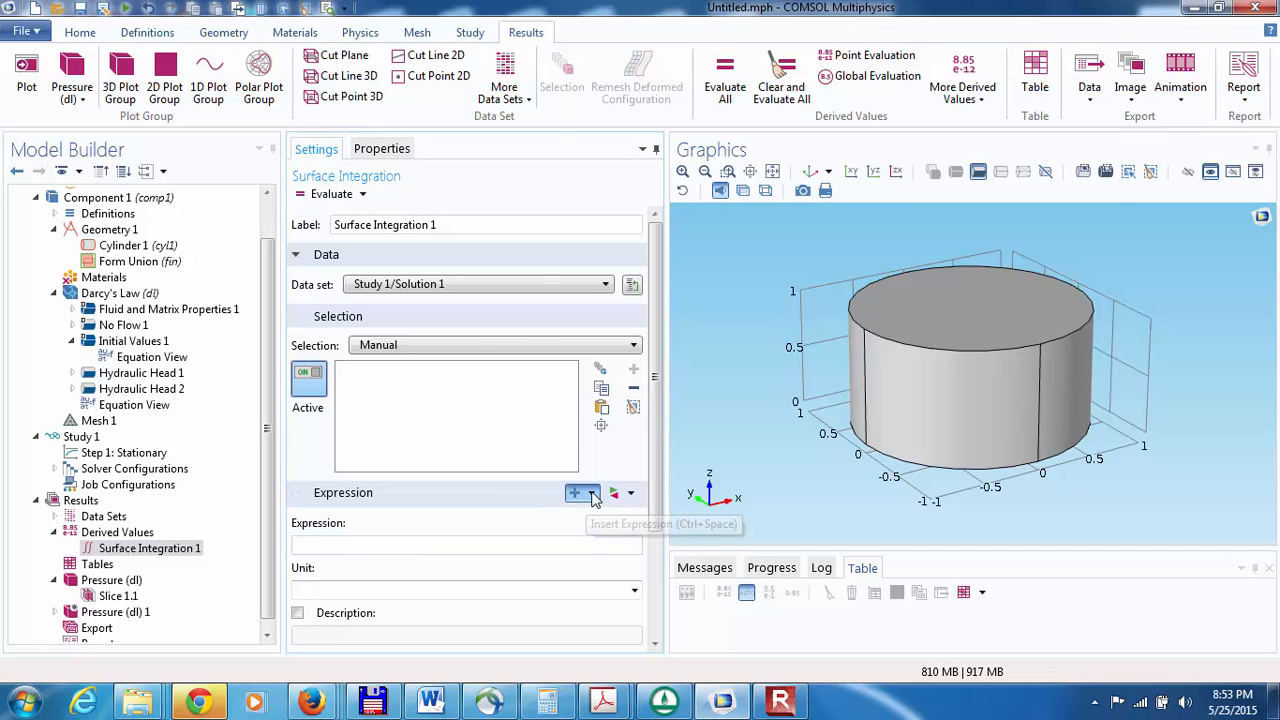
pyautogui.click(593, 496)
pyautogui.click(623, 214)
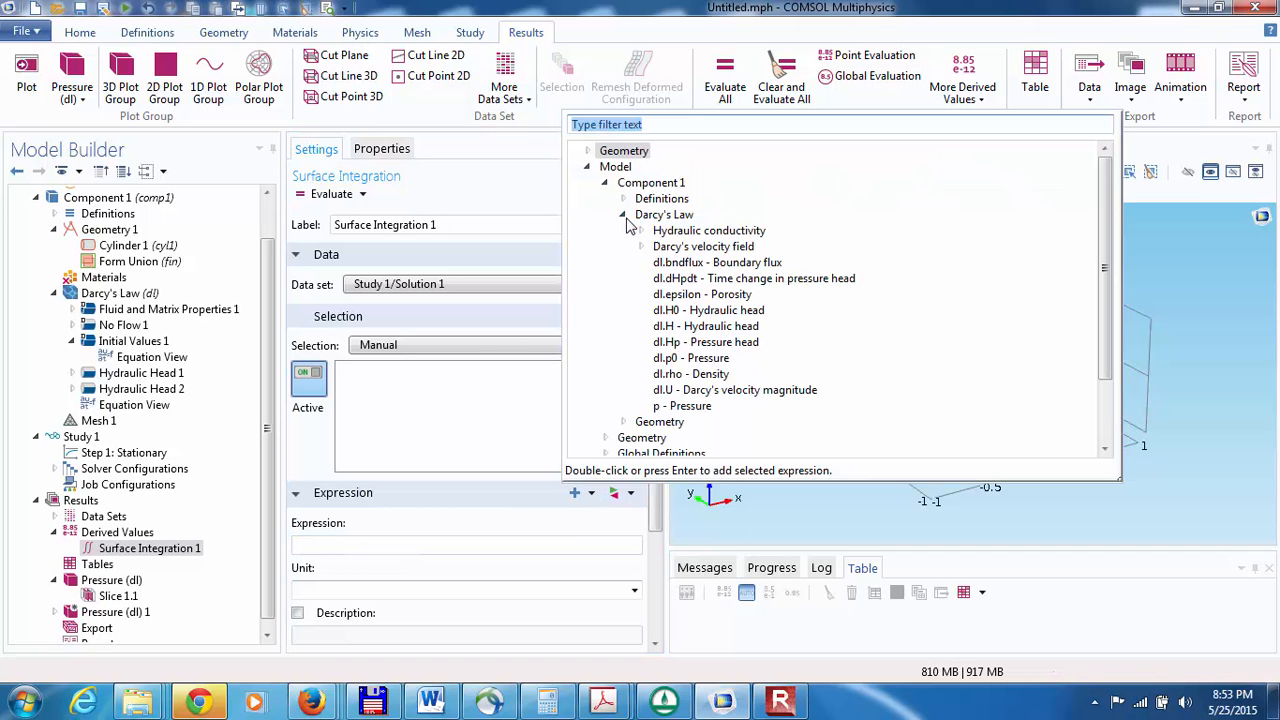
pyautogui.click(641, 246)
pyautogui.click(688, 296)
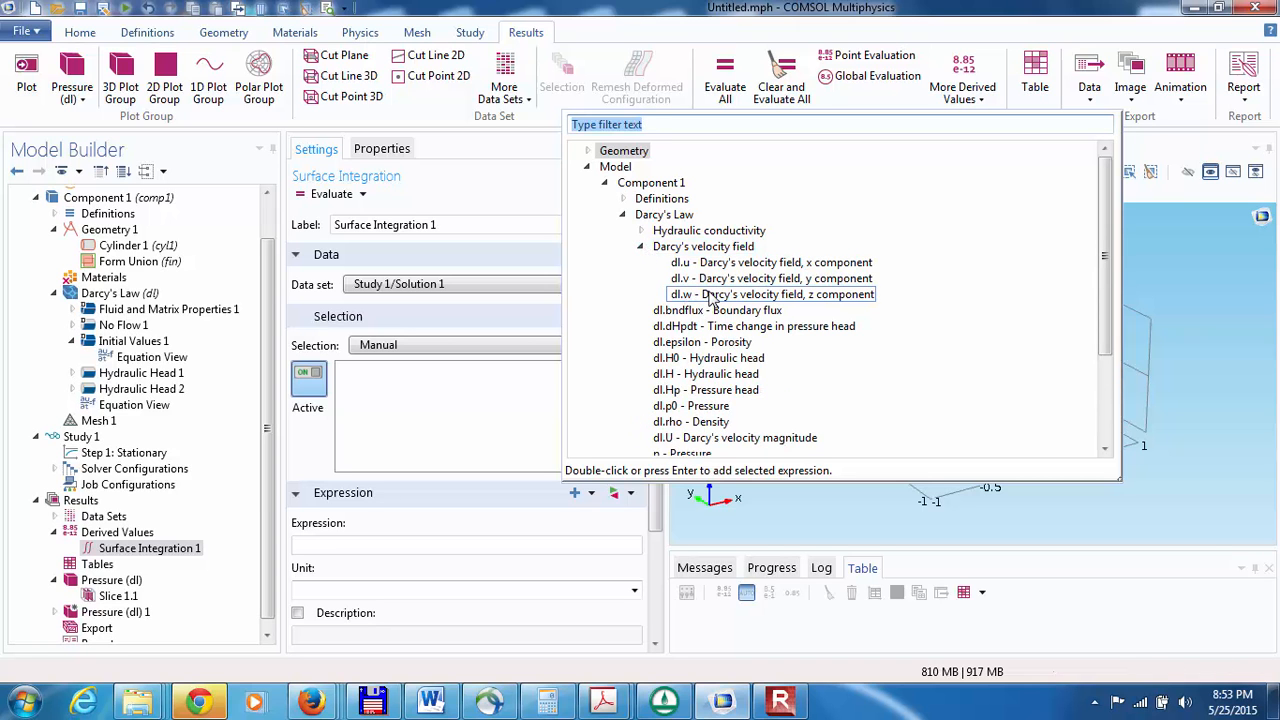
pyautogui.doubleClick(711, 296)
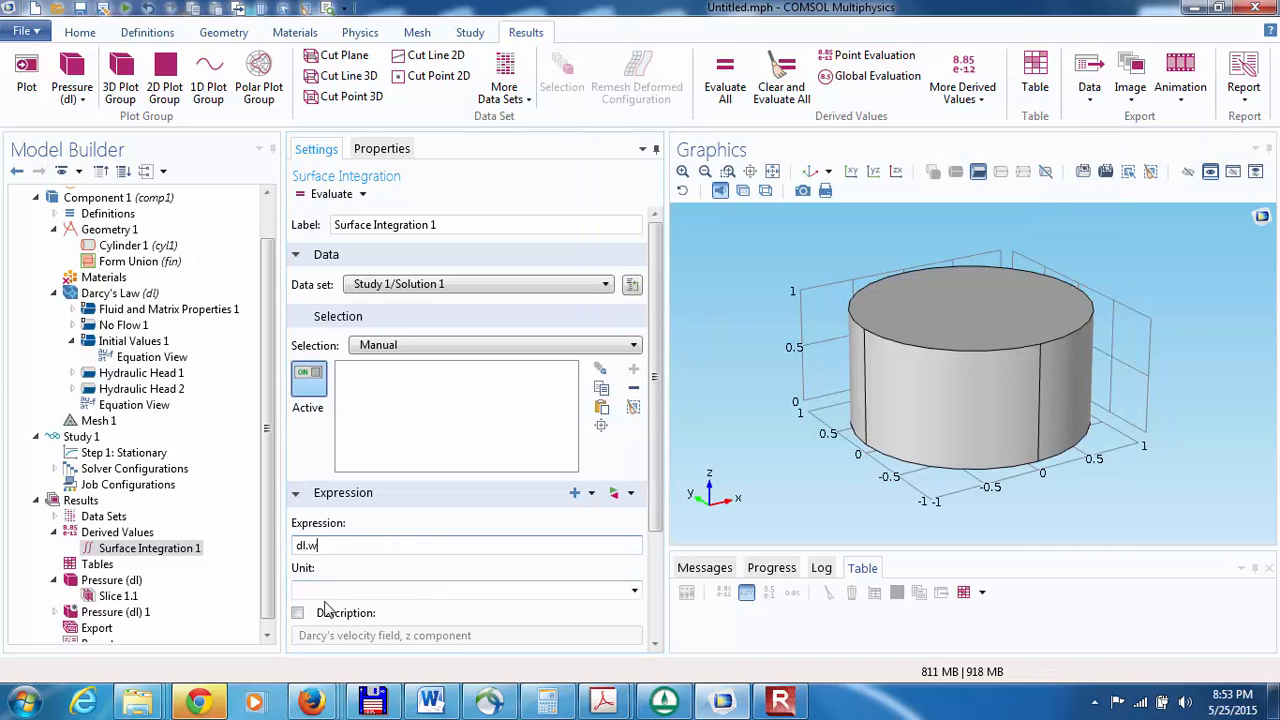
pyautogui.click(656, 645)
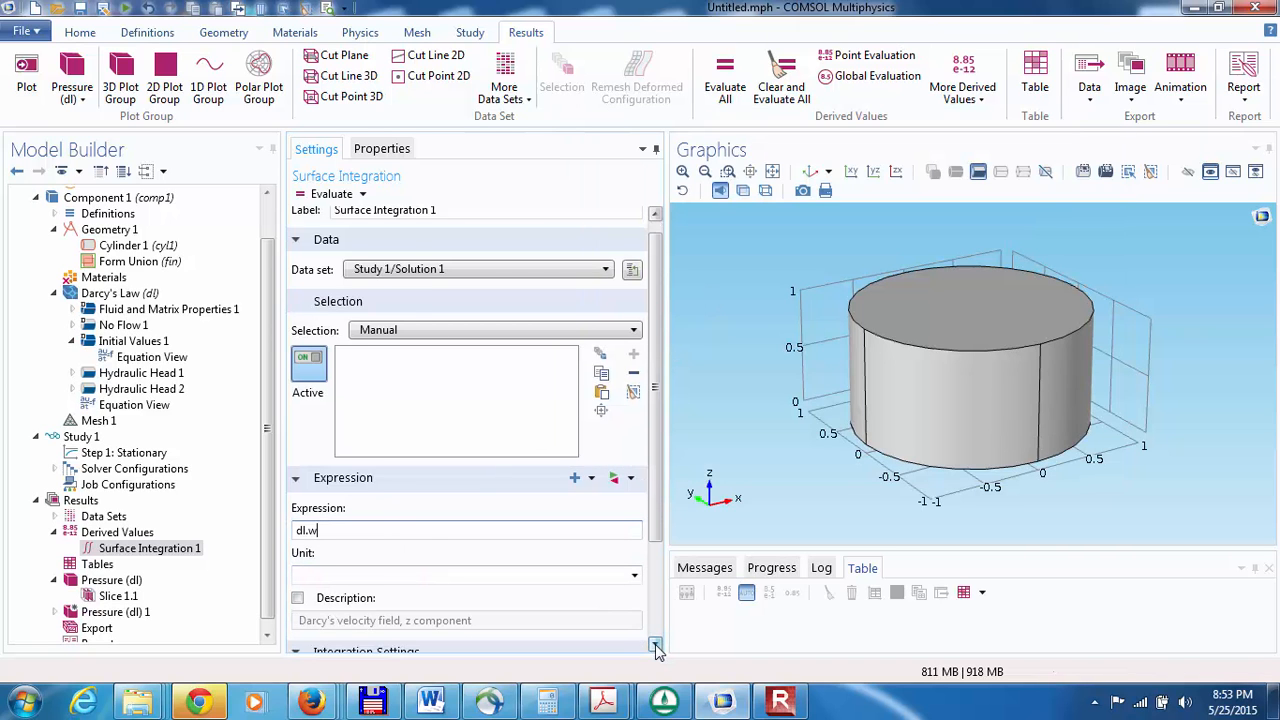
# Step: Select the cylinder's upper circular face, boundary 4, for the surface integration of dl.w and evaluate it
pyautogui.click(656, 645)
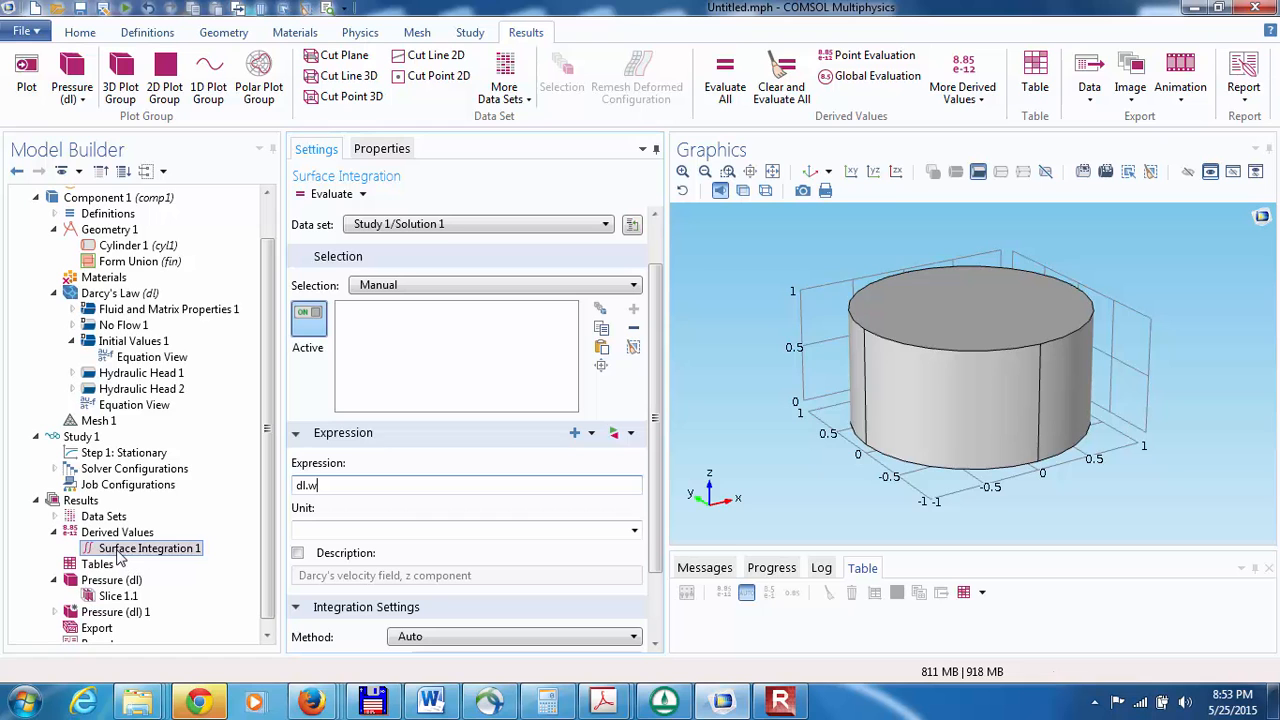
pyautogui.click(900, 322)
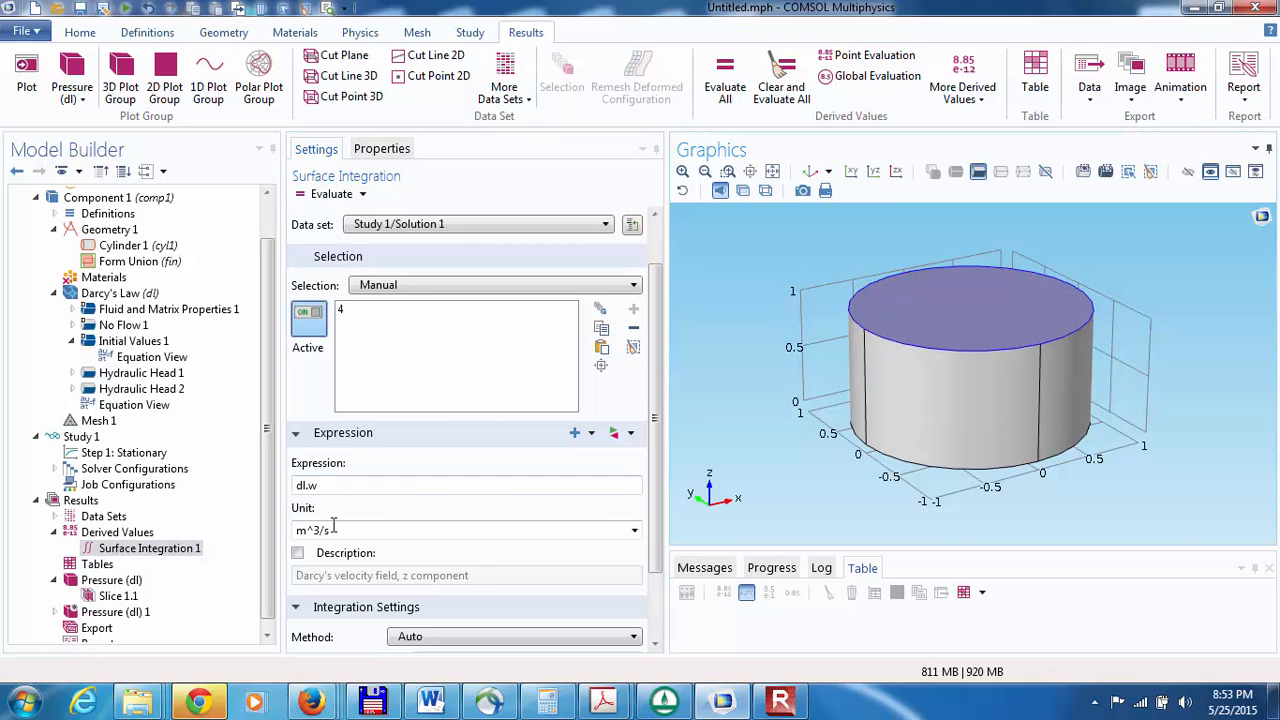
pyautogui.click(332, 194)
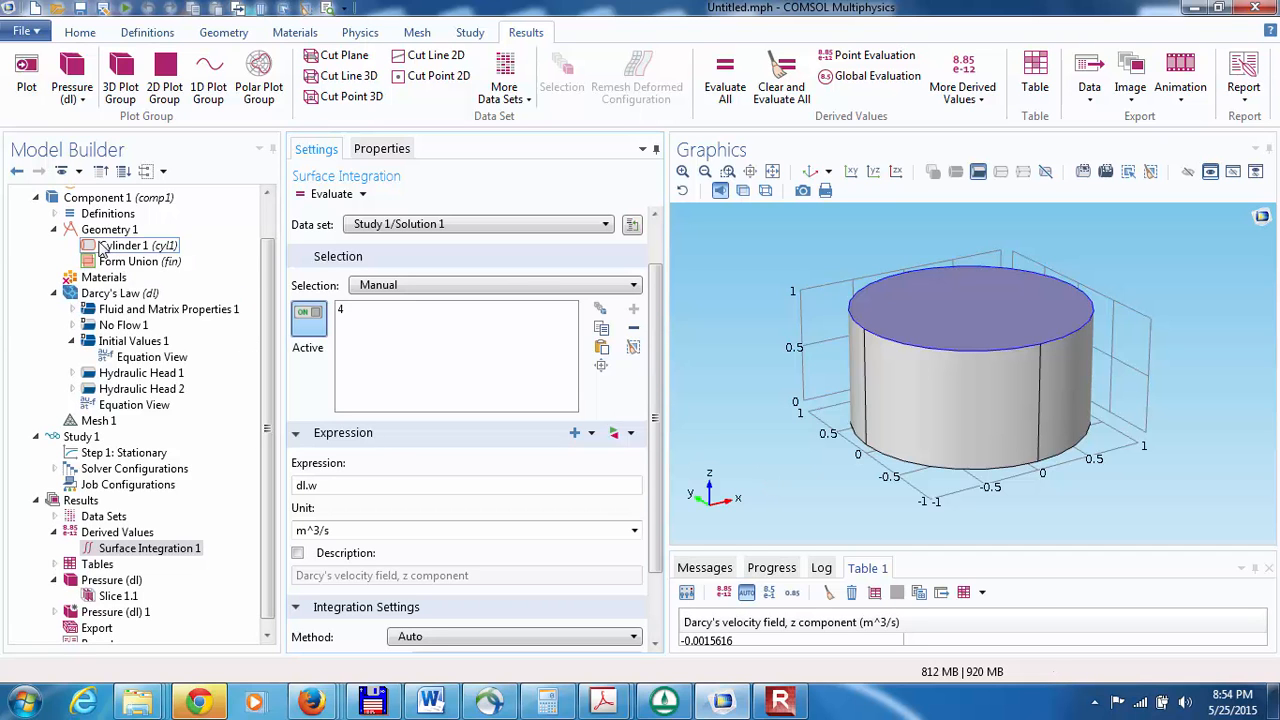
# Step: Set the element size of Mesh 1 to Extra fine and build the mesh
pyautogui.doubleClick(267, 195)
pyautogui.click(150, 227)
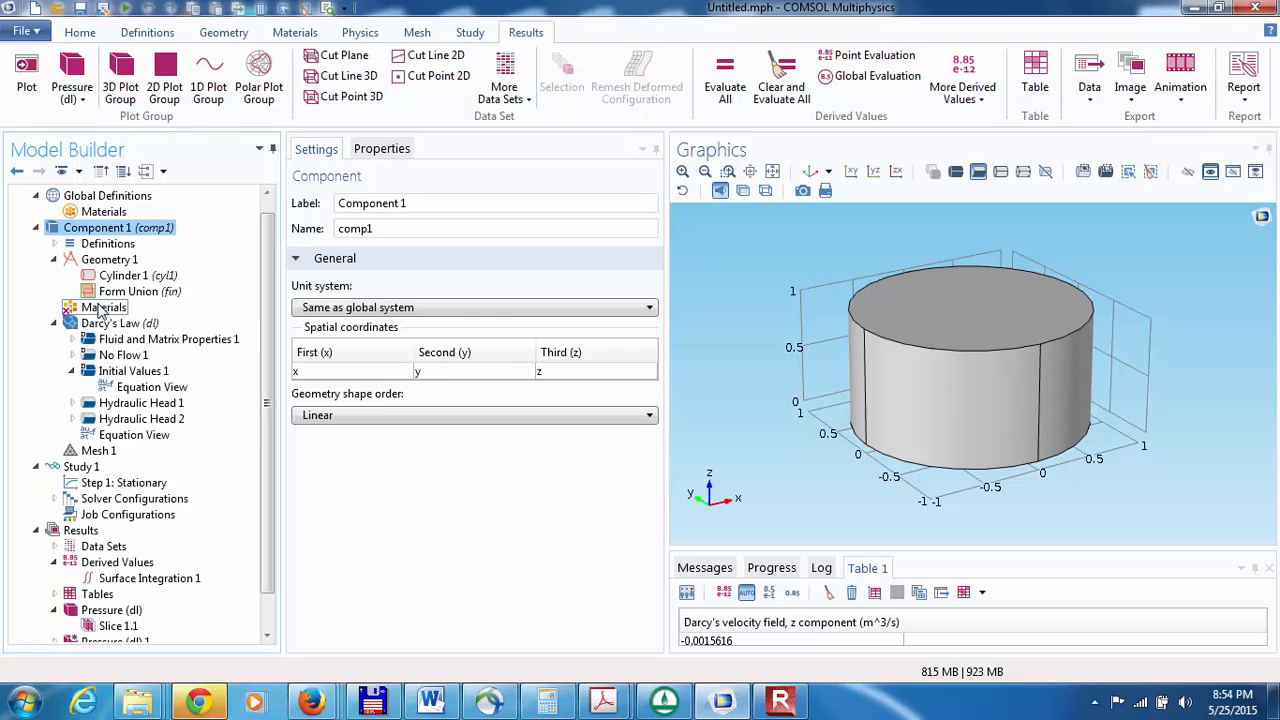
pyautogui.click(105, 451)
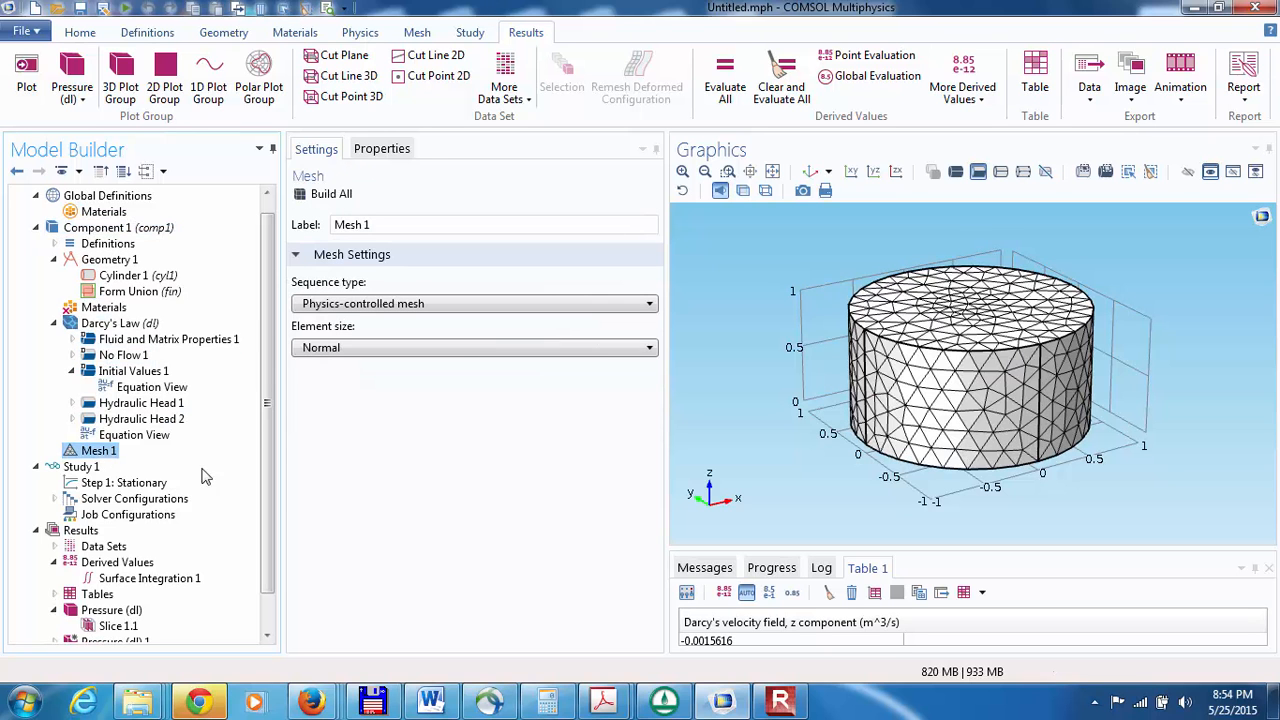
pyautogui.click(324, 350)
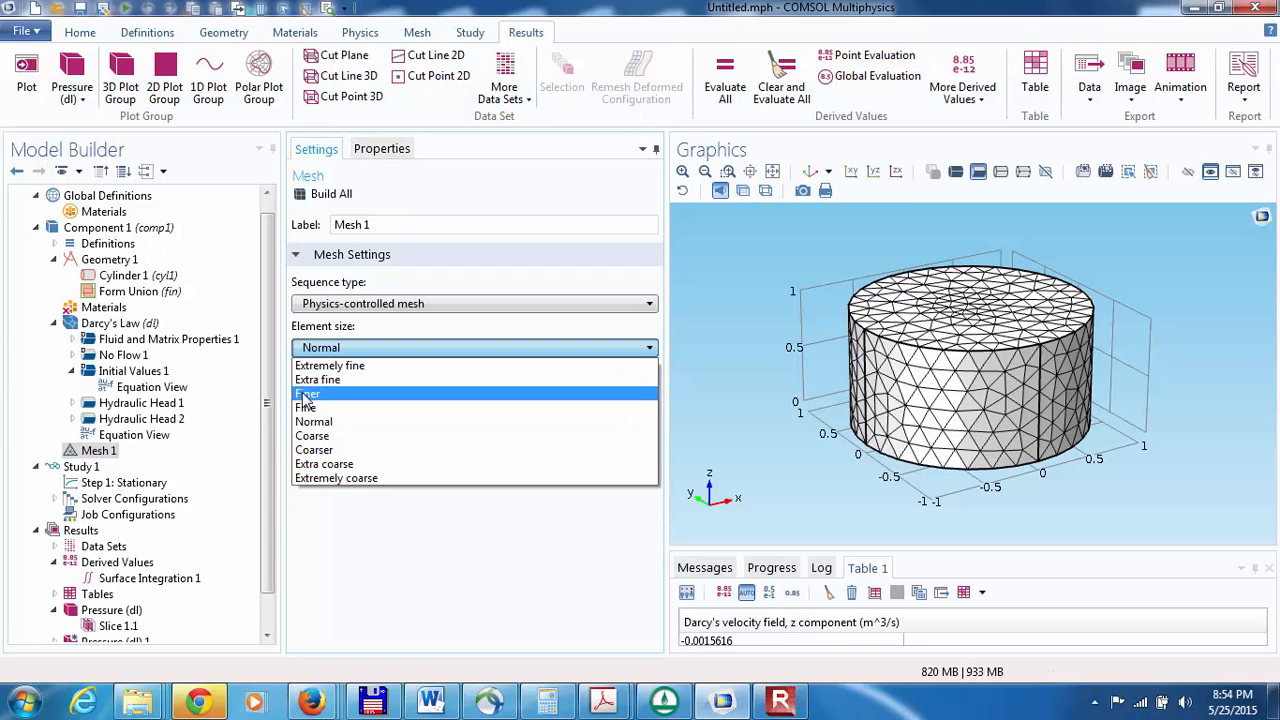
pyautogui.click(306, 382)
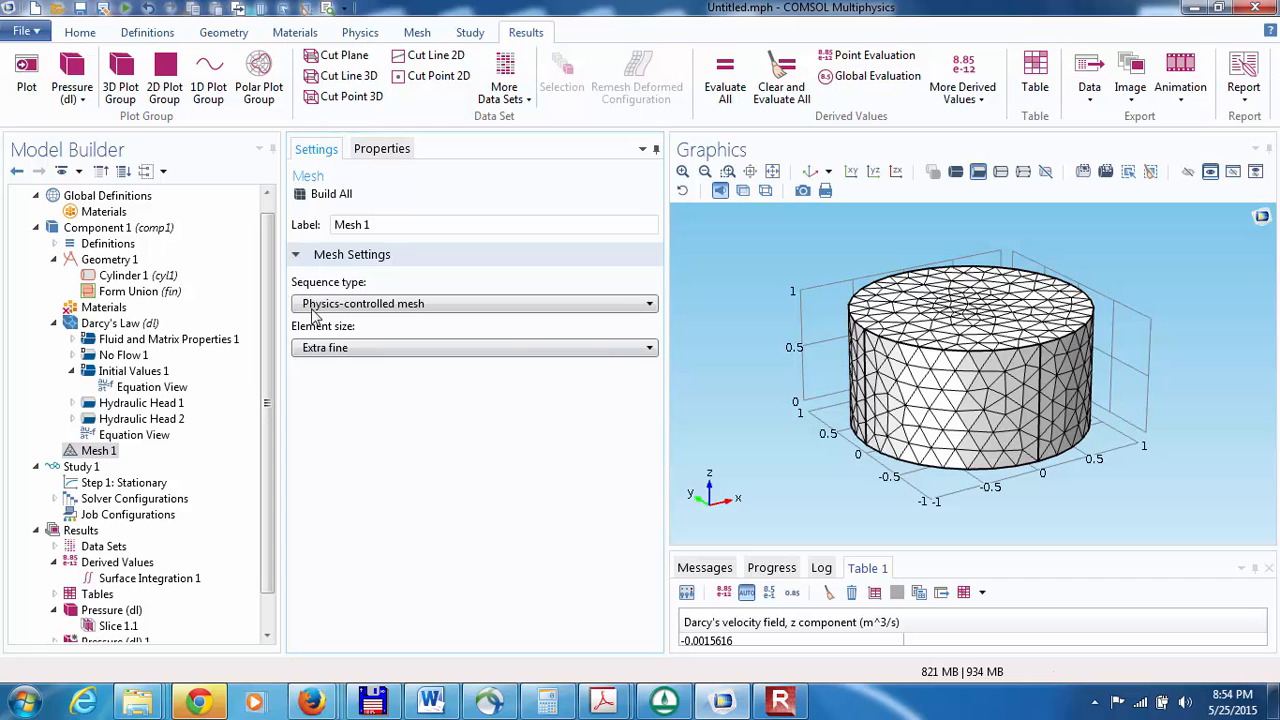
pyautogui.click(302, 196)
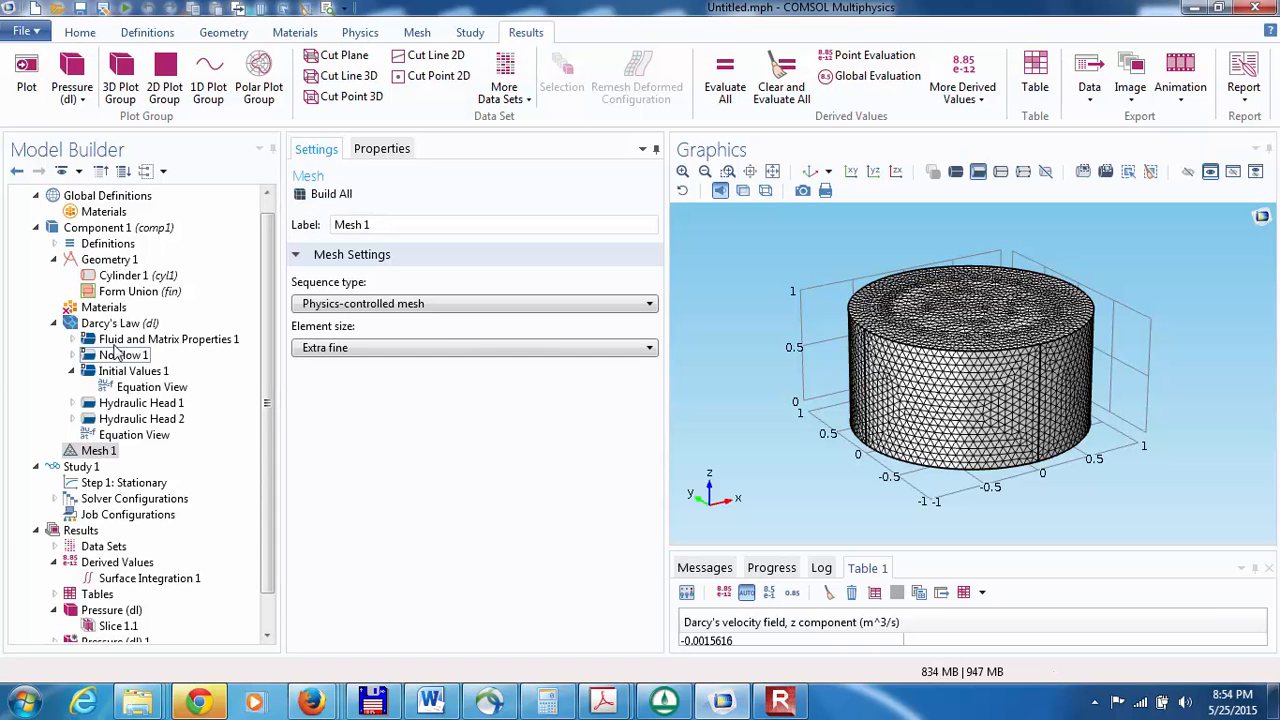
# Step: Recompute Study 1 with the Extra fine mesh and evaluate Surface Integration 1 again
pyautogui.click(78, 467)
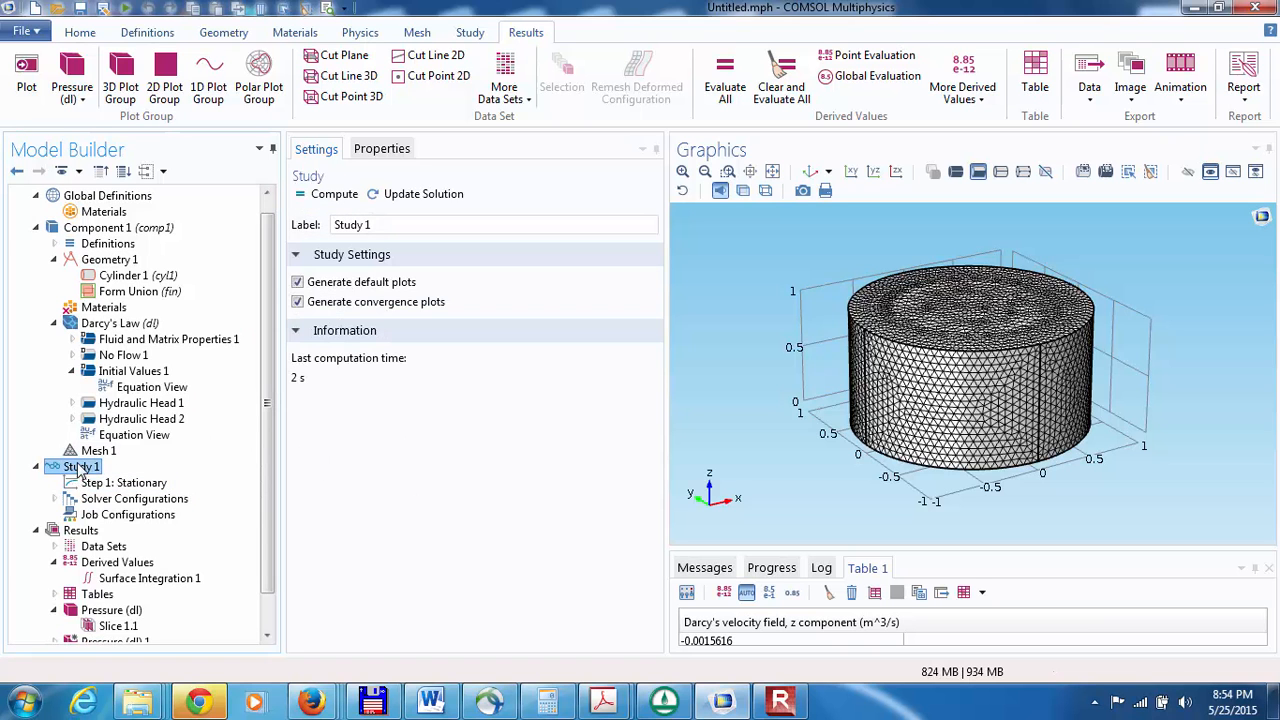
pyautogui.click(316, 196)
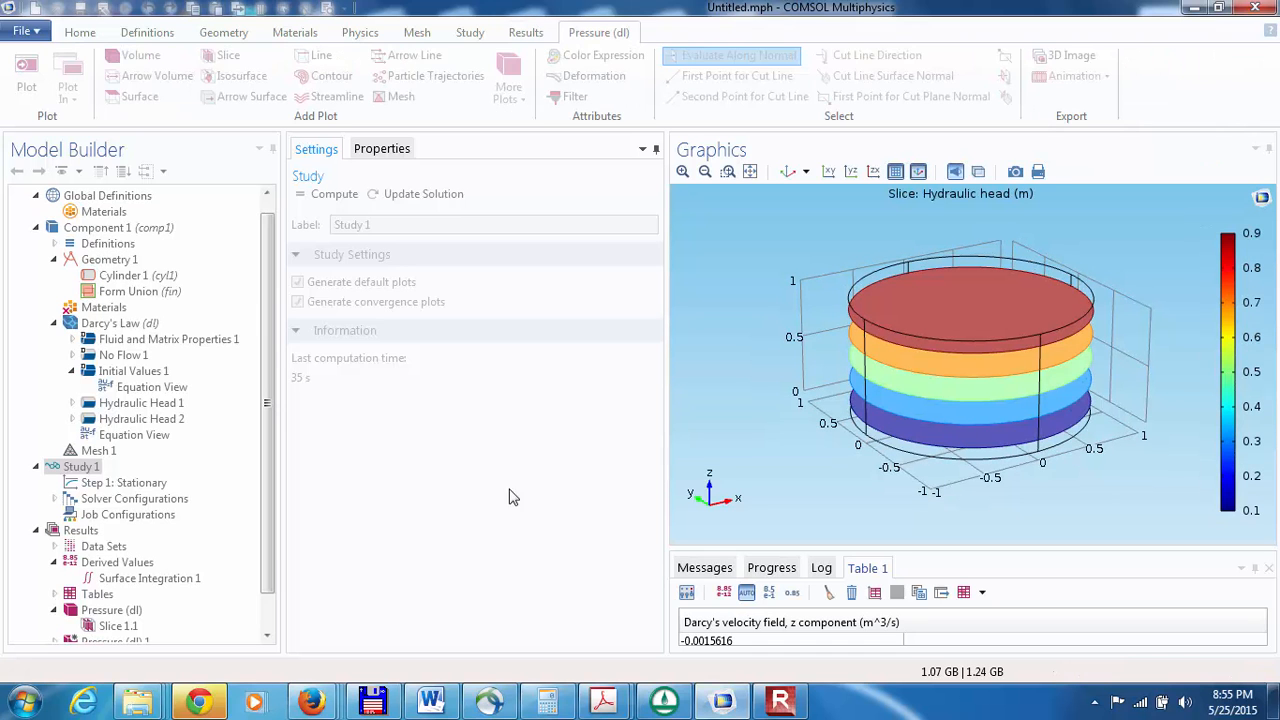
pyautogui.click(140, 580)
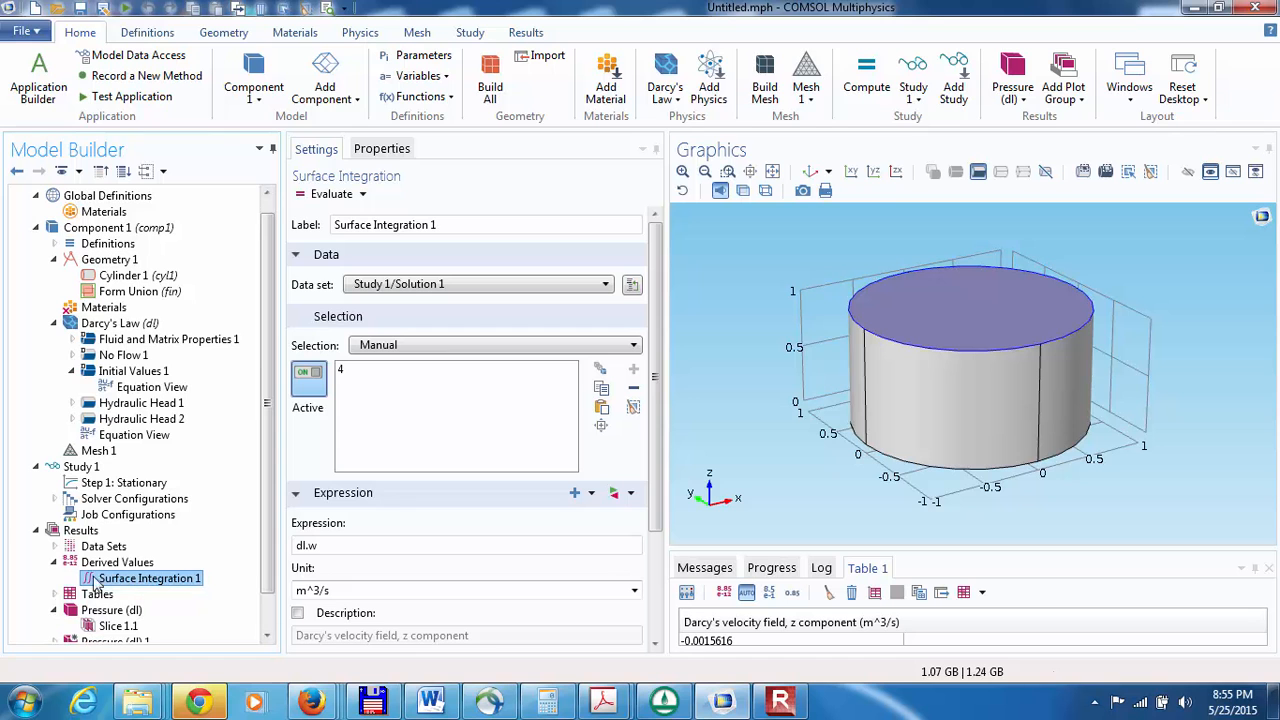
pyautogui.click(315, 194)
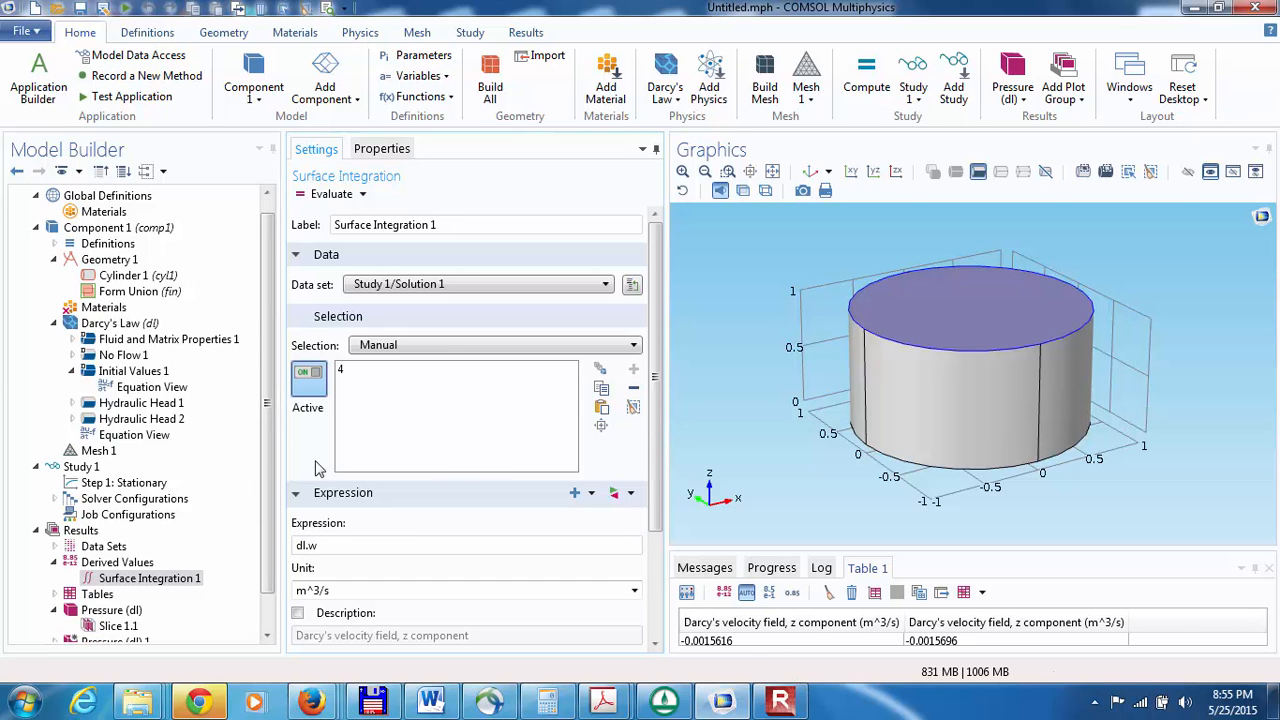
# Step: Return the element size of Mesh 1 to Normal and rebuild the mesh
pyautogui.click(92, 450)
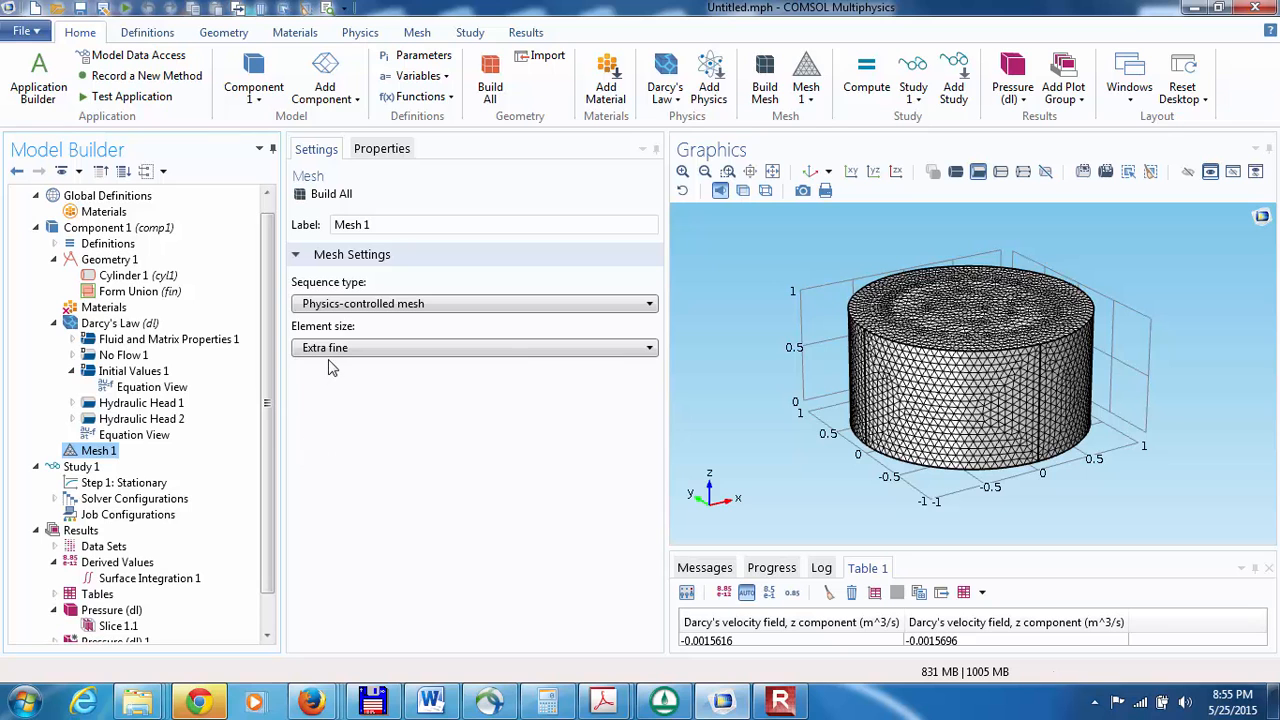
pyautogui.click(330, 348)
pyautogui.click(318, 418)
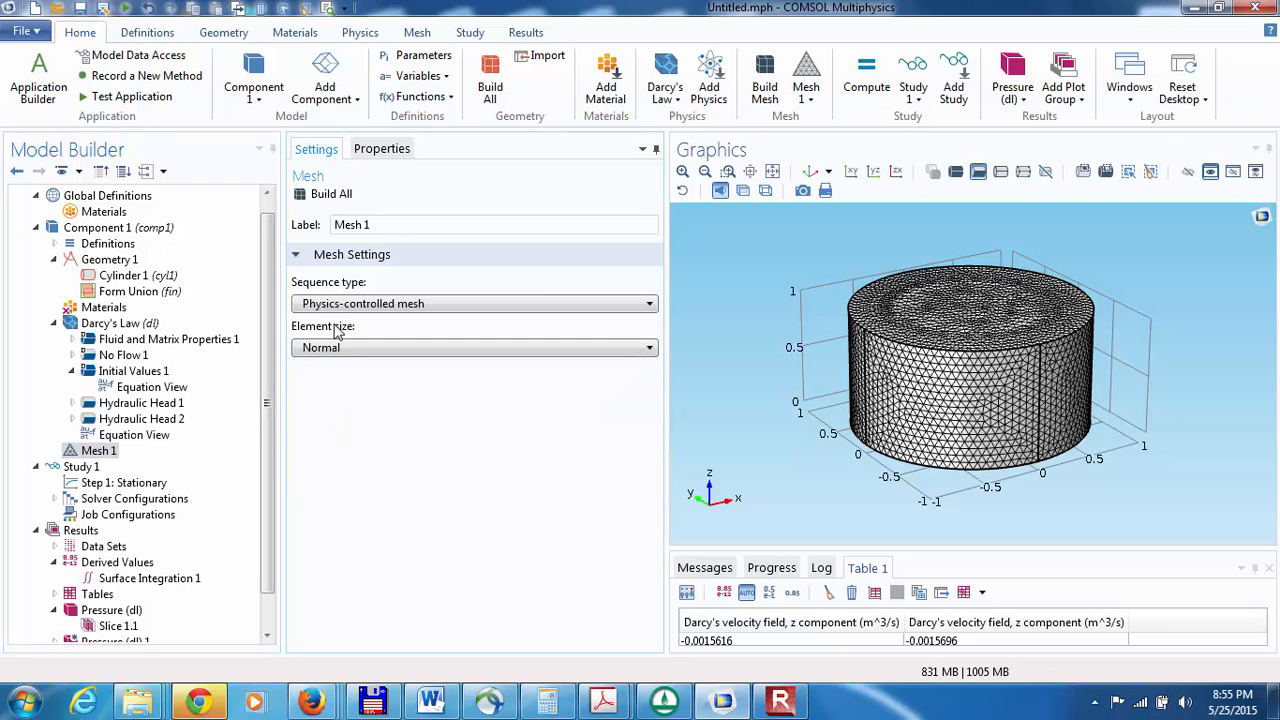
pyautogui.click(312, 195)
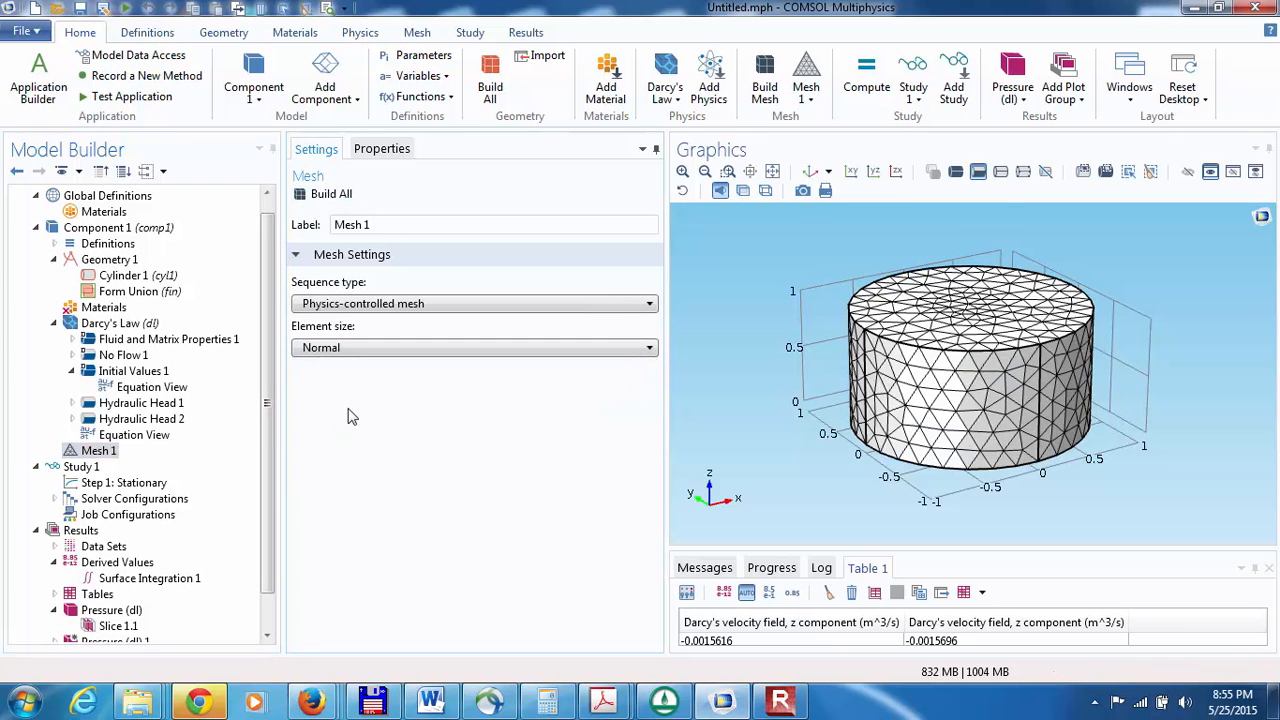
# Step: Set the geometry shape order of Component 1 to Quadratic and recompute the study from its Stationary step
pyautogui.click(110, 228)
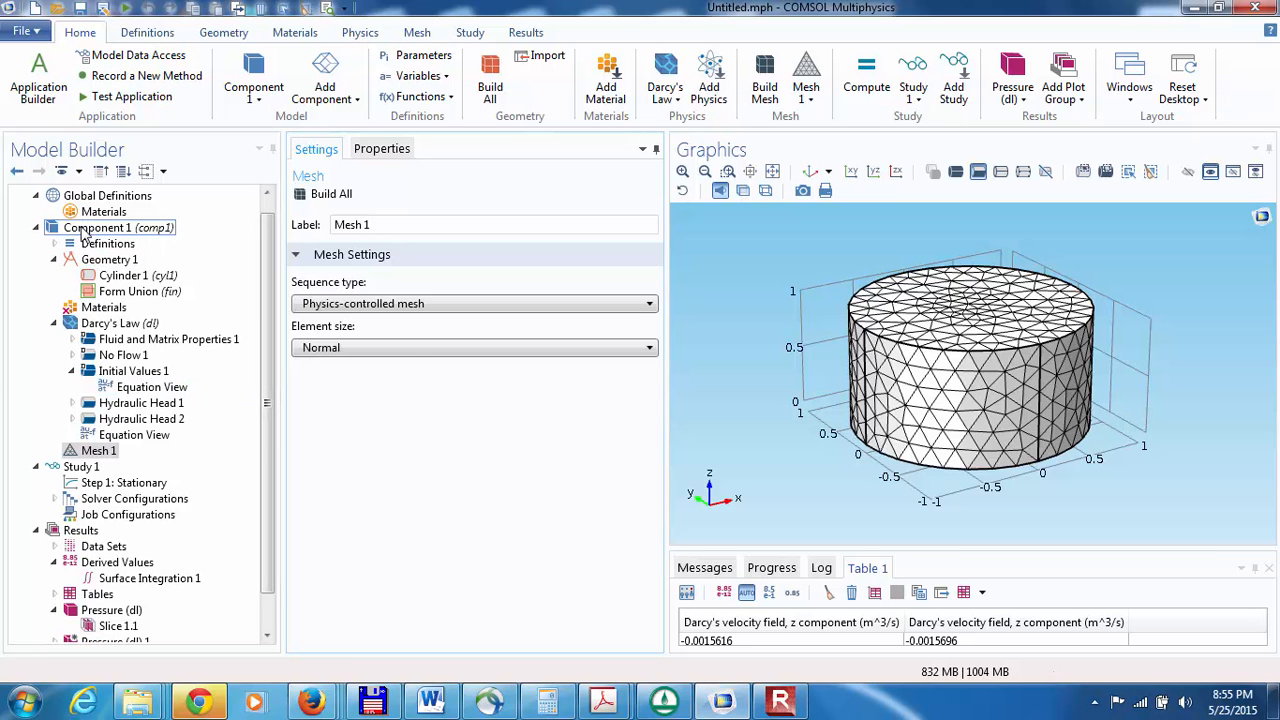
pyautogui.click(350, 414)
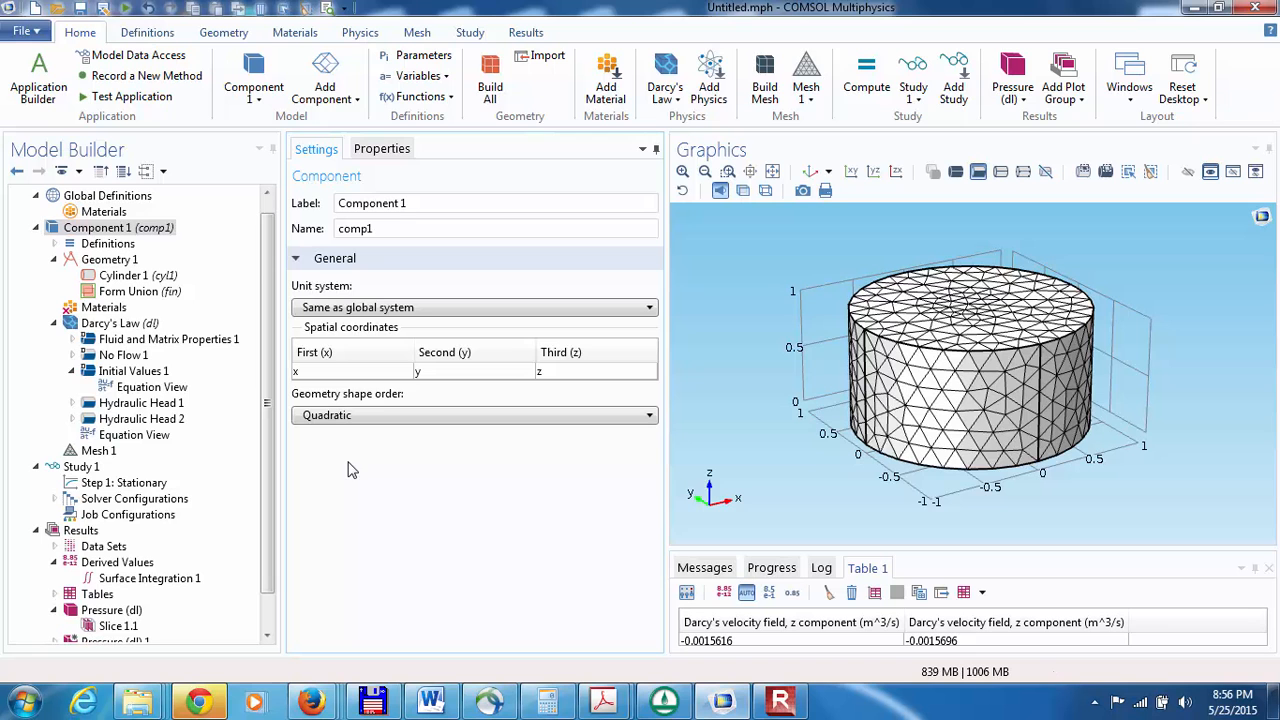
pyautogui.click(90, 485)
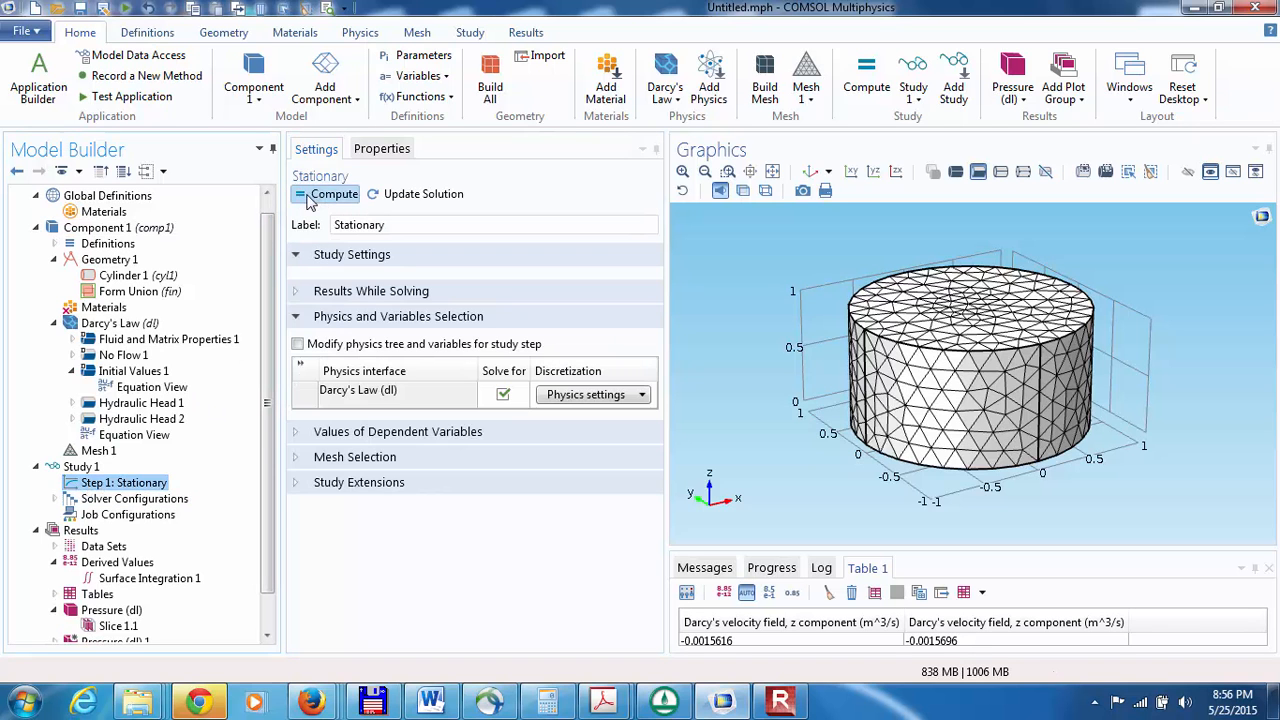
pyautogui.click(328, 194)
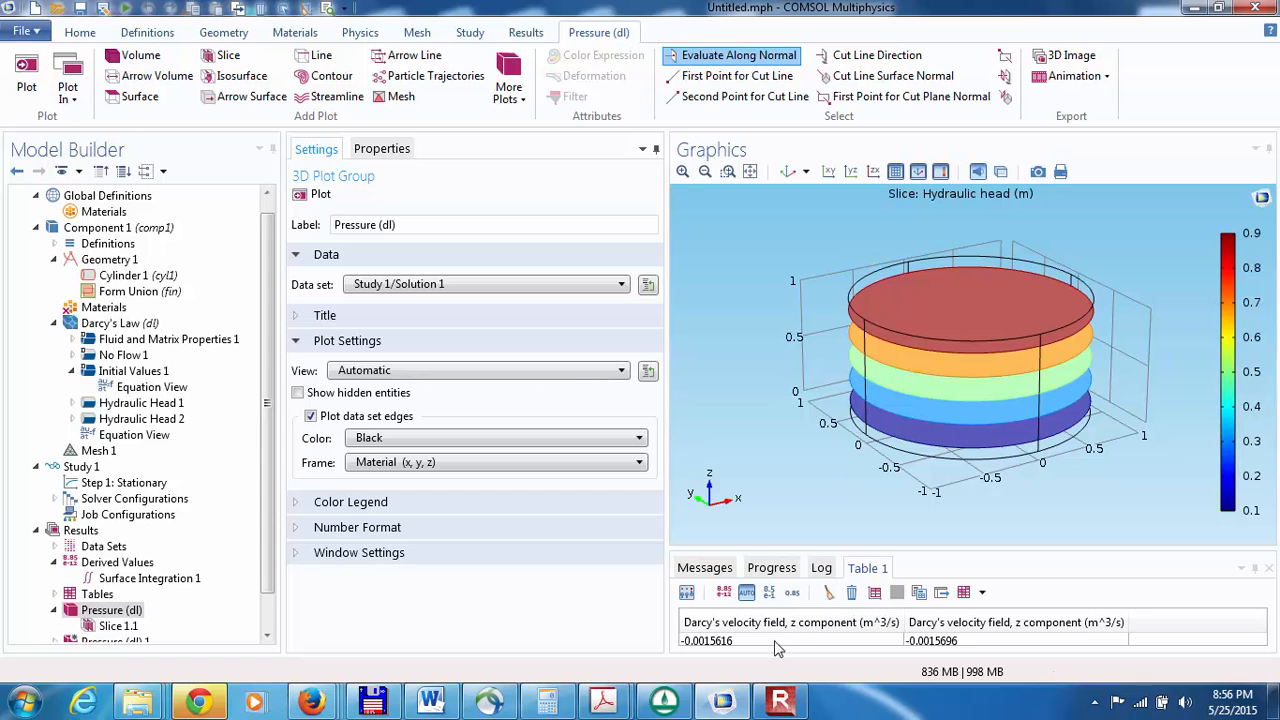
# Step: Clear the results in Table 1 and evaluate Surface Integration 1 for the quadratic geometry
pyautogui.click(828, 594)
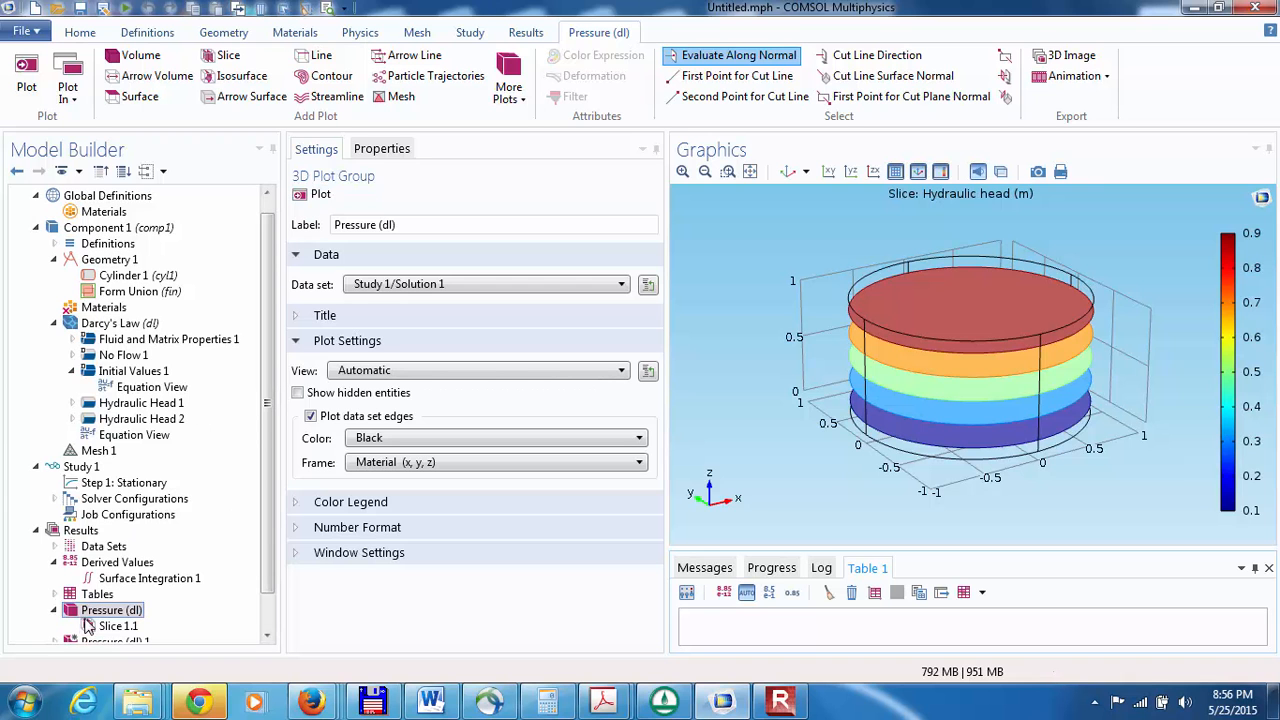
pyautogui.click(100, 580)
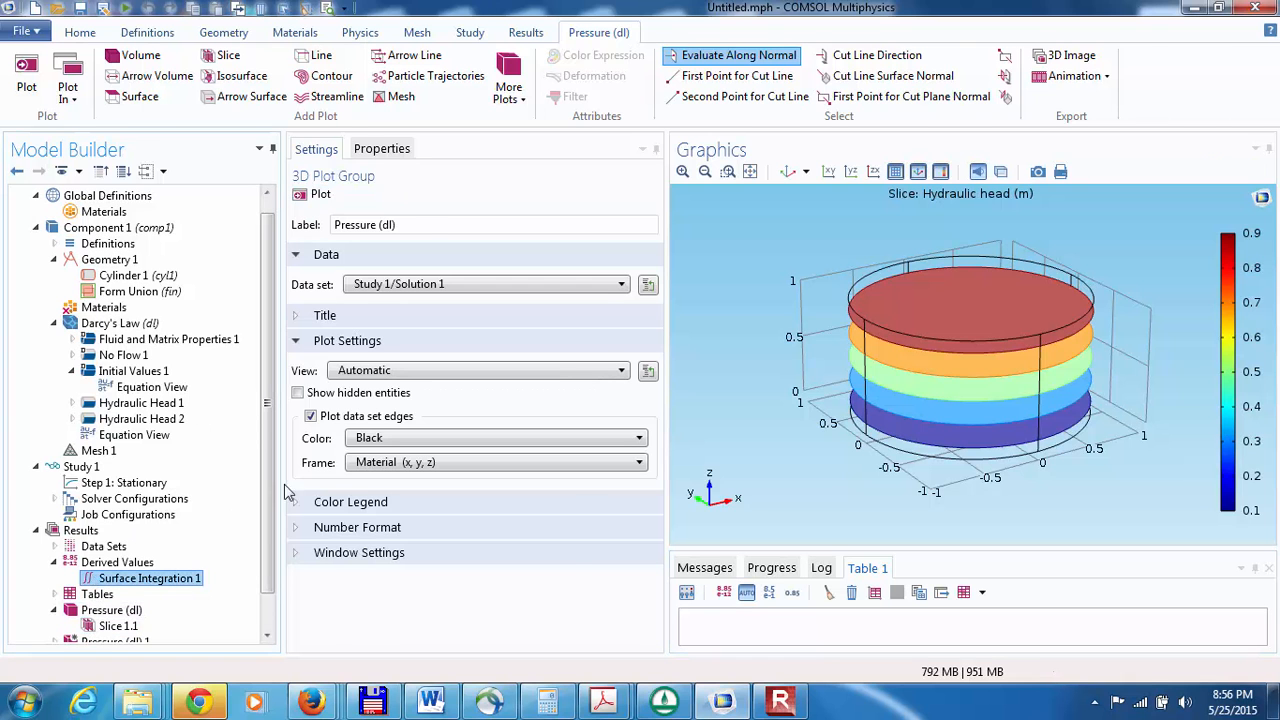
pyautogui.click(331, 193)
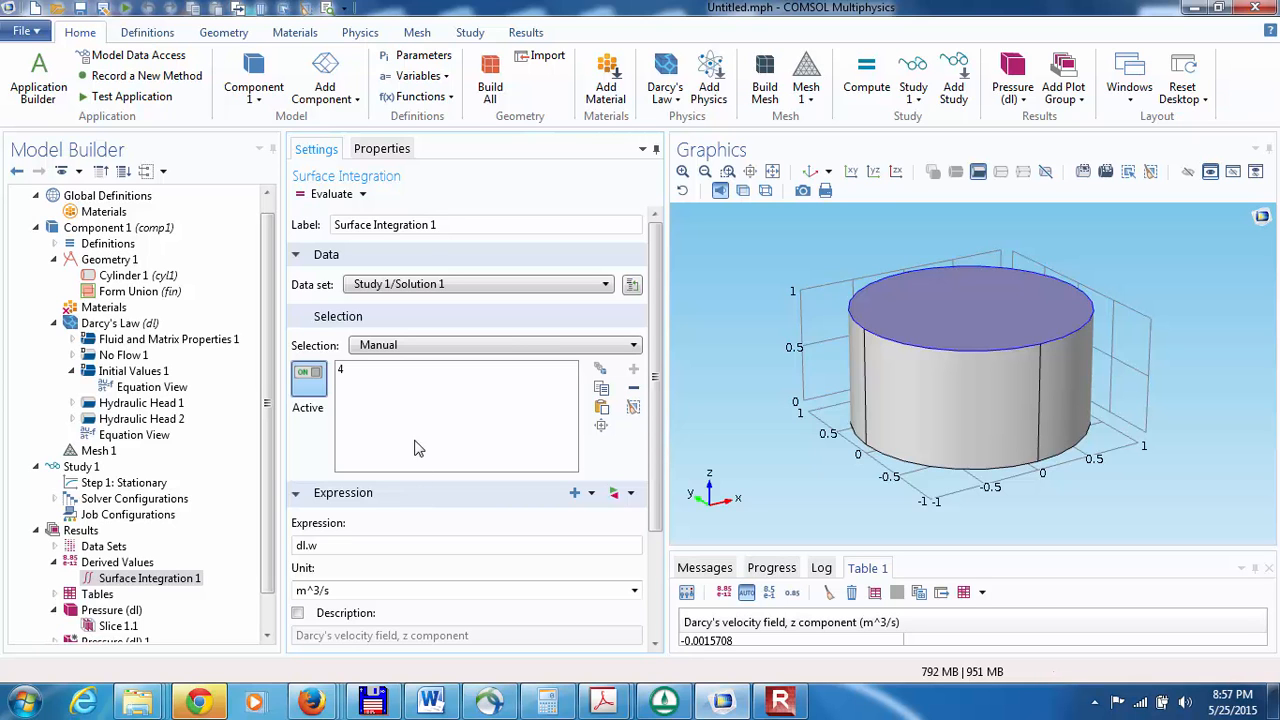
# Step: Change the geometry shape order of Component 1 to Cubic
pyautogui.click(100, 228)
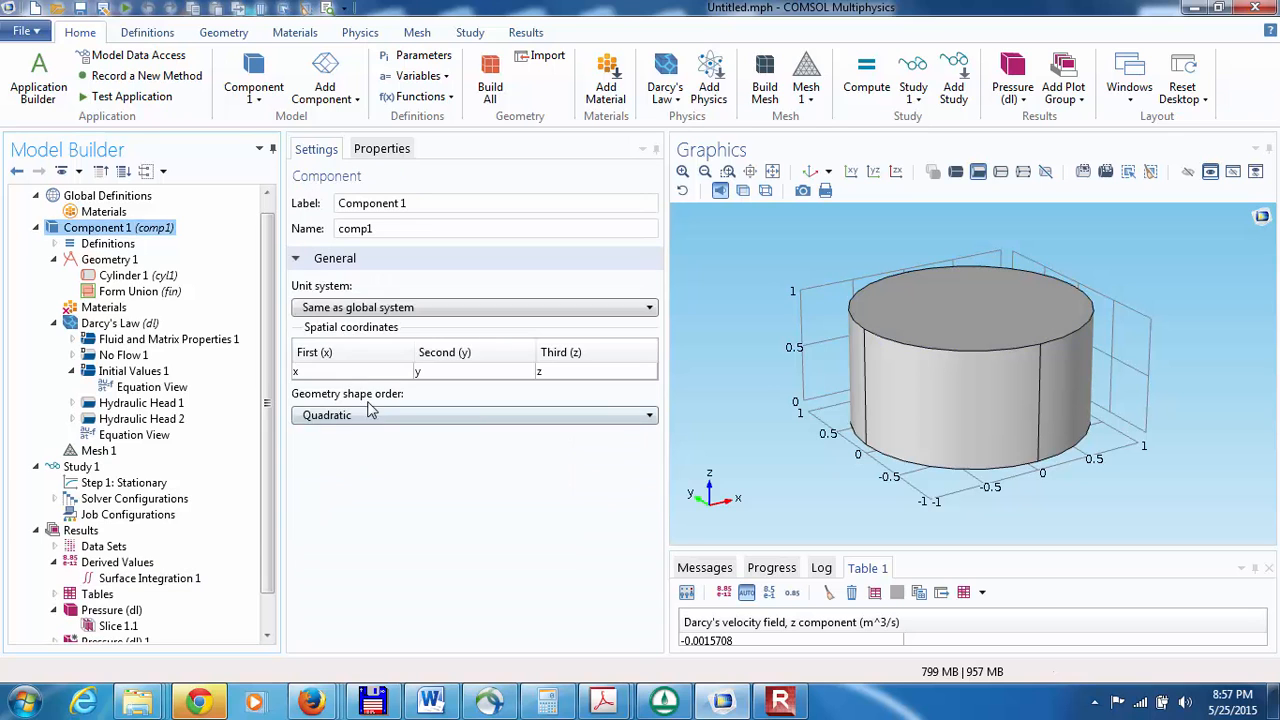
pyautogui.click(345, 415)
pyautogui.click(320, 472)
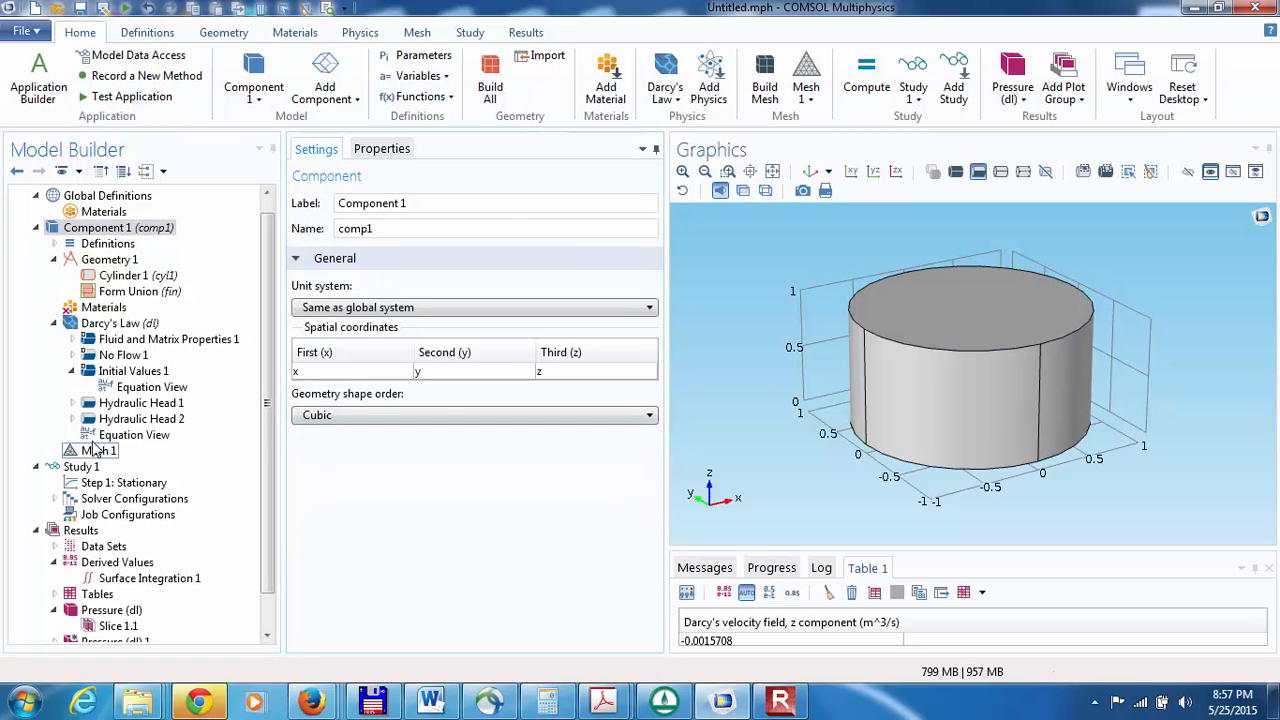
# Step: Recompute the Stationary study with the cubic geometry and evaluate Surface Integration 1 once more
pyautogui.click(122, 483)
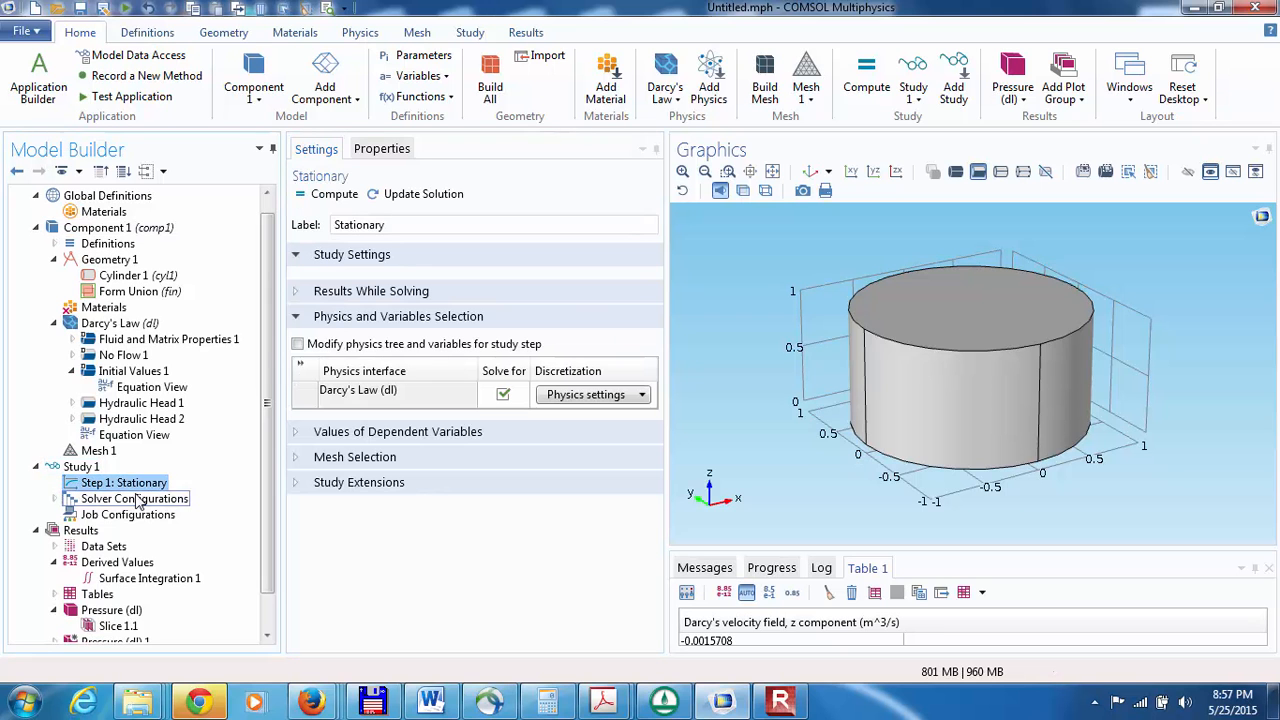
pyautogui.click(330, 194)
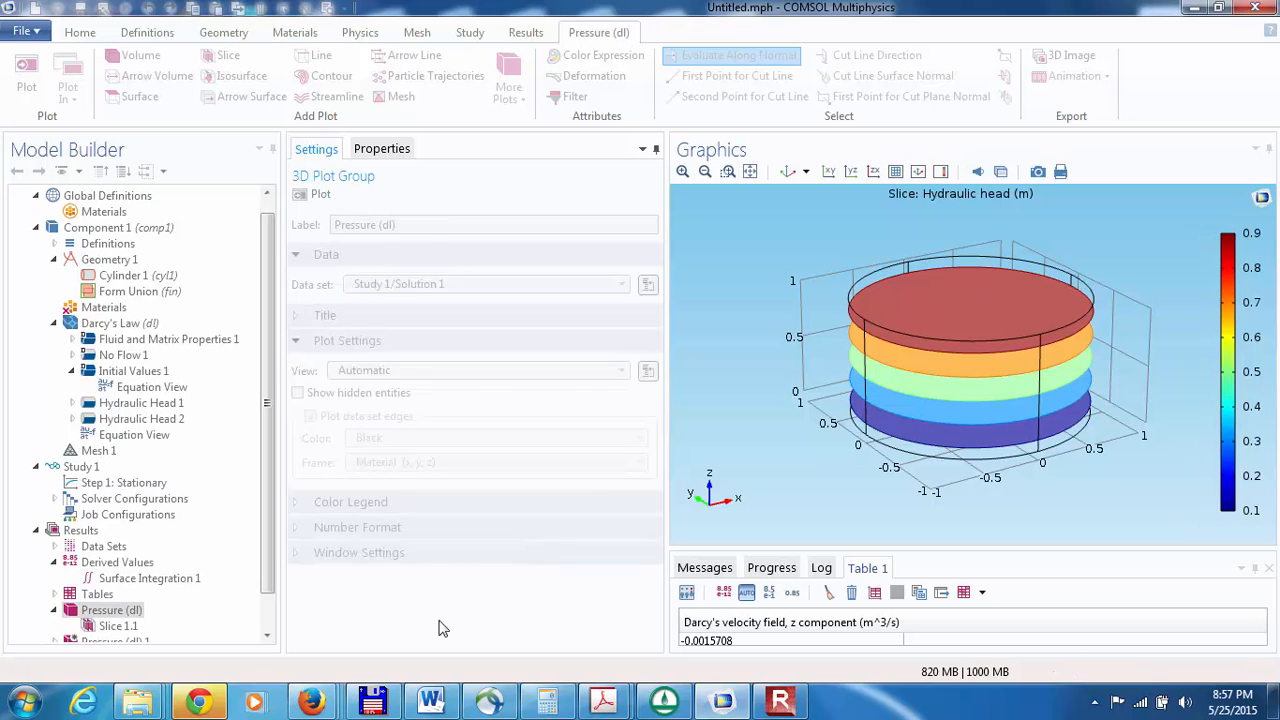
pyautogui.click(107, 580)
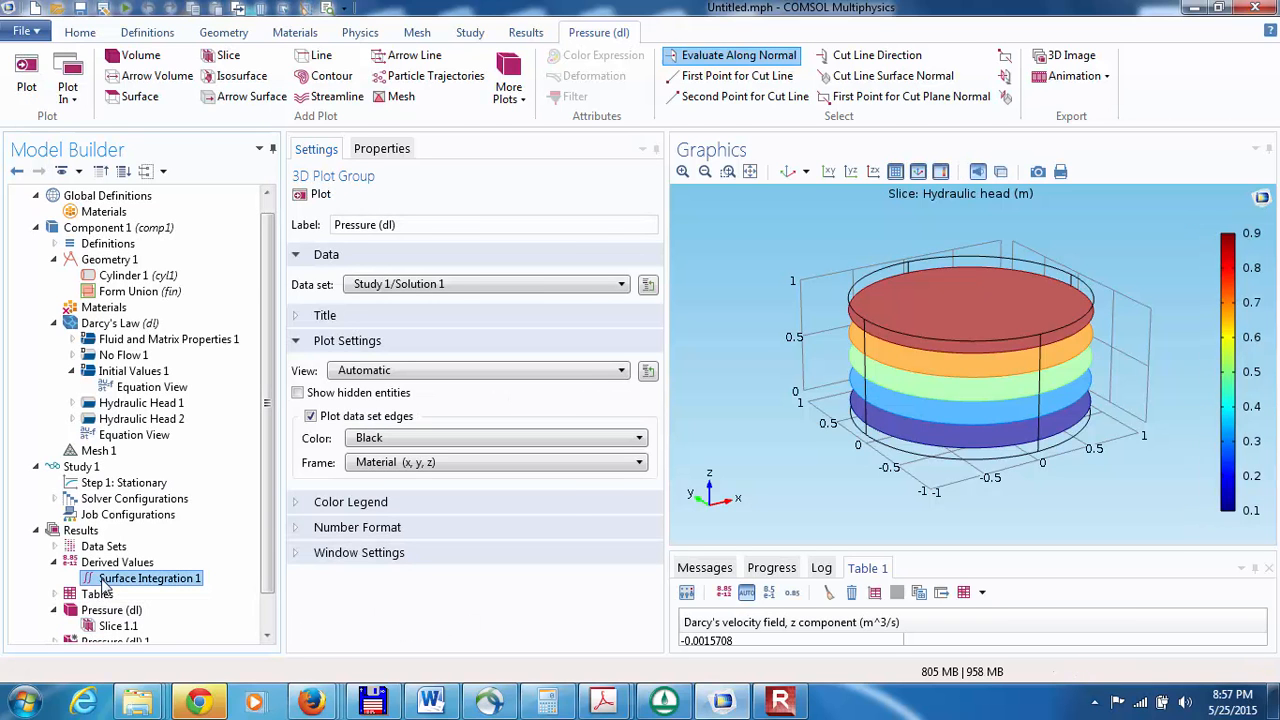
pyautogui.click(318, 194)
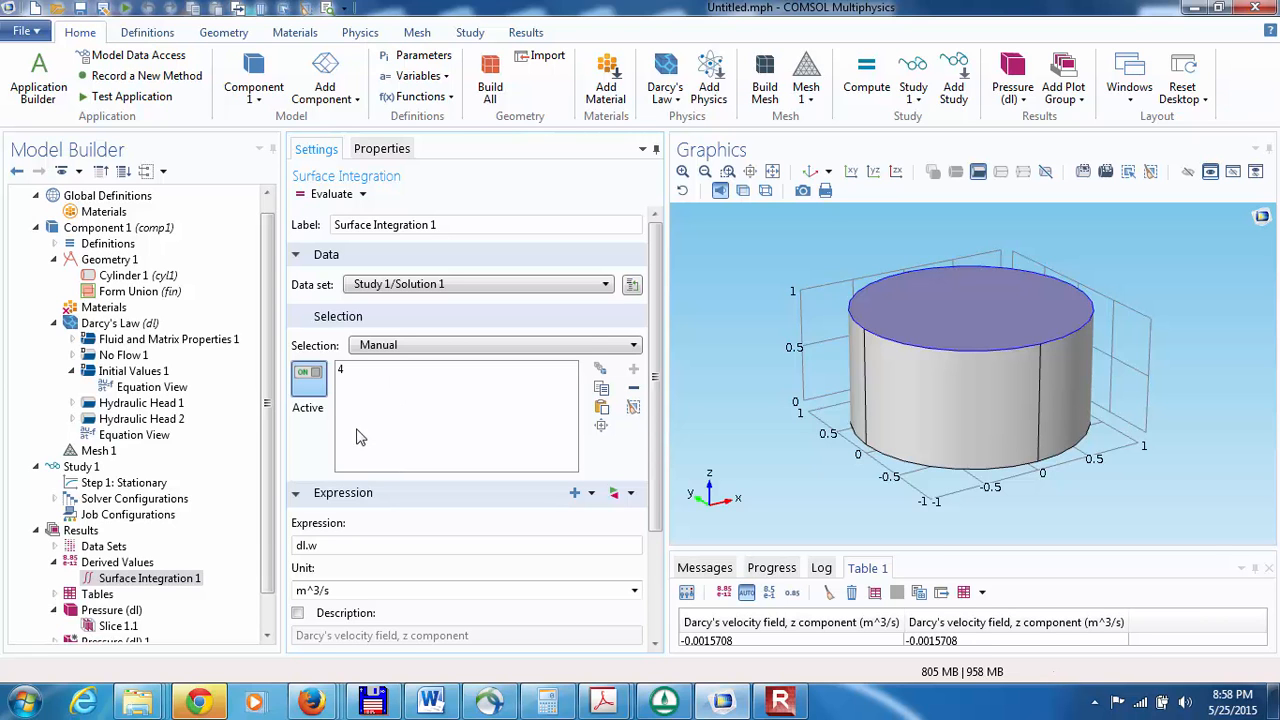
# Step: Expand Hydraulic Head 1 under Darcy's Law and open its settings
pyautogui.click(267, 637)
pyautogui.click(267, 637)
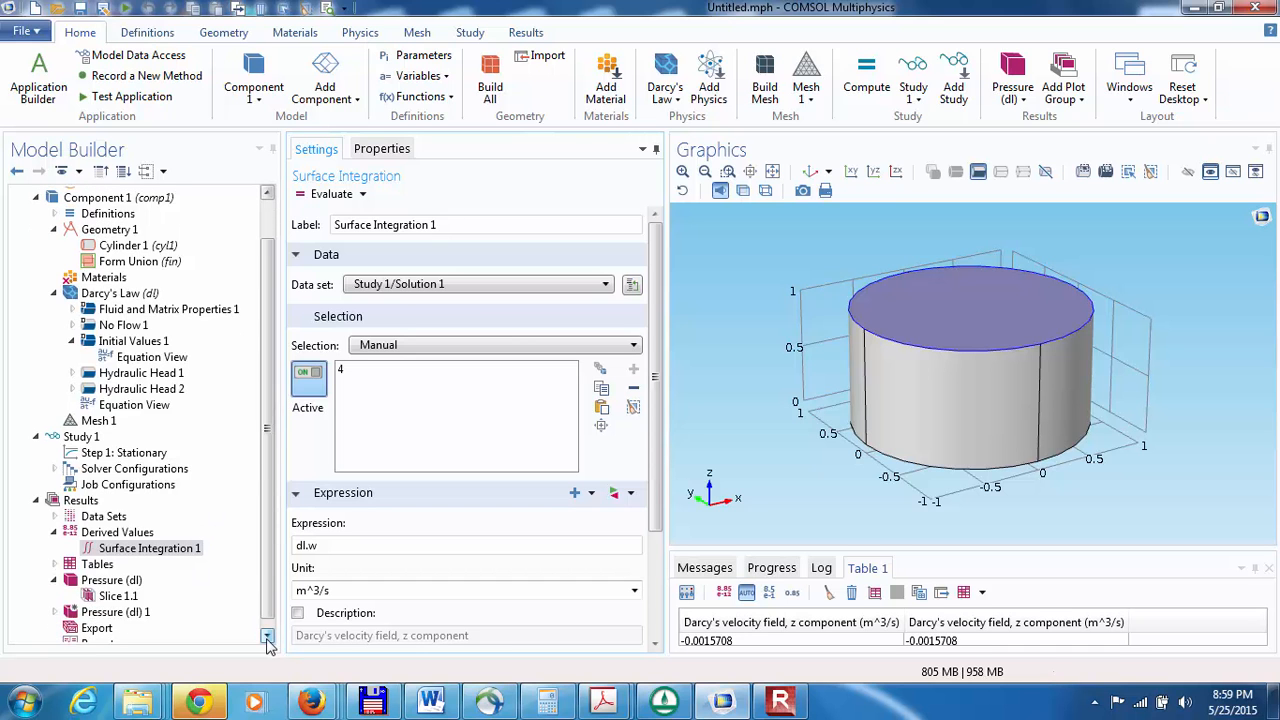
pyautogui.click(267, 637)
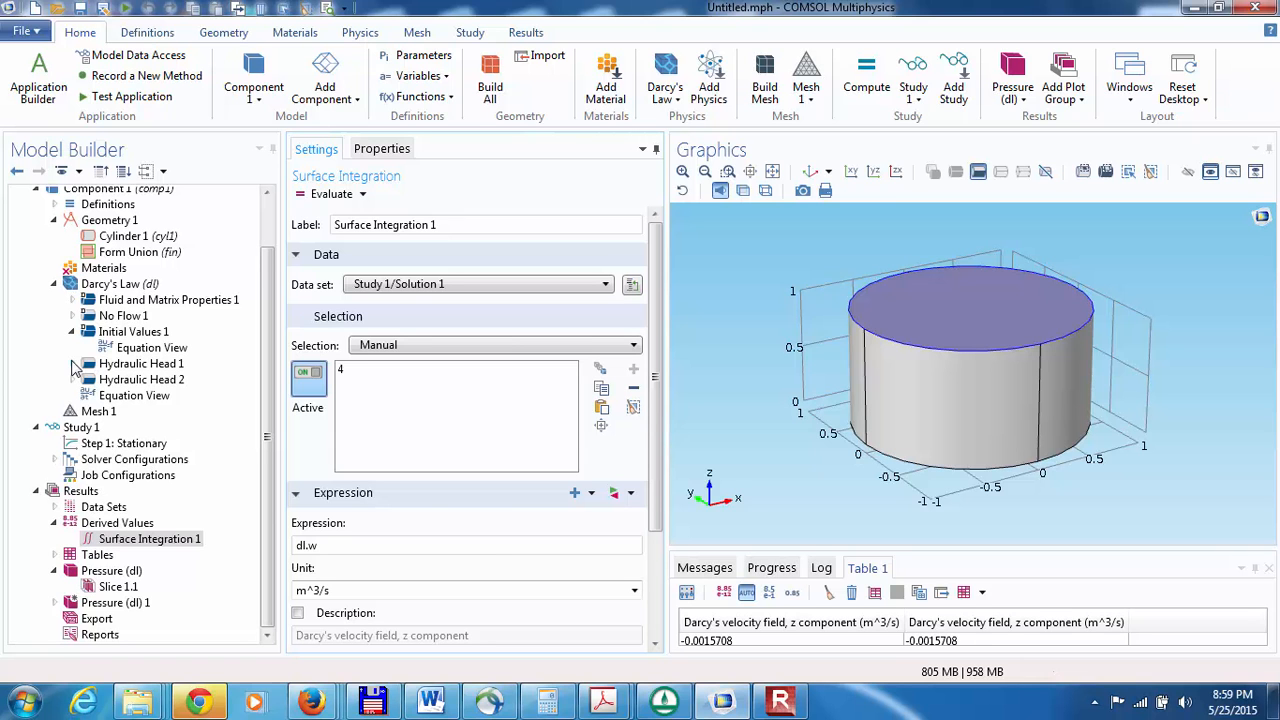
pyautogui.click(72, 364)
pyautogui.click(127, 352)
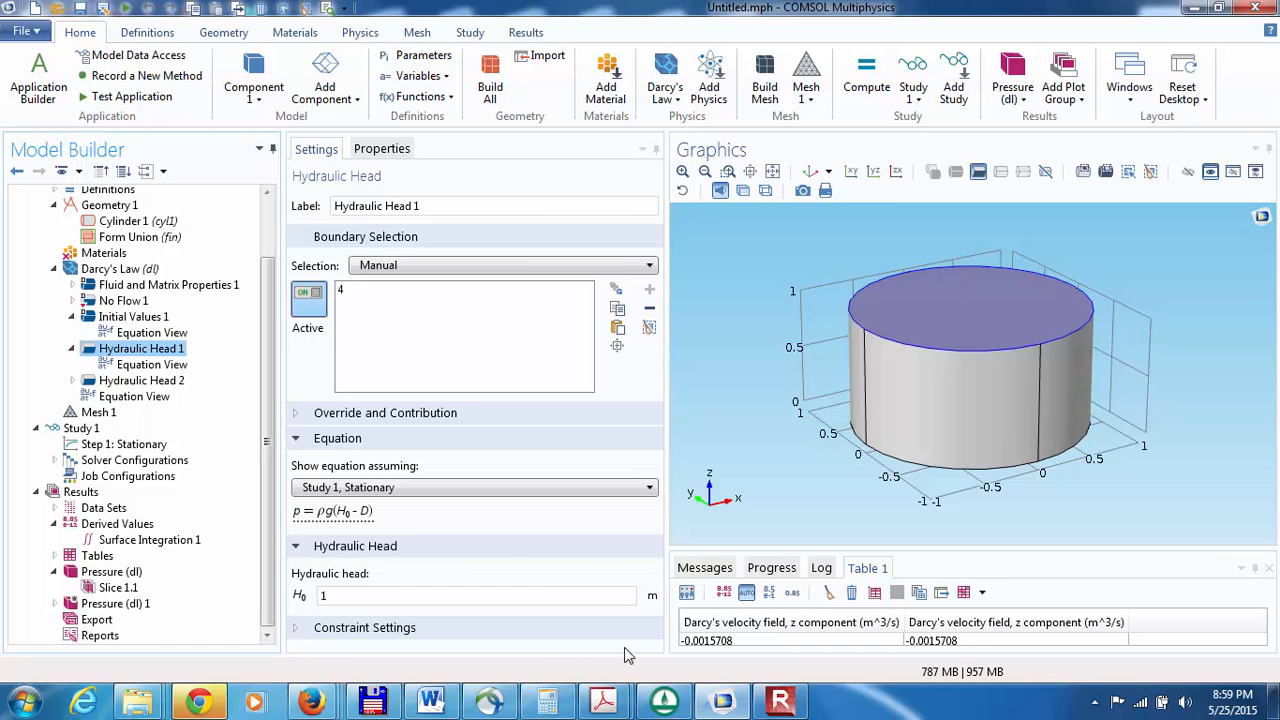
# Step: Enable weak constraints in the constraint settings of Hydraulic Head 1, keeping reaction terms applied on individual dependent variables
pyautogui.click(296, 628)
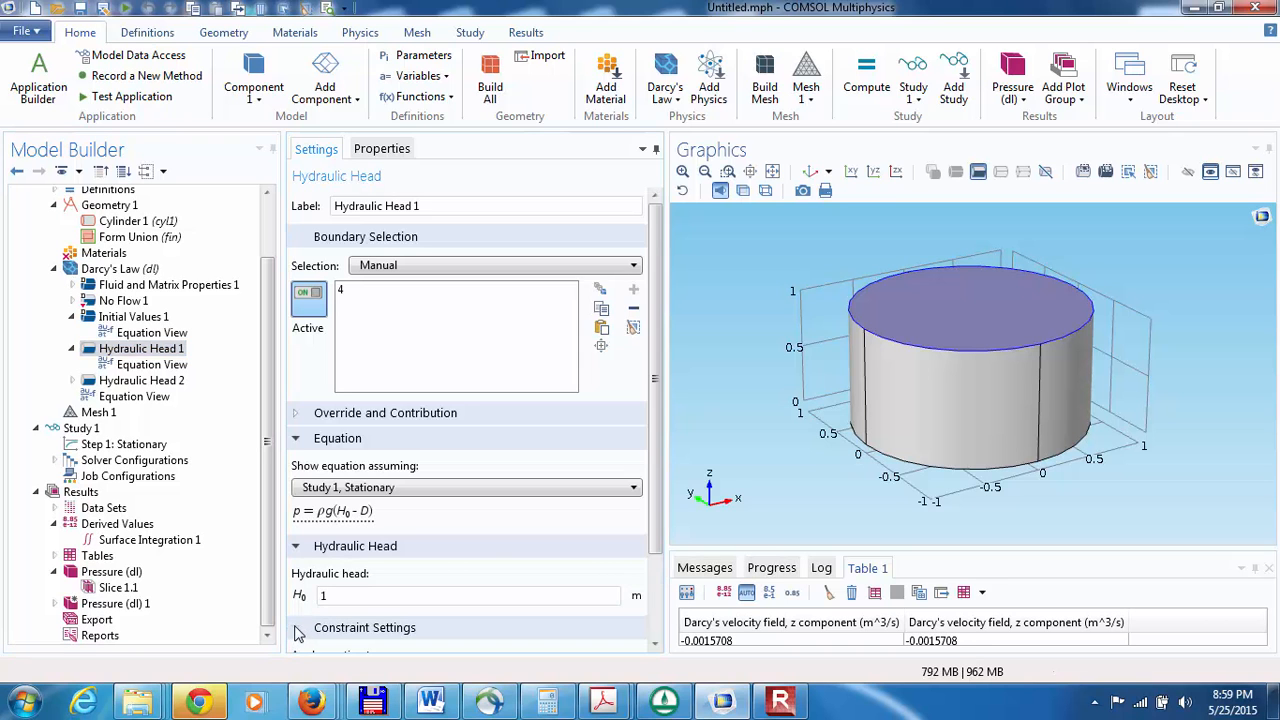
pyautogui.click(656, 646)
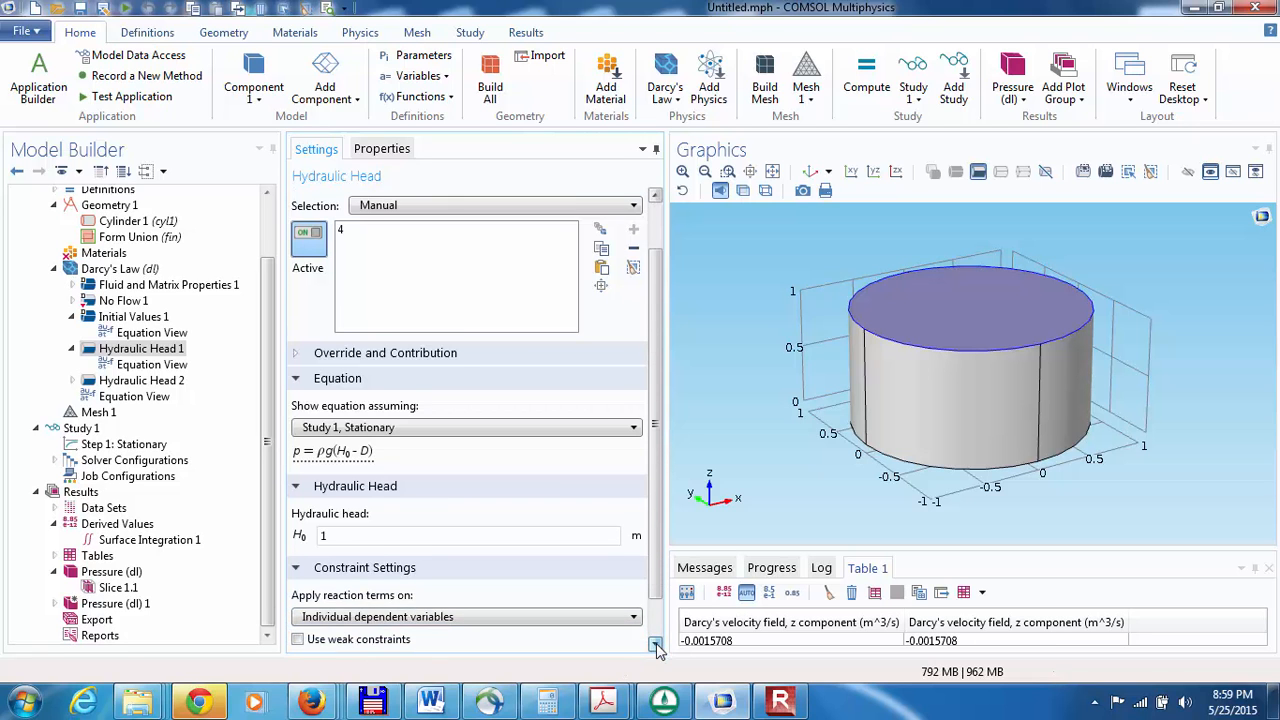
pyautogui.click(514, 570)
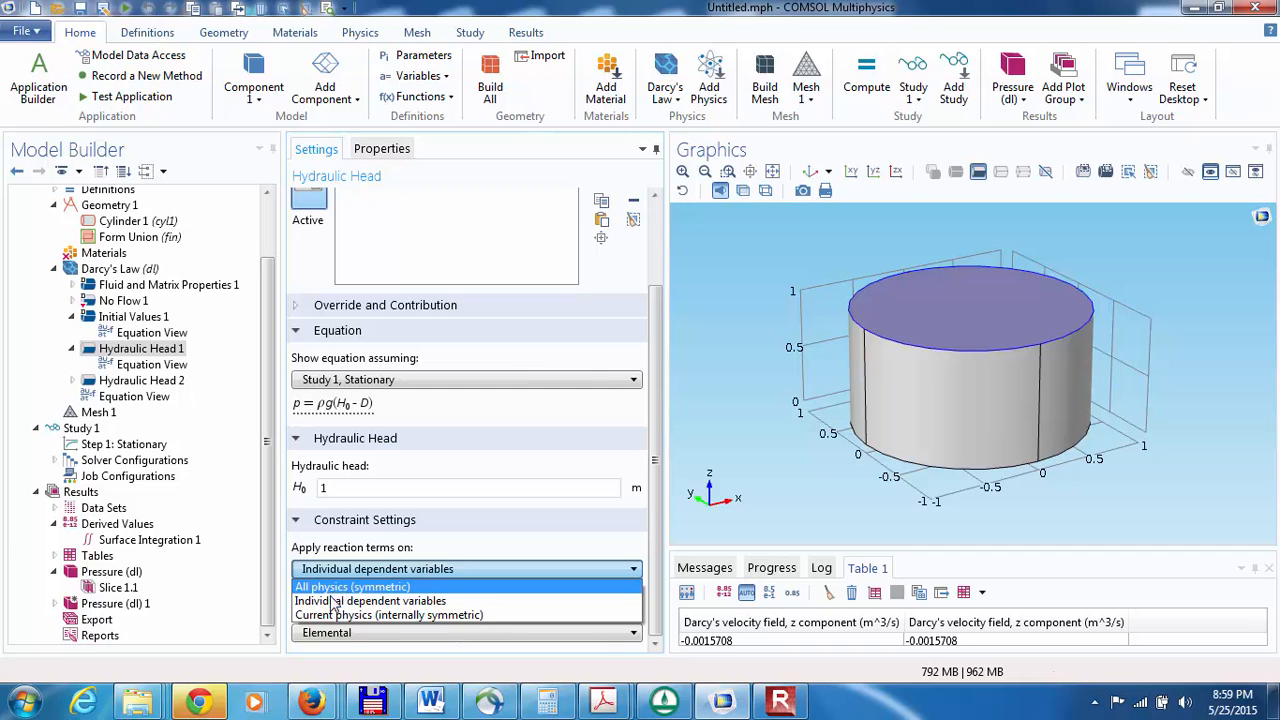
pyautogui.click(326, 604)
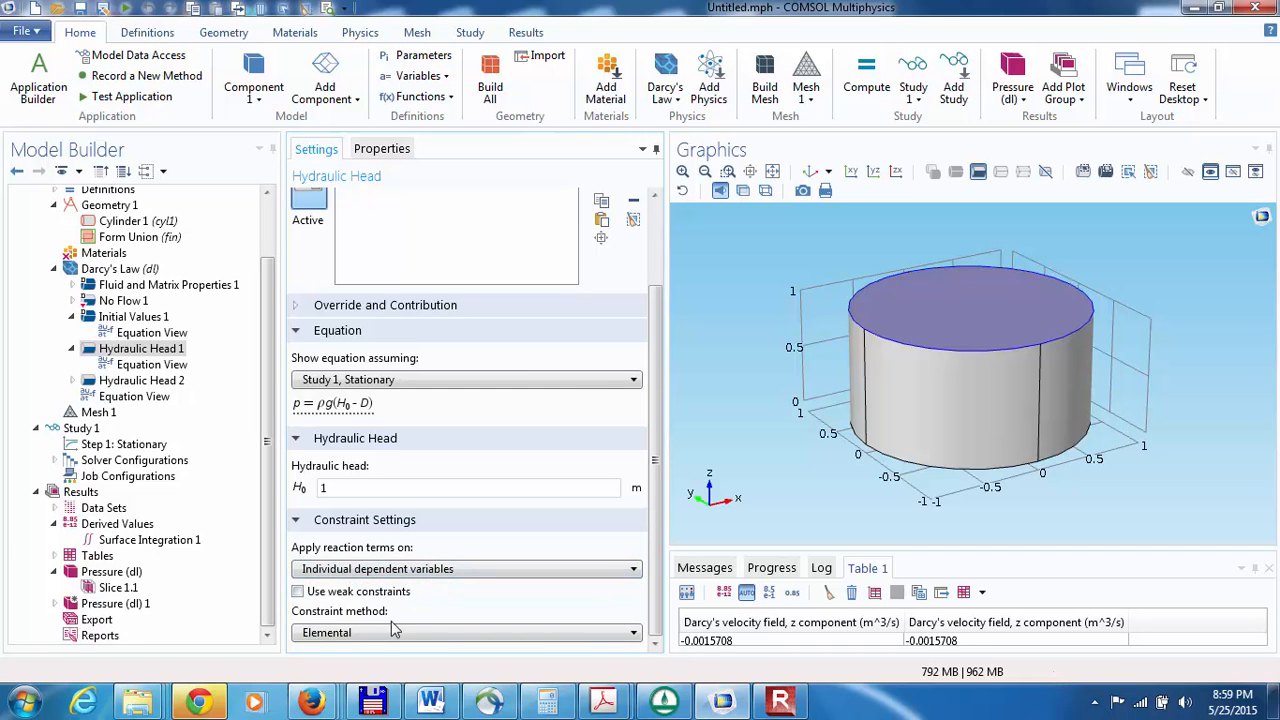
pyautogui.click(297, 592)
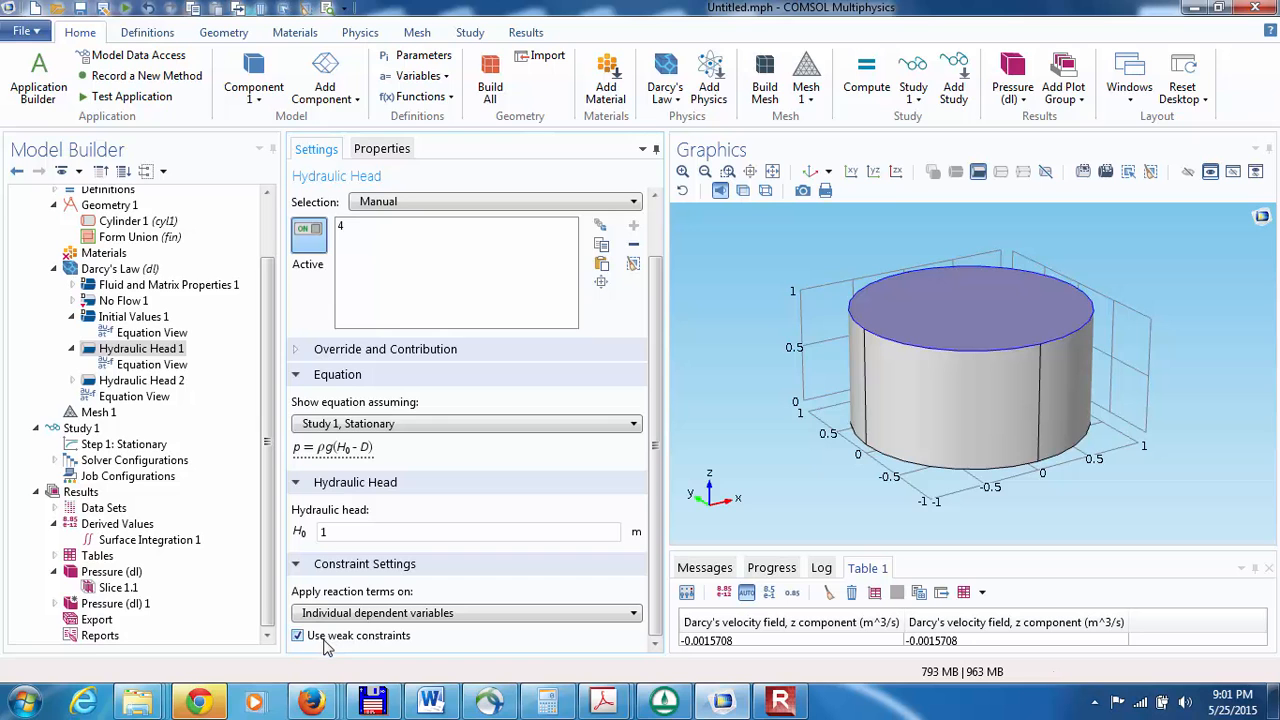
# Step: Enable weak constraints in the constraint settings of Hydraulic Head 2
pyautogui.click(120, 381)
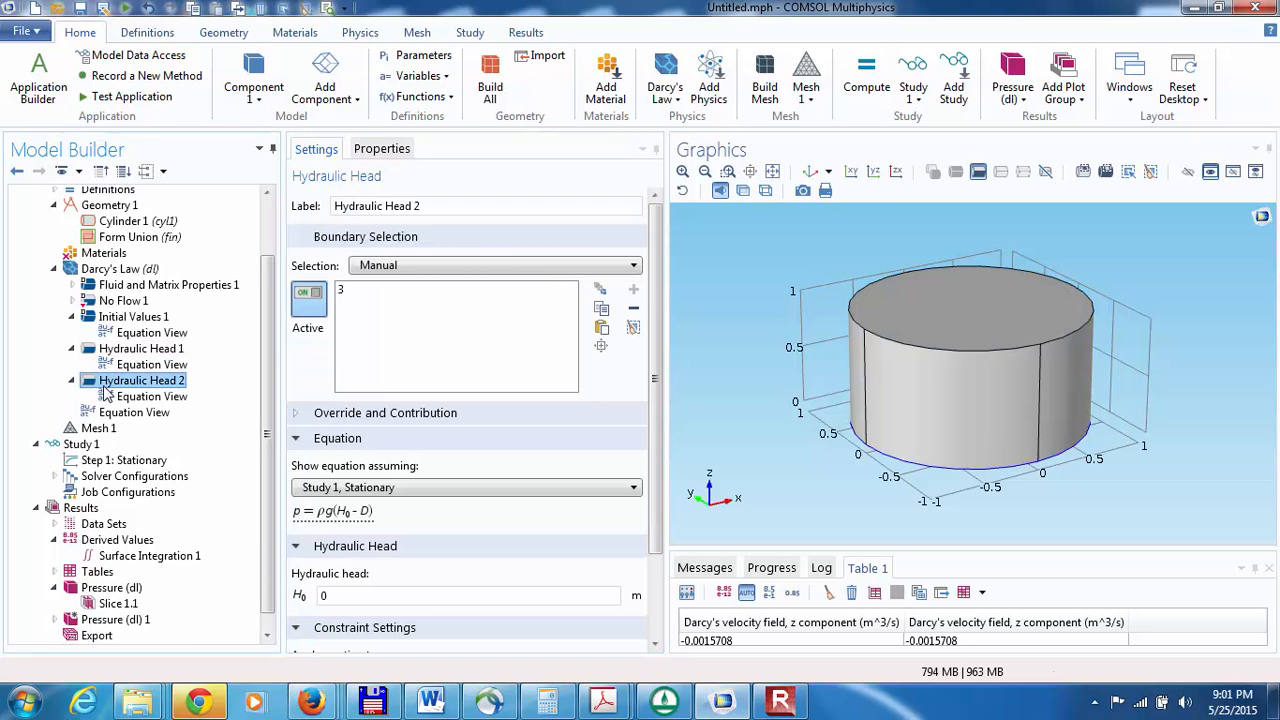
pyautogui.click(655, 645)
pyautogui.click(655, 645)
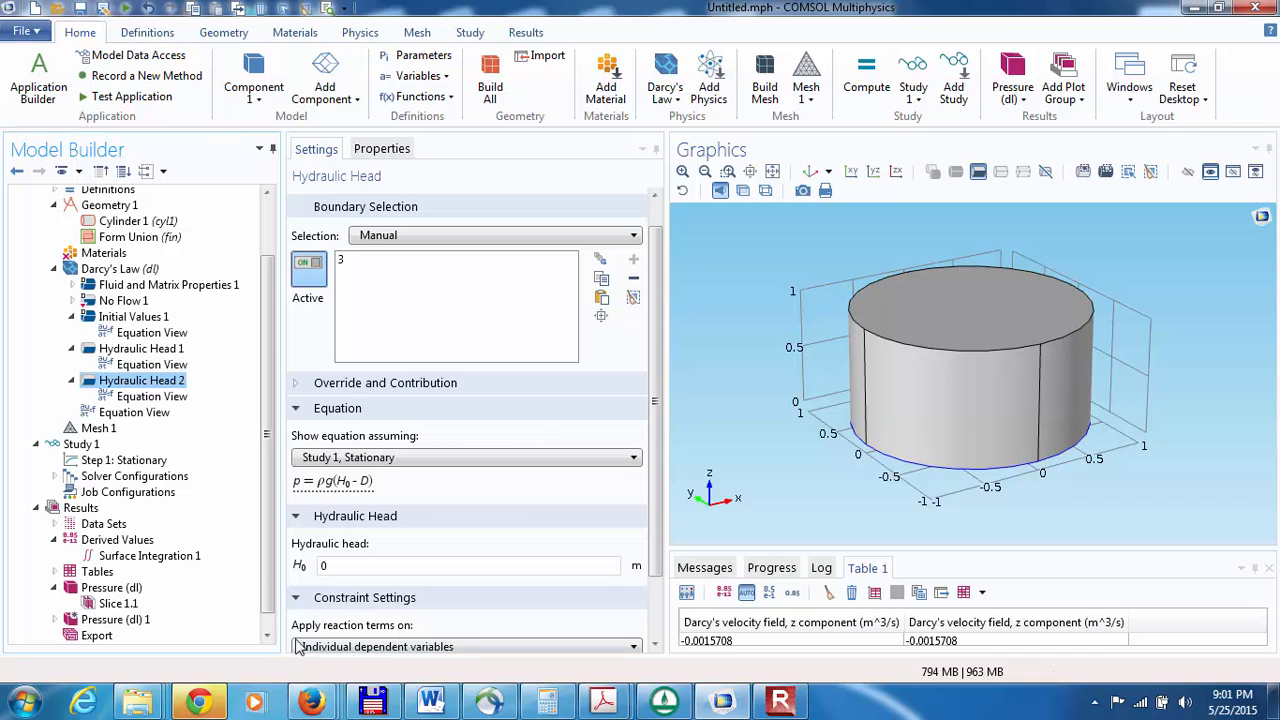
pyautogui.click(655, 645)
pyautogui.scroll(-3, 655, 645)
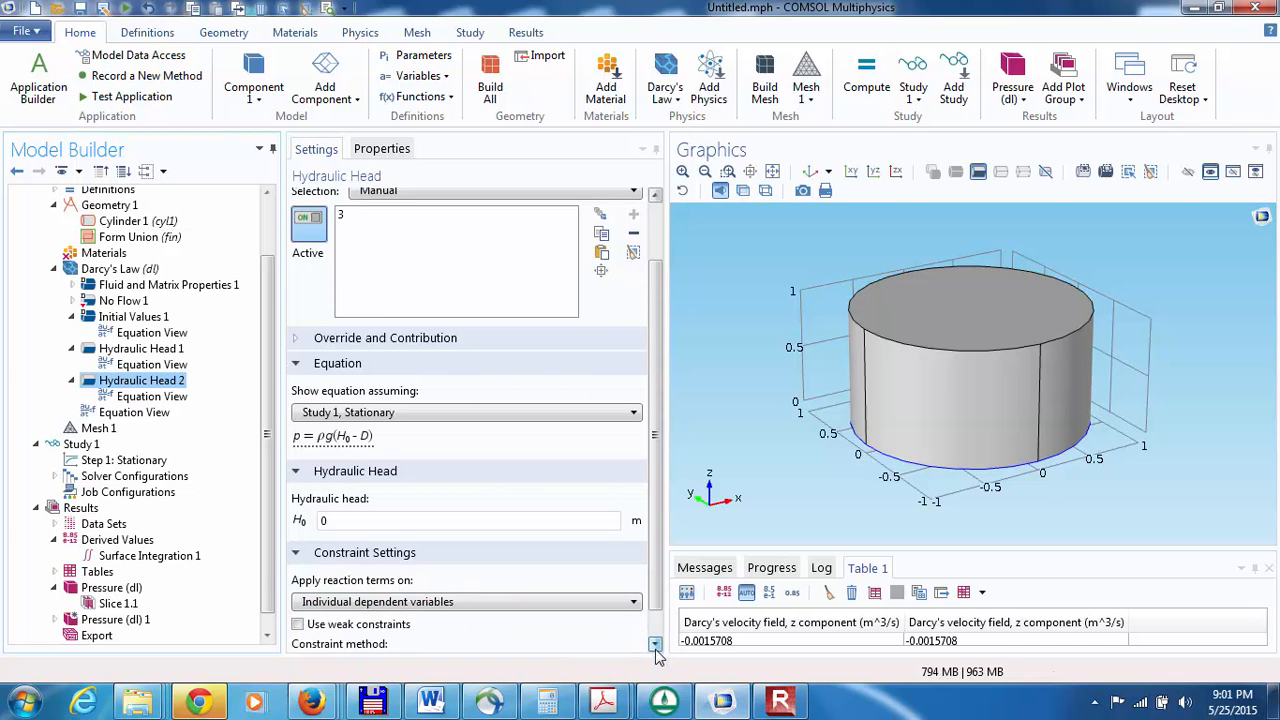
pyautogui.click(297, 607)
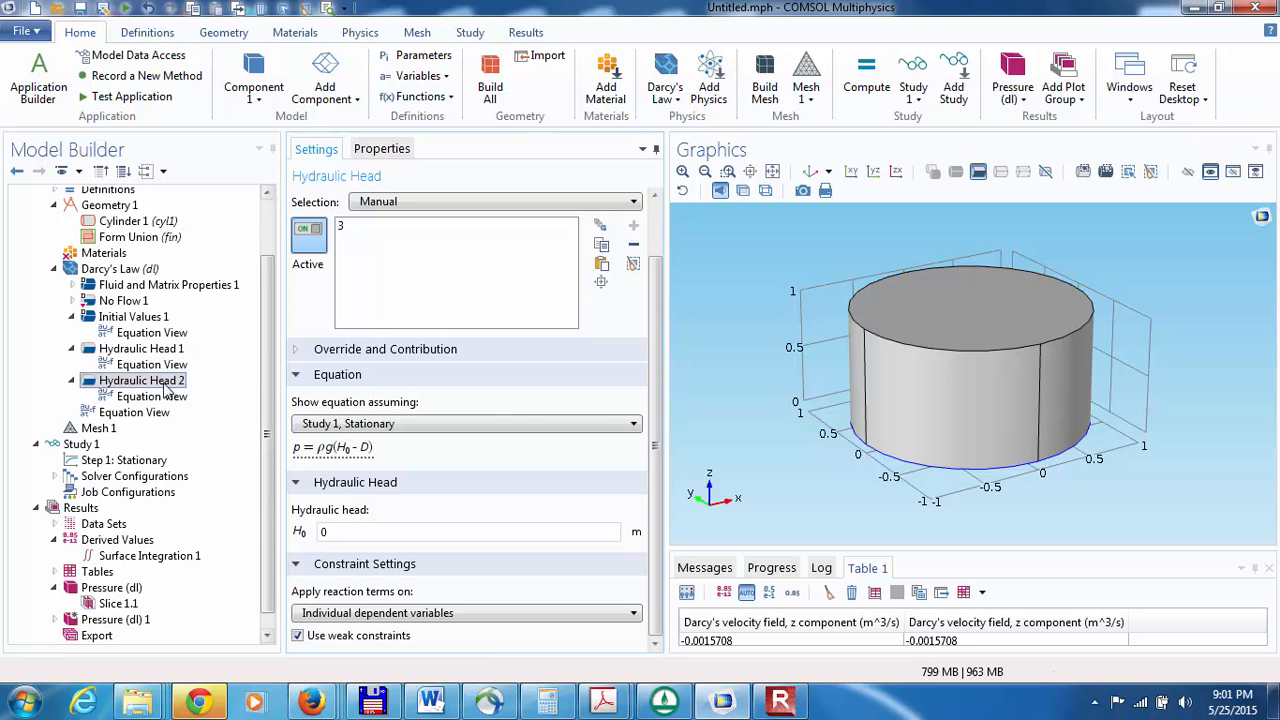
# Step: Change the geometry shape order of Component 1 to Linear
pyautogui.click(271, 214)
pyautogui.click(95, 244)
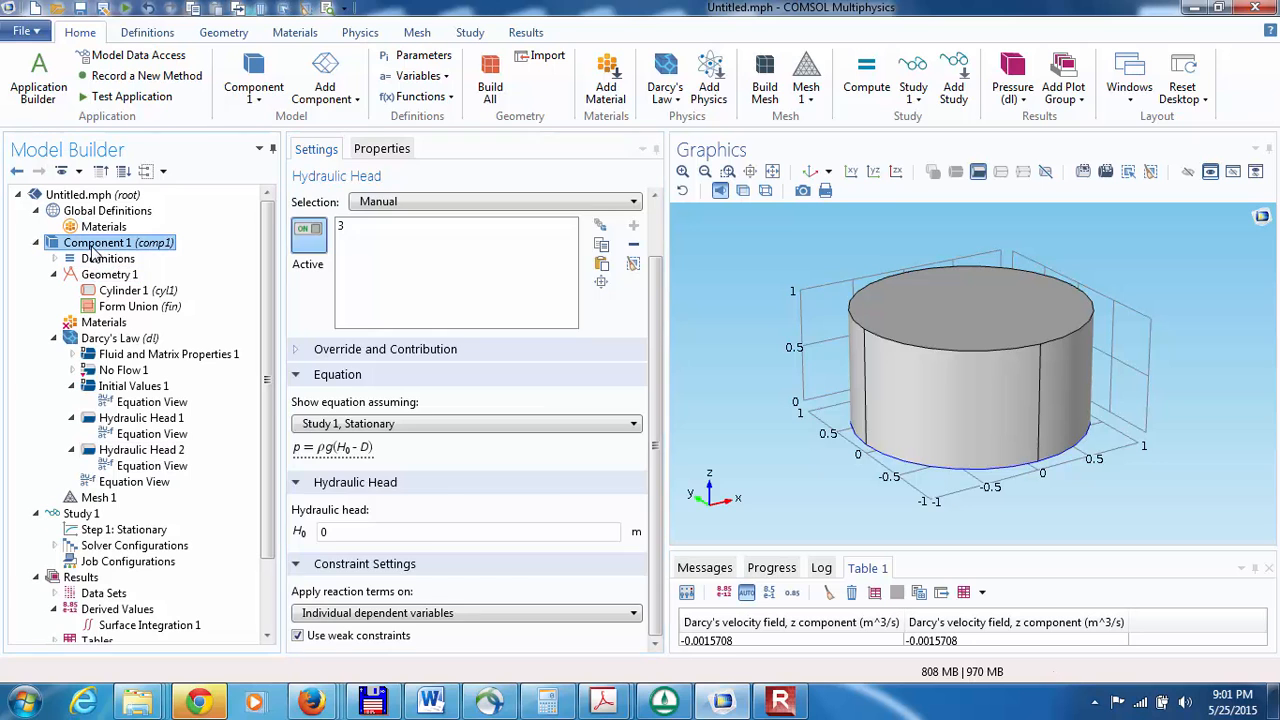
pyautogui.click(300, 418)
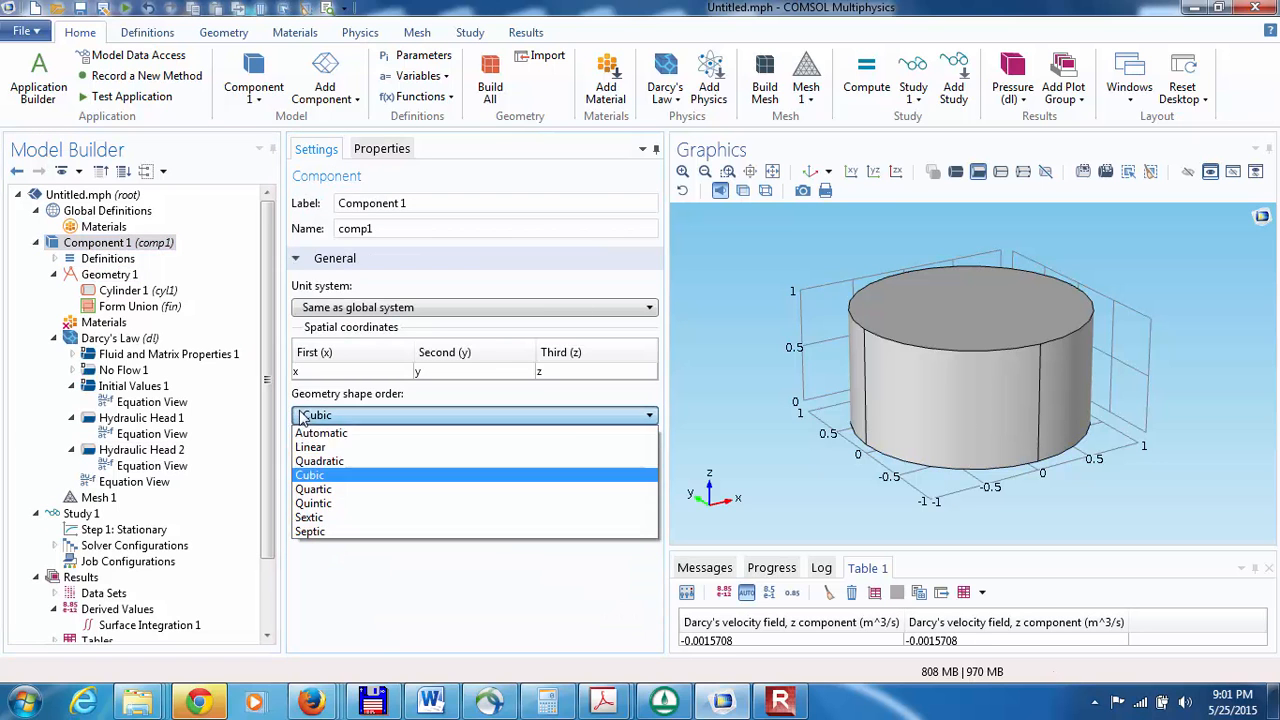
pyautogui.click(305, 450)
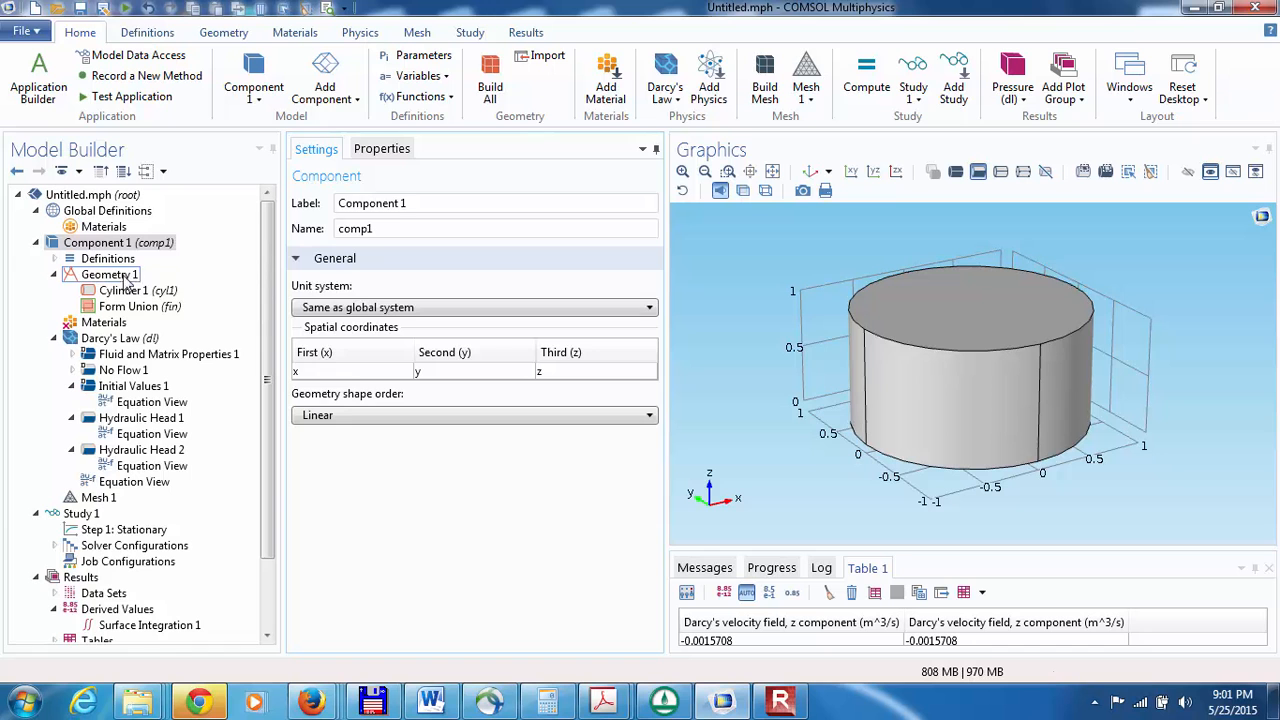
# Step: Check the Mesh 1 settings and recompute the Stationary study with the linear geometry and weak constraints
pyautogui.click(98, 497)
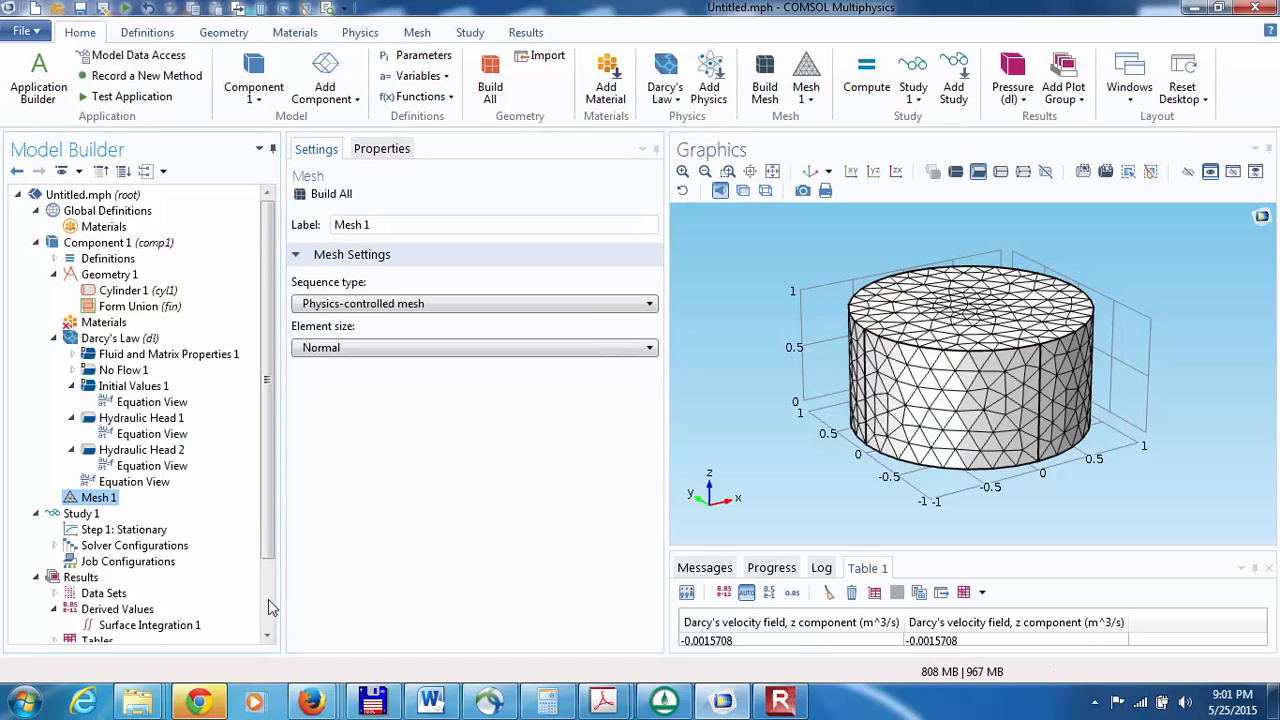
pyautogui.scroll(-2, 270, 610)
pyautogui.click(93, 444)
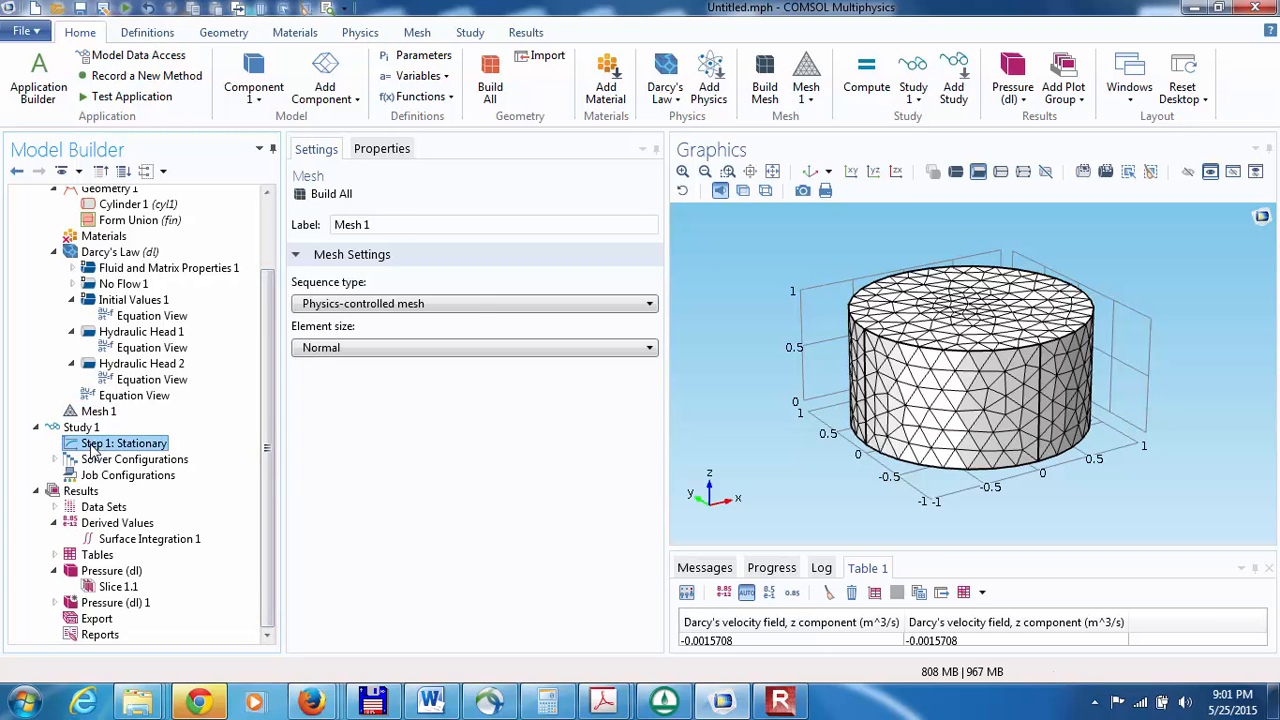
pyautogui.click(333, 195)
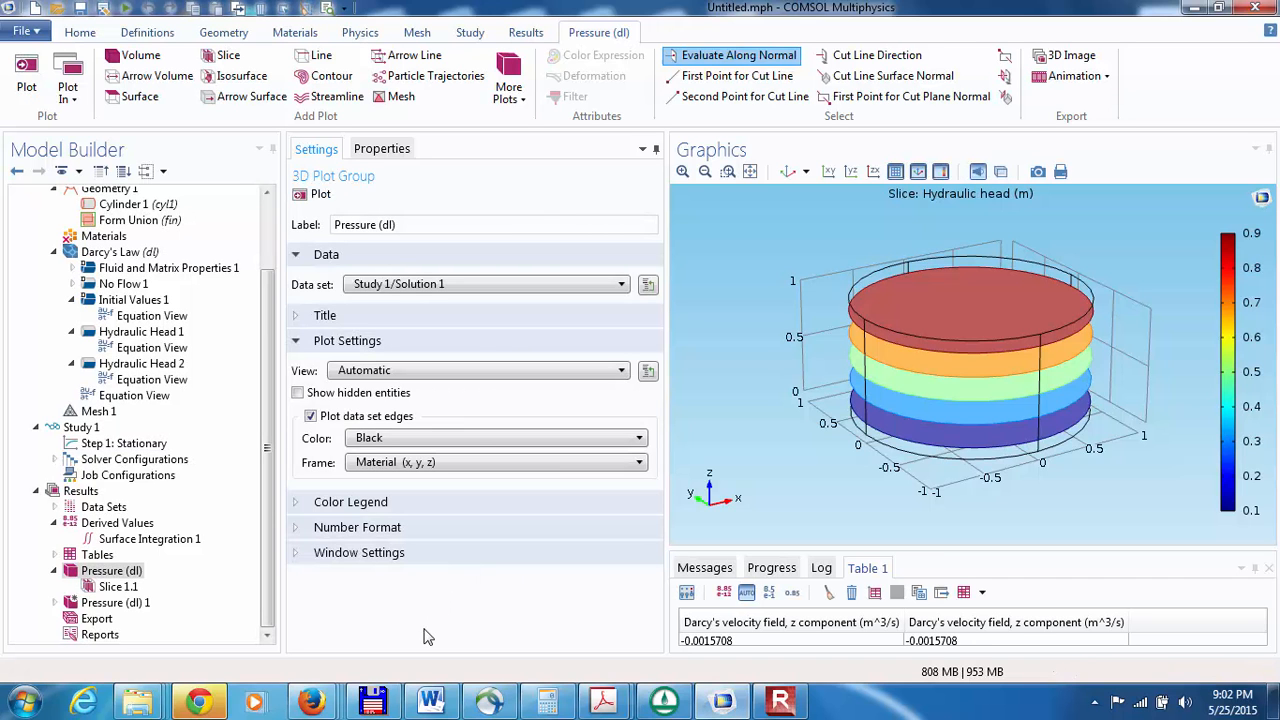
# Step: Duplicate Surface Integration 1 under Derived Values and open the copy's settings
pyautogui.click(118, 540)
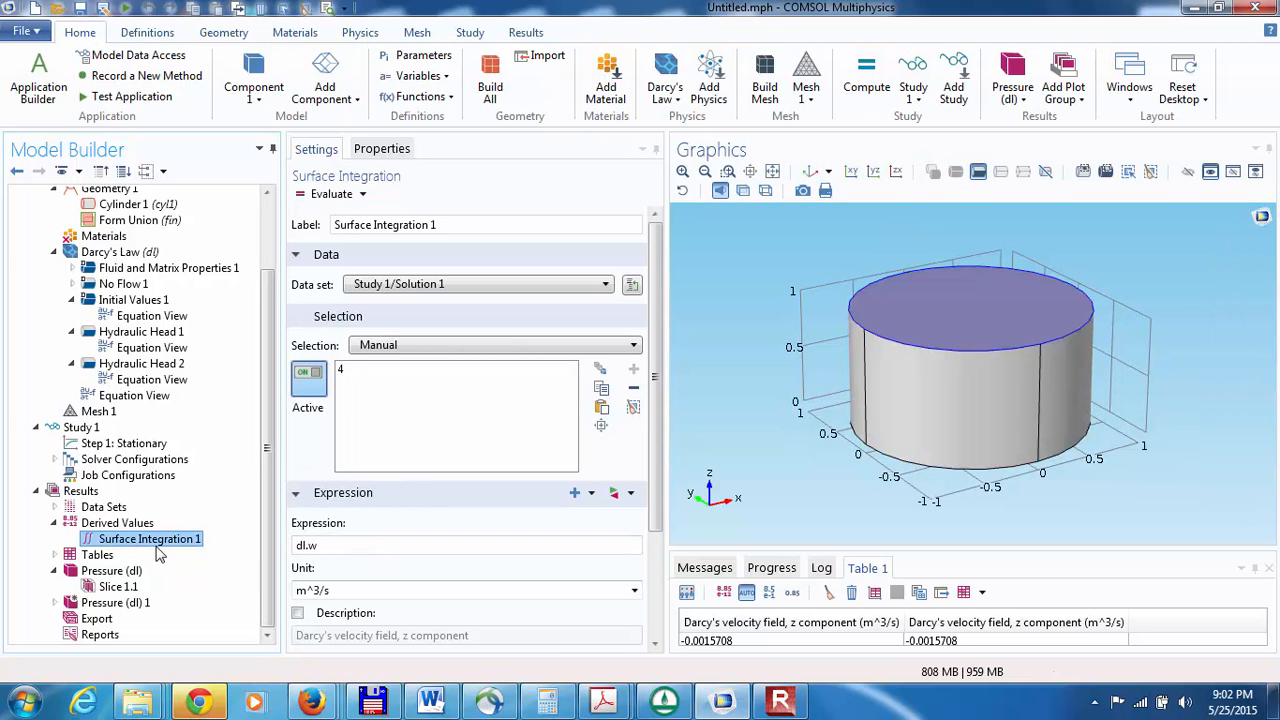
pyautogui.rightClick(116, 541)
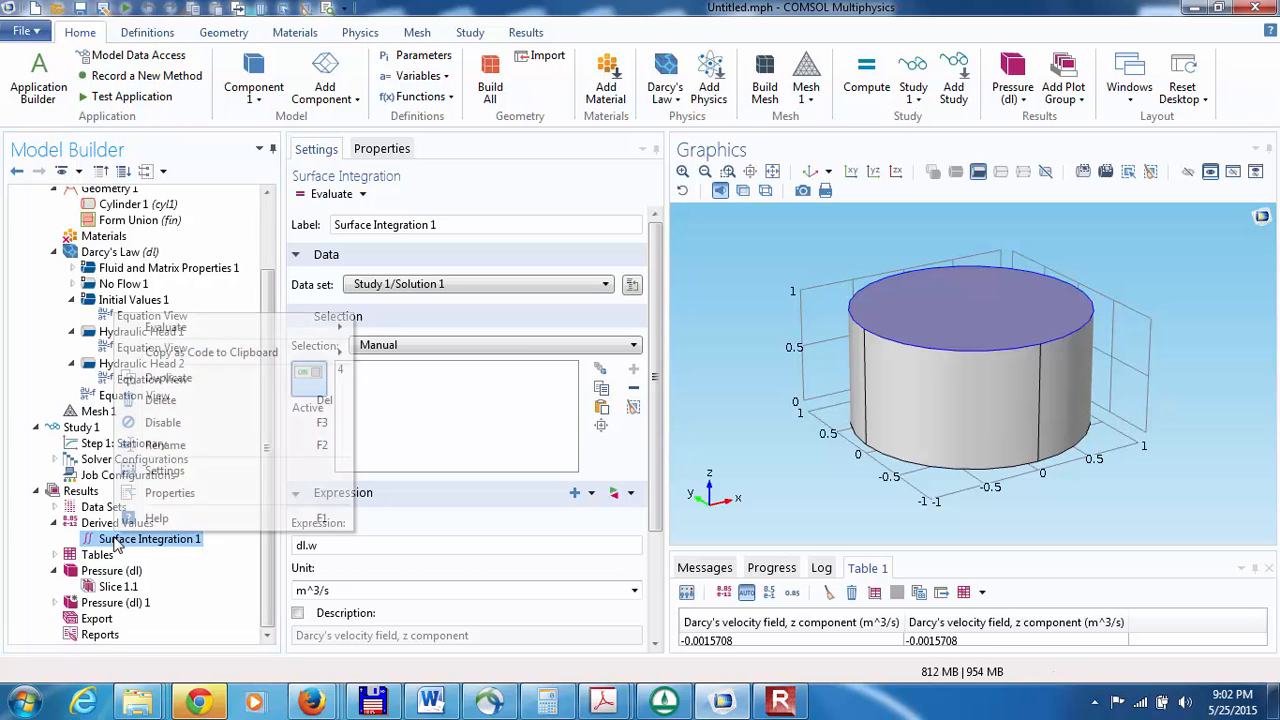
pyautogui.click(165, 378)
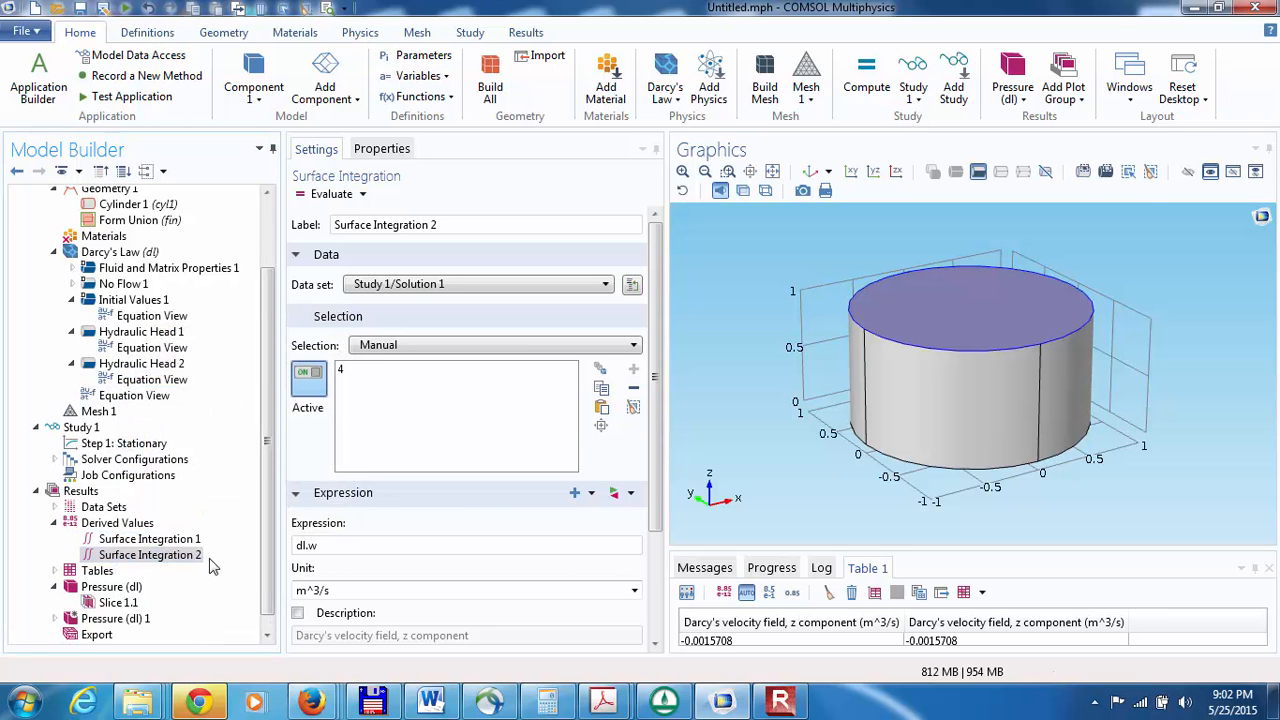
pyautogui.click(141, 556)
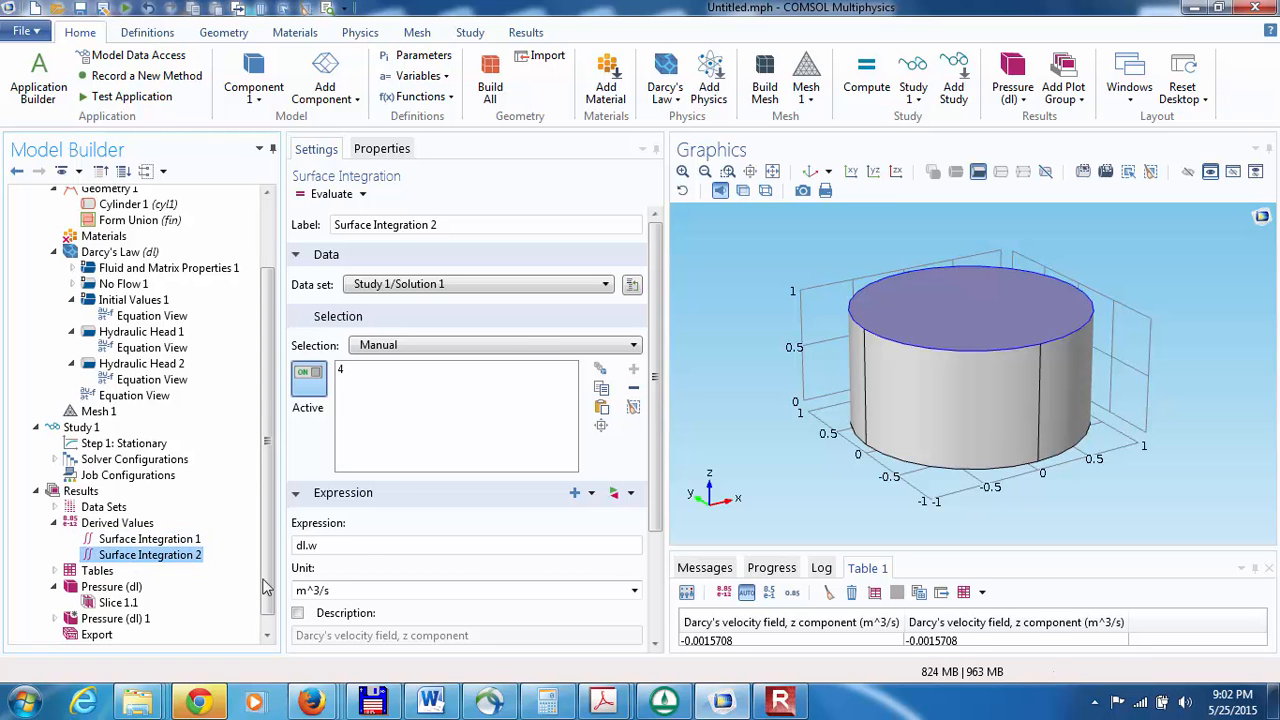
# Step: Replace the expression of Surface Integration 2 with p_lm, the Darcy's Law Lagrange multiplier for pressure
pyautogui.moveTo(352, 545); pyautogui.dragTo(290, 545)
pyautogui.press('BackSpace')
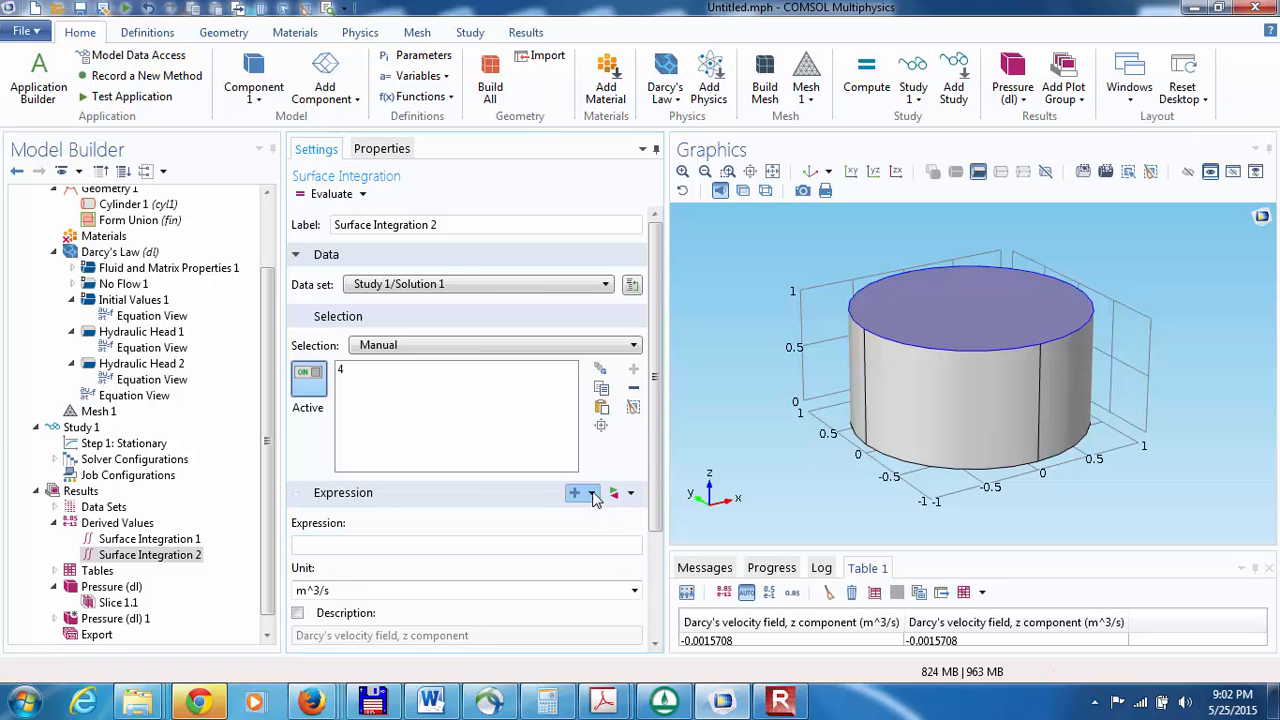
pyautogui.click(577, 493)
pyautogui.click(623, 231)
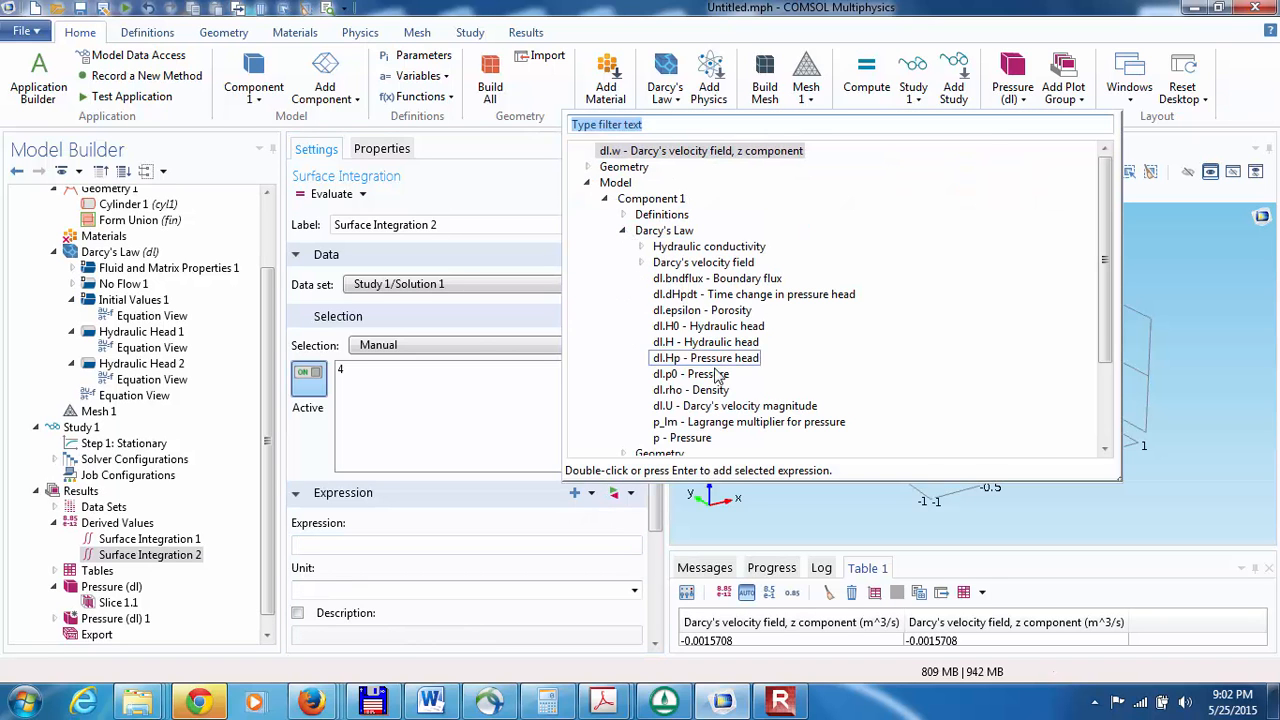
pyautogui.doubleClick(697, 426)
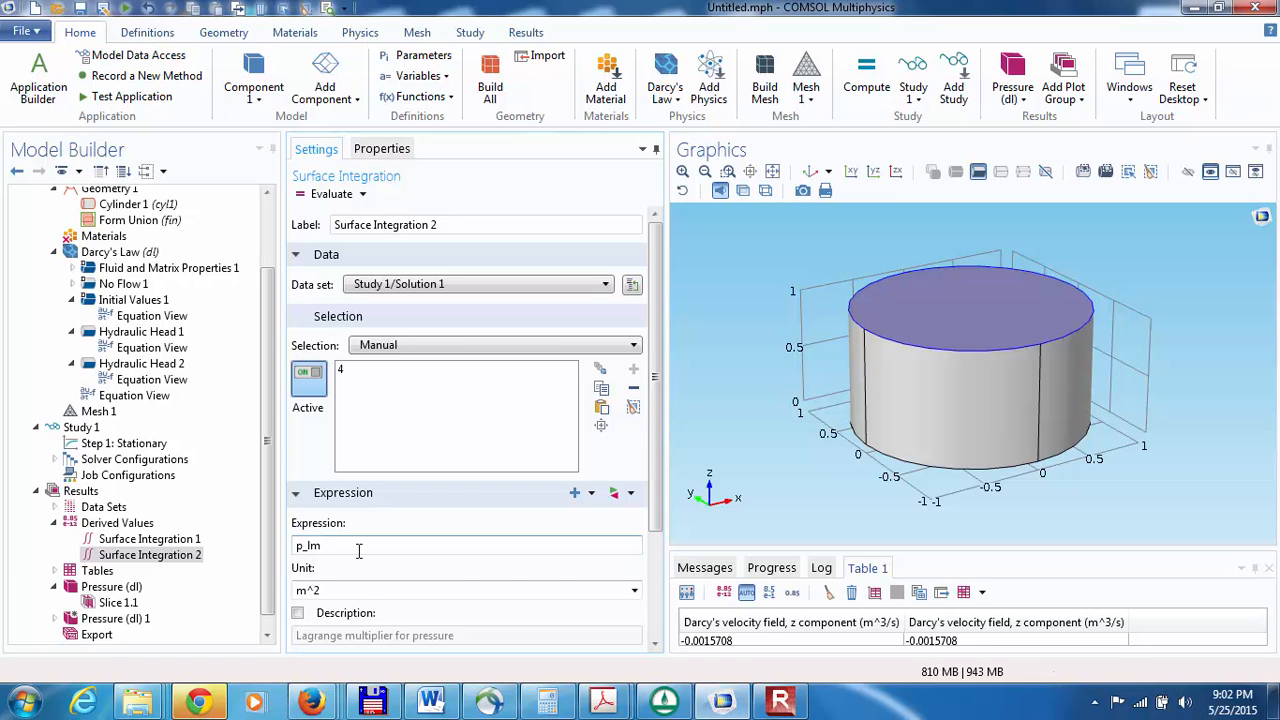
pyautogui.click(325, 590)
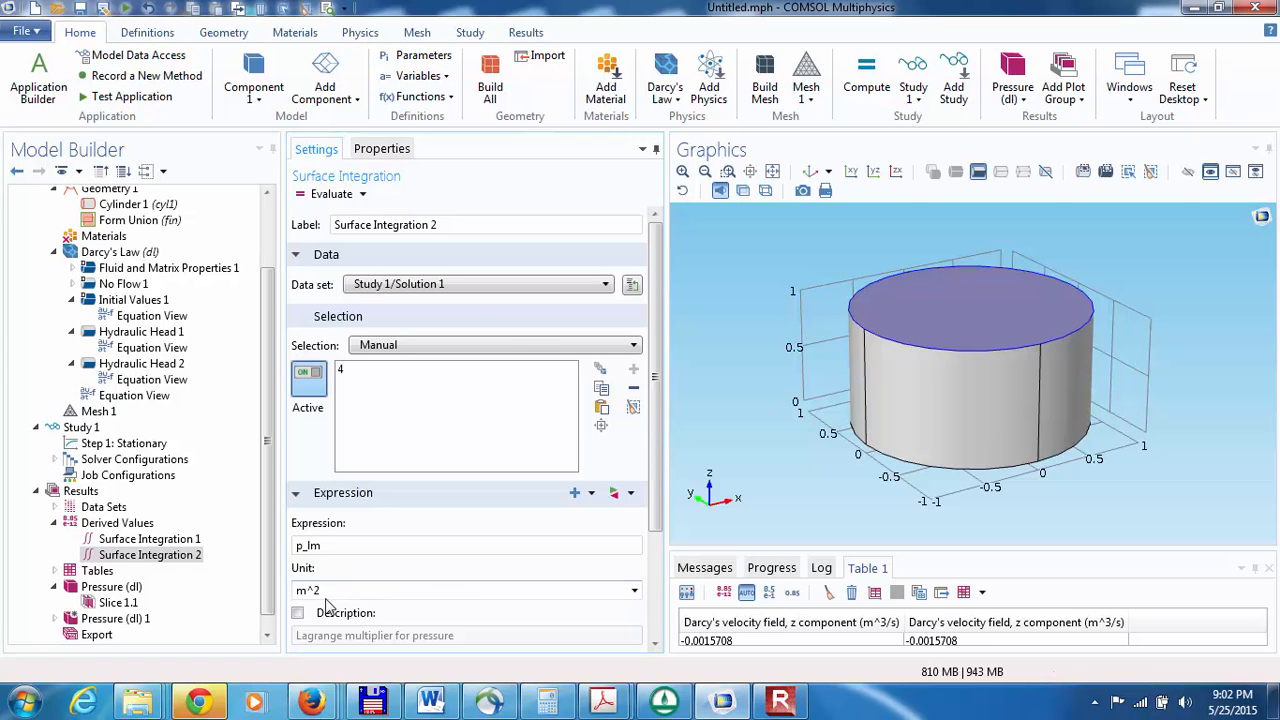
pyautogui.click(633, 592)
pyautogui.click(633, 592)
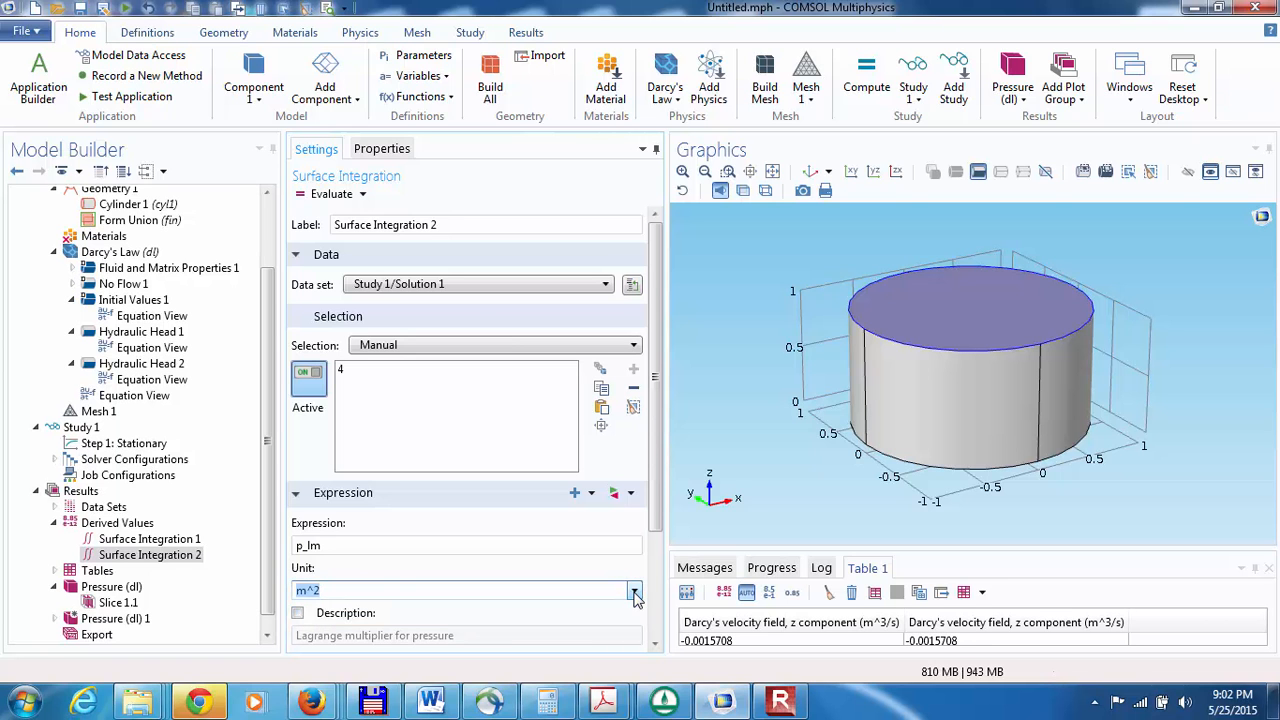
pyautogui.click(655, 647)
pyautogui.moveTo(655, 647); pyautogui.dragTo(655, 647)
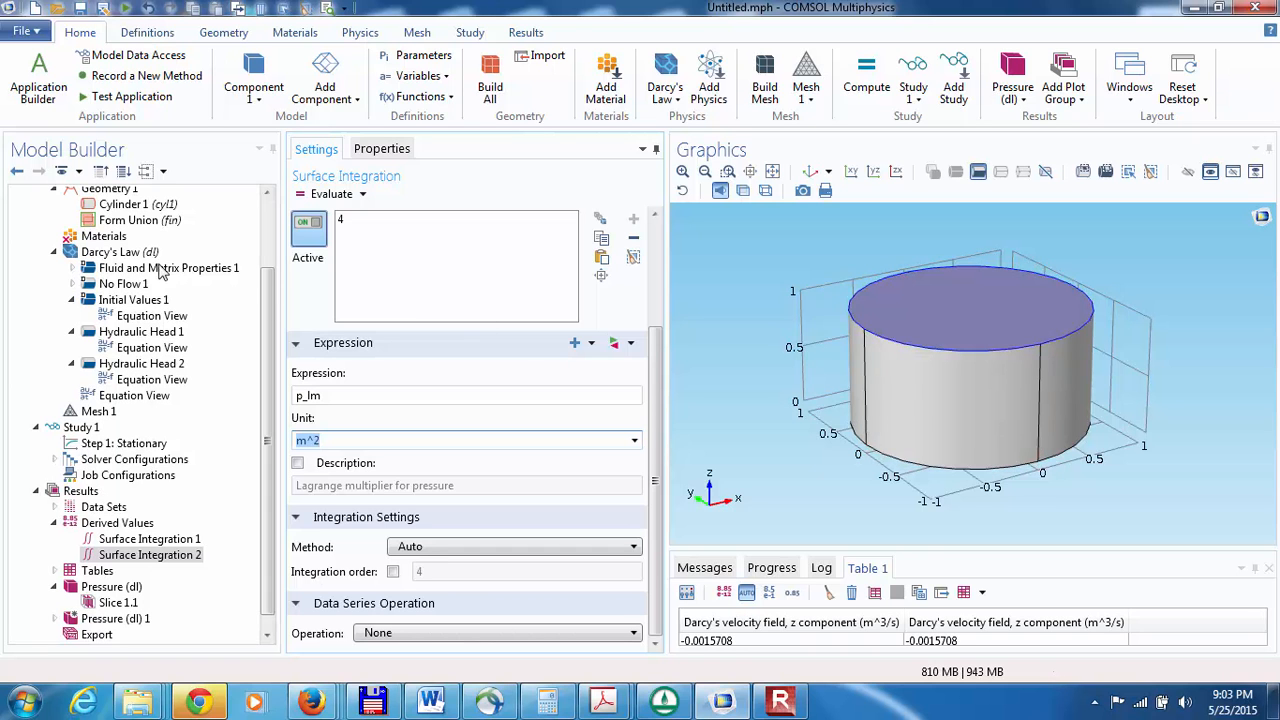
pyautogui.click(98, 411)
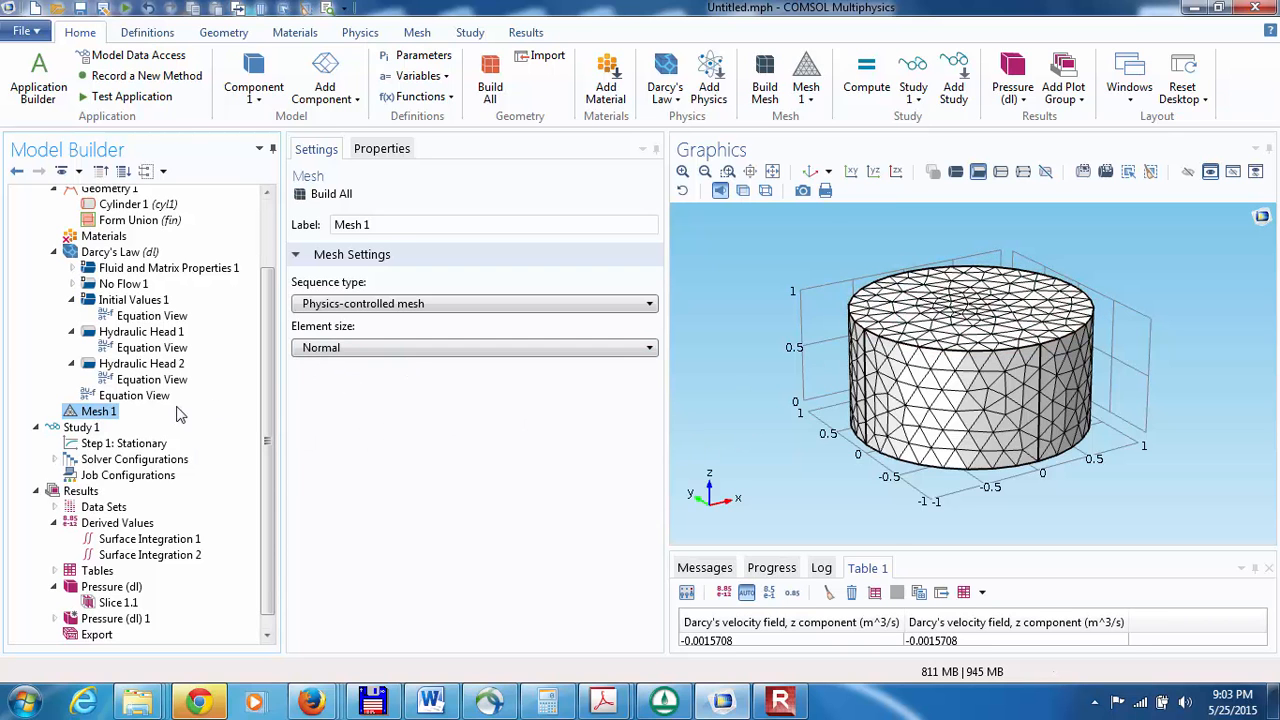
# Step: Clear the results in Table 1 and evaluate Surface Integration 2 for the linear geometry
pyautogui.click(145, 556)
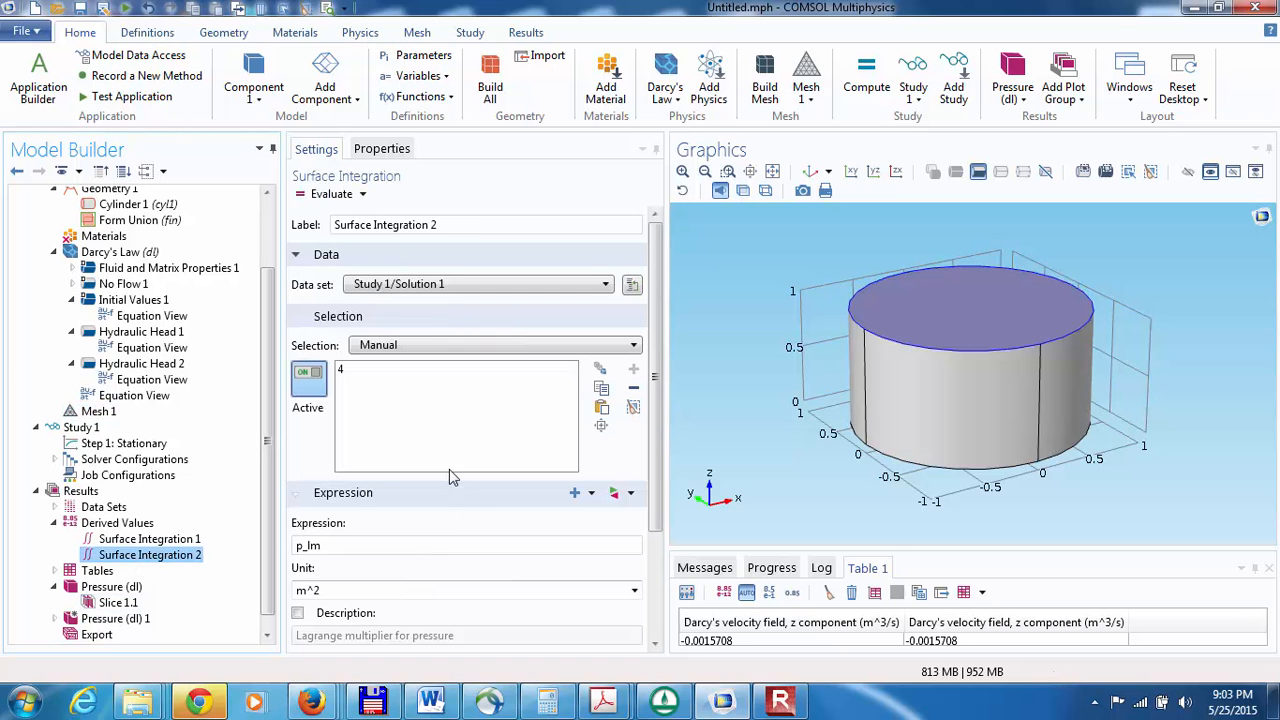
pyautogui.click(829, 594)
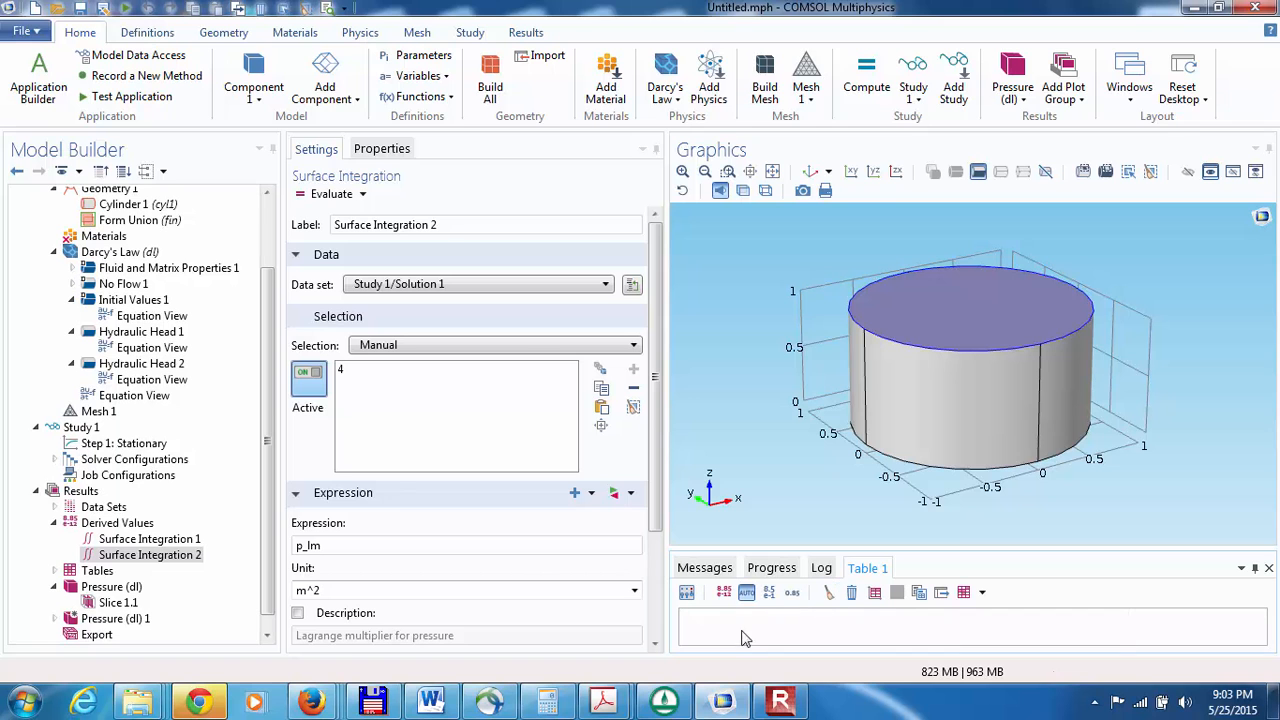
pyautogui.click(325, 194)
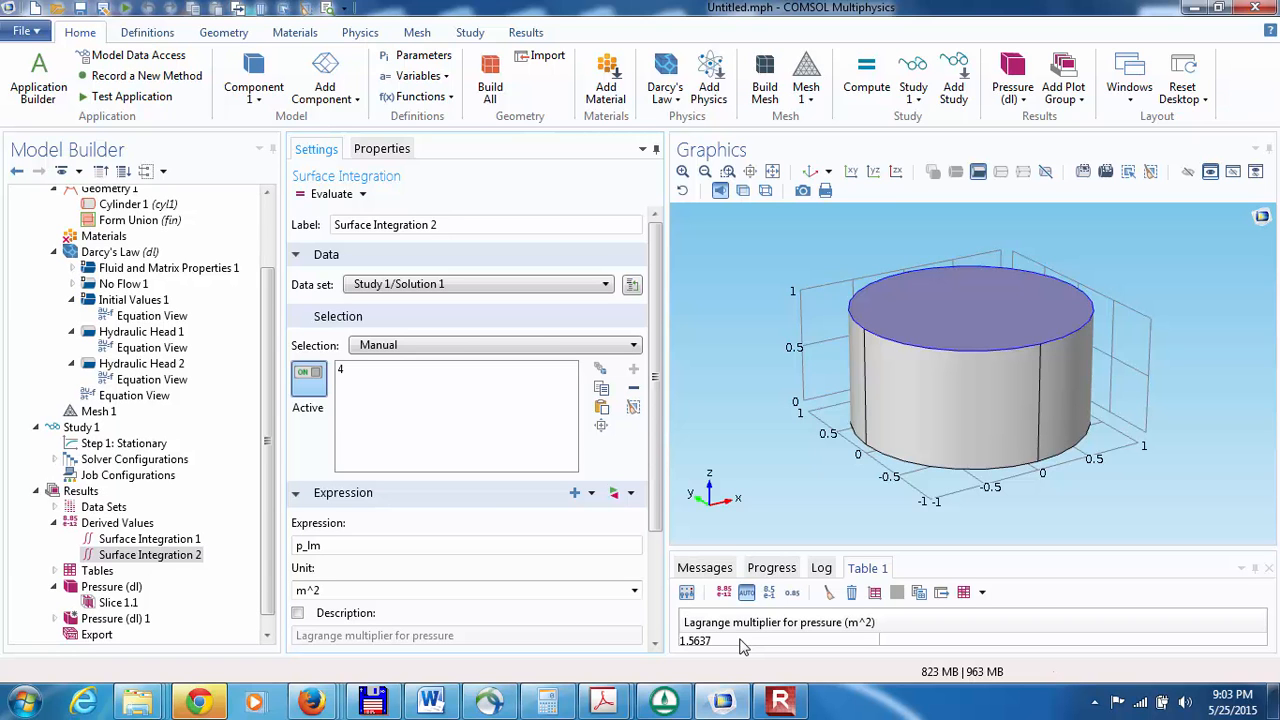
# Step: Change the geometry shape order of Component 1 to Quadratic
pyautogui.click(130, 252)
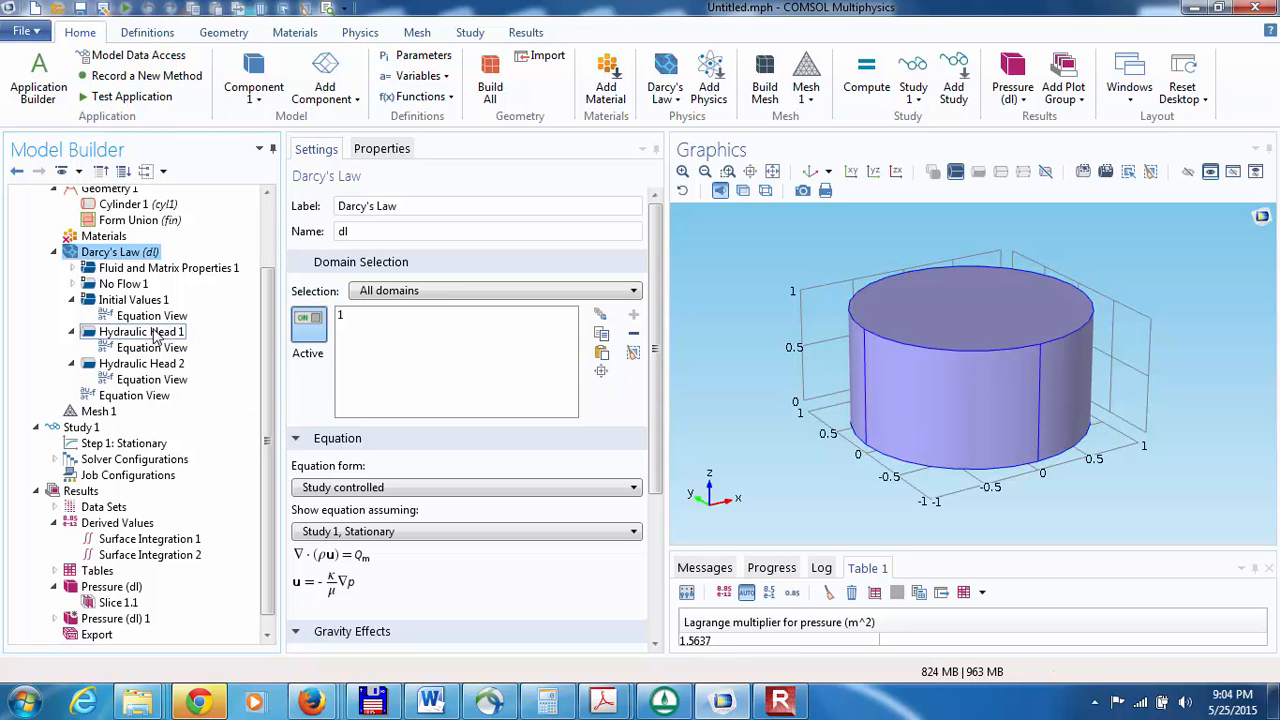
pyautogui.scroll(2, 268, 218)
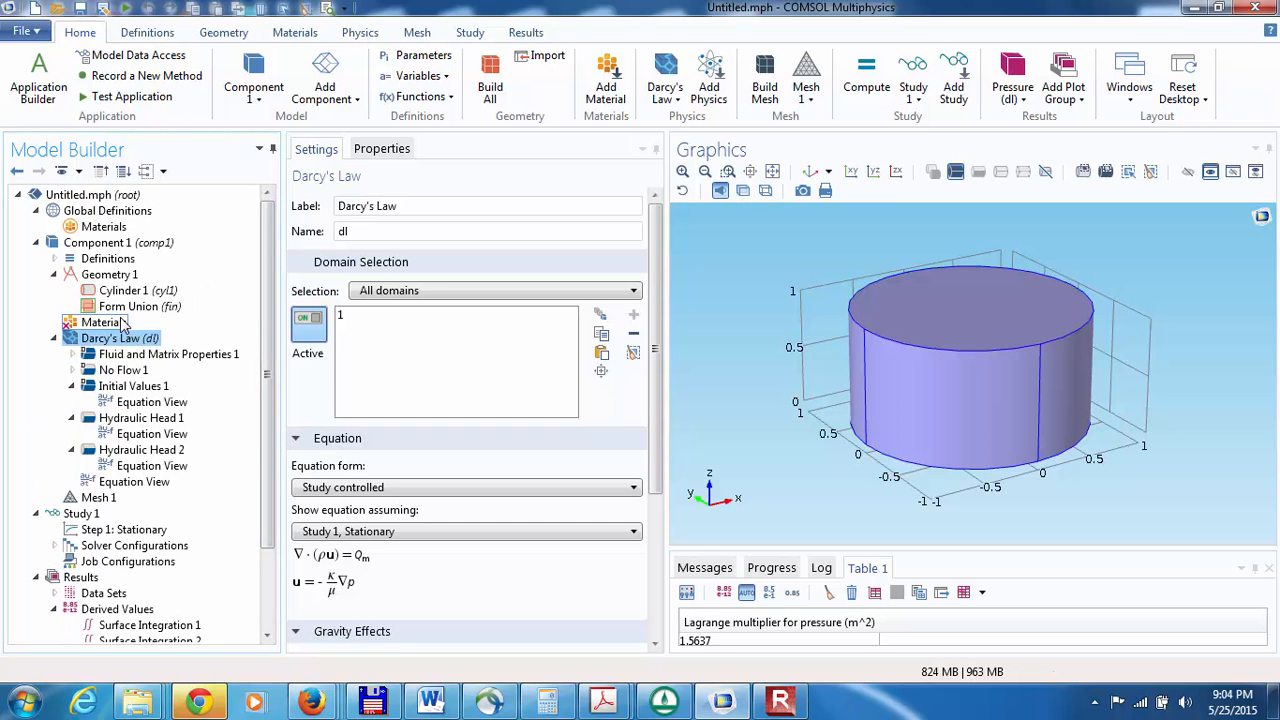
pyautogui.click(70, 246)
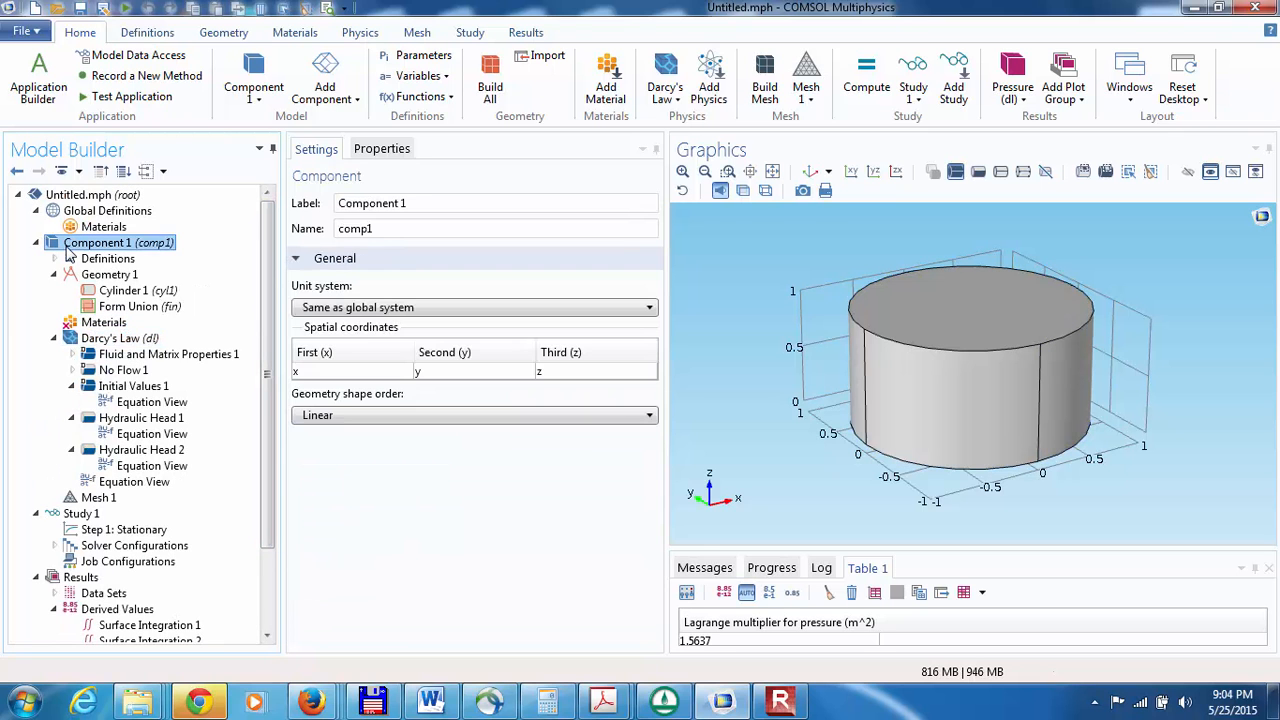
pyautogui.click(306, 415)
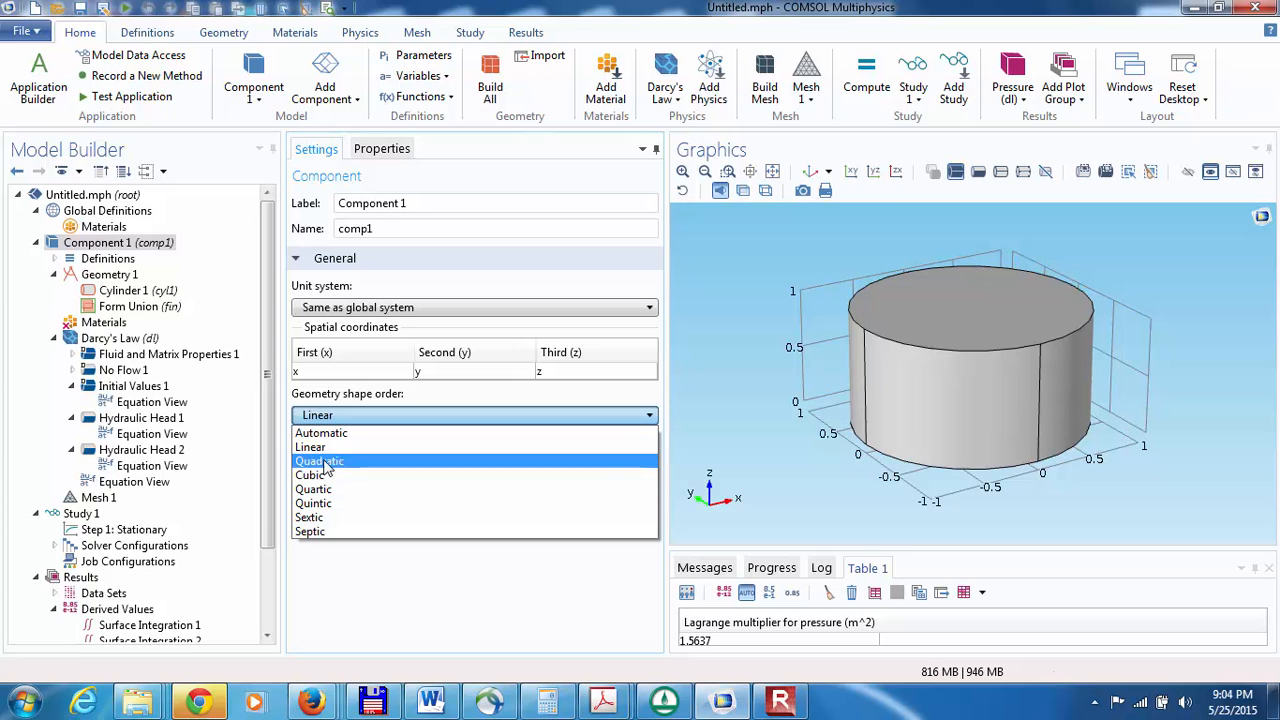
pyautogui.click(322, 461)
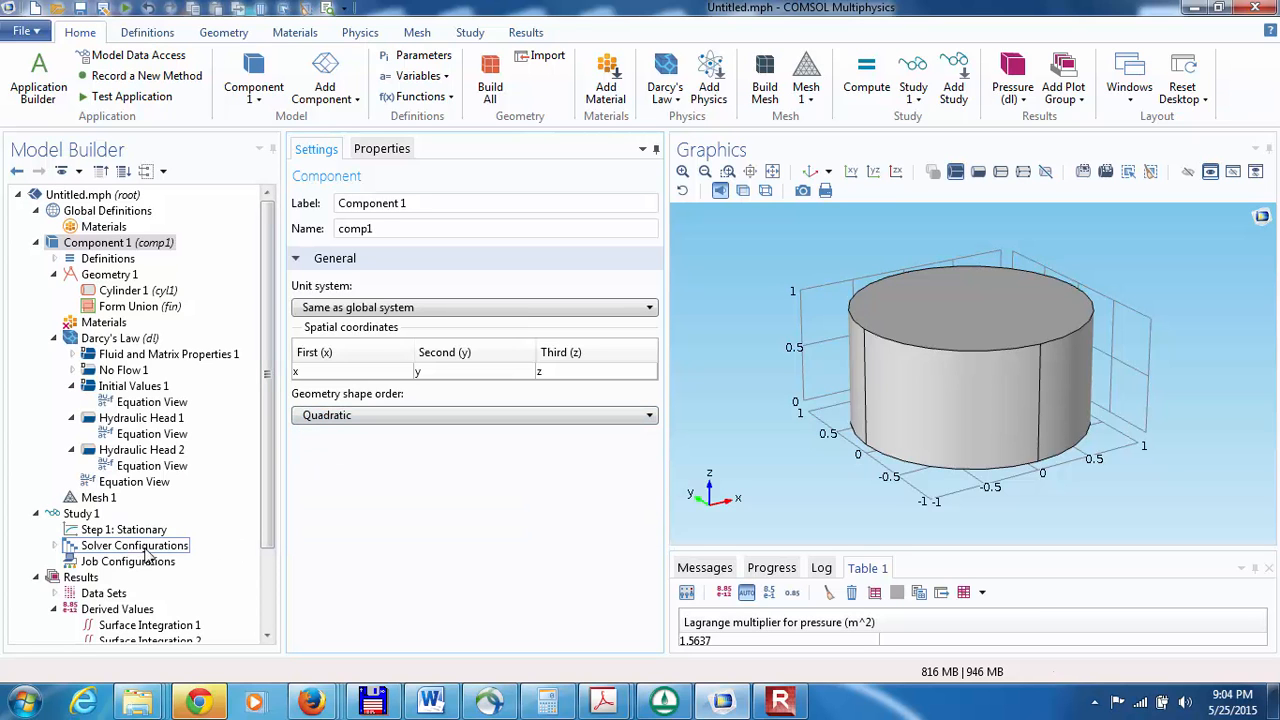
# Step: Recompute the Stationary study with the quadratic geometry and evaluate Surface Integration 2 again
pyautogui.click(97, 535)
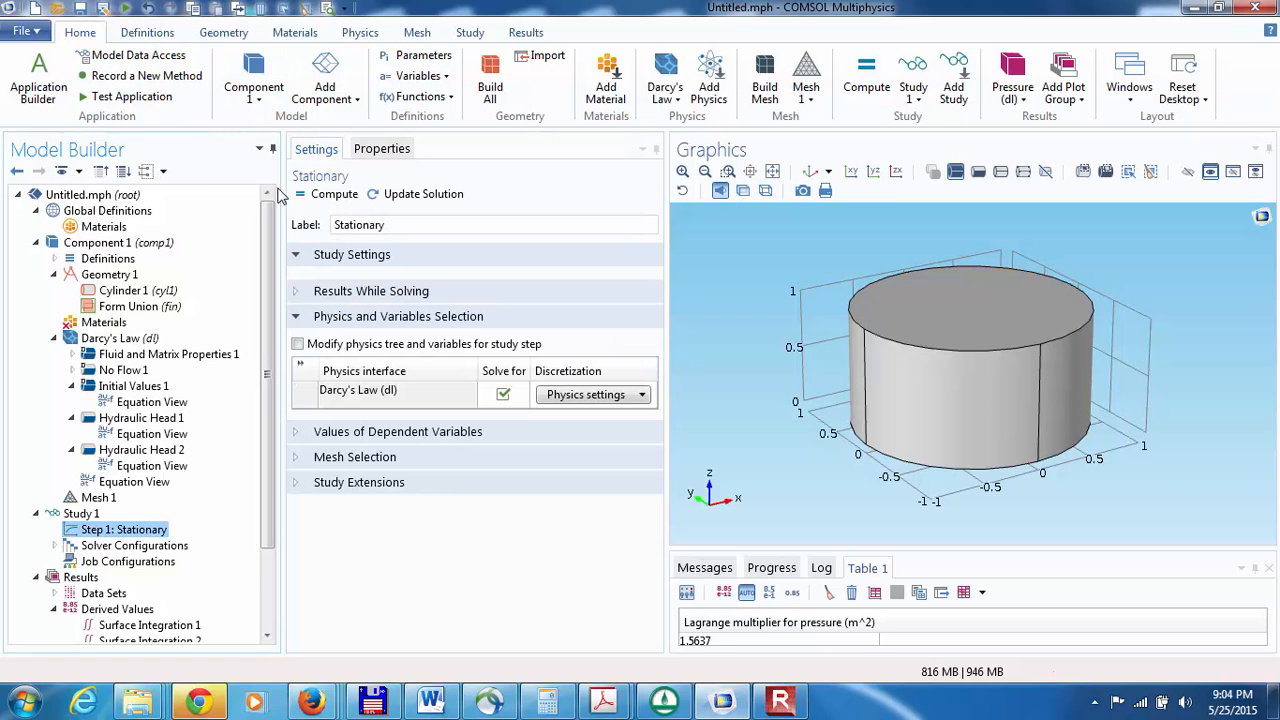
pyautogui.click(300, 195)
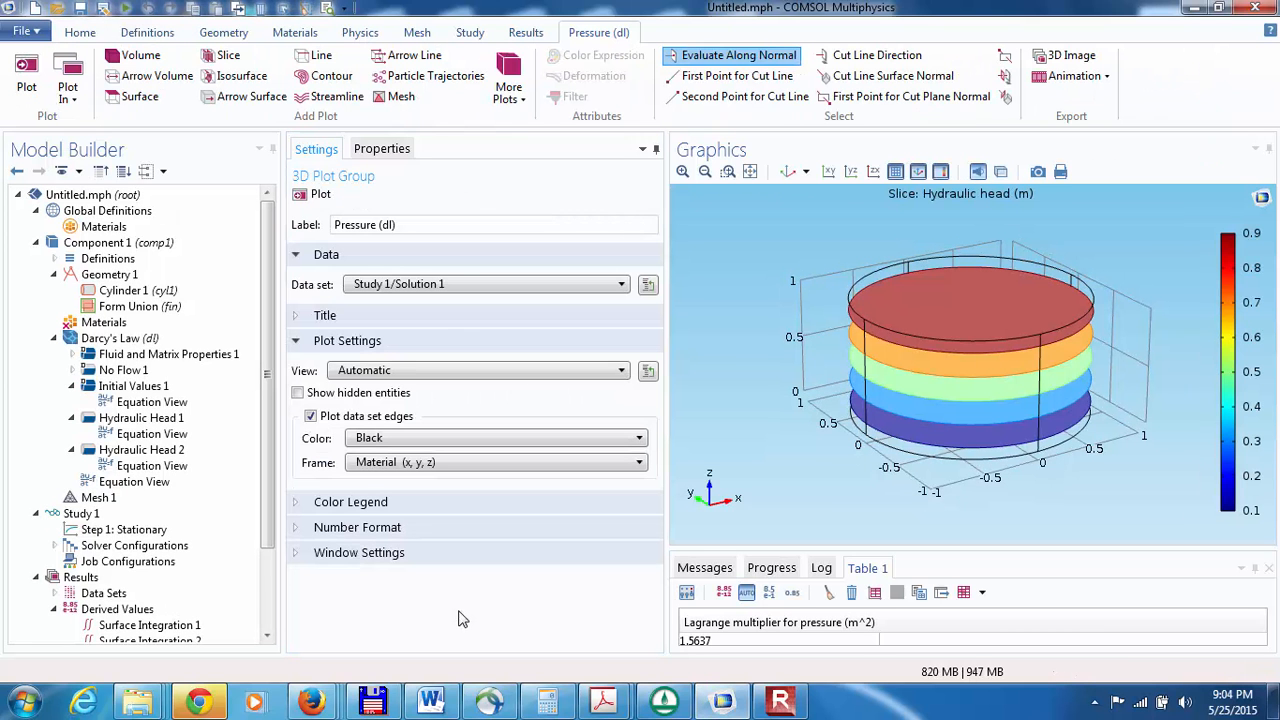
pyautogui.click(268, 636)
pyautogui.click(150, 611)
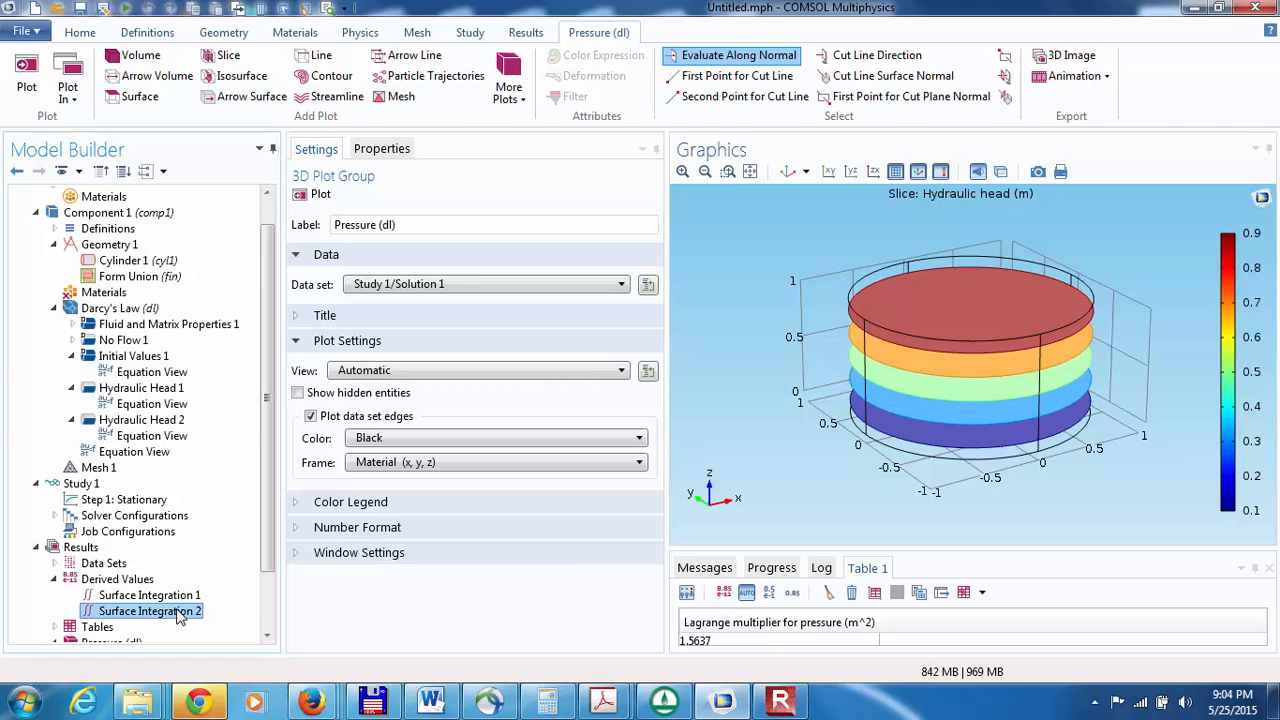
pyautogui.click(329, 194)
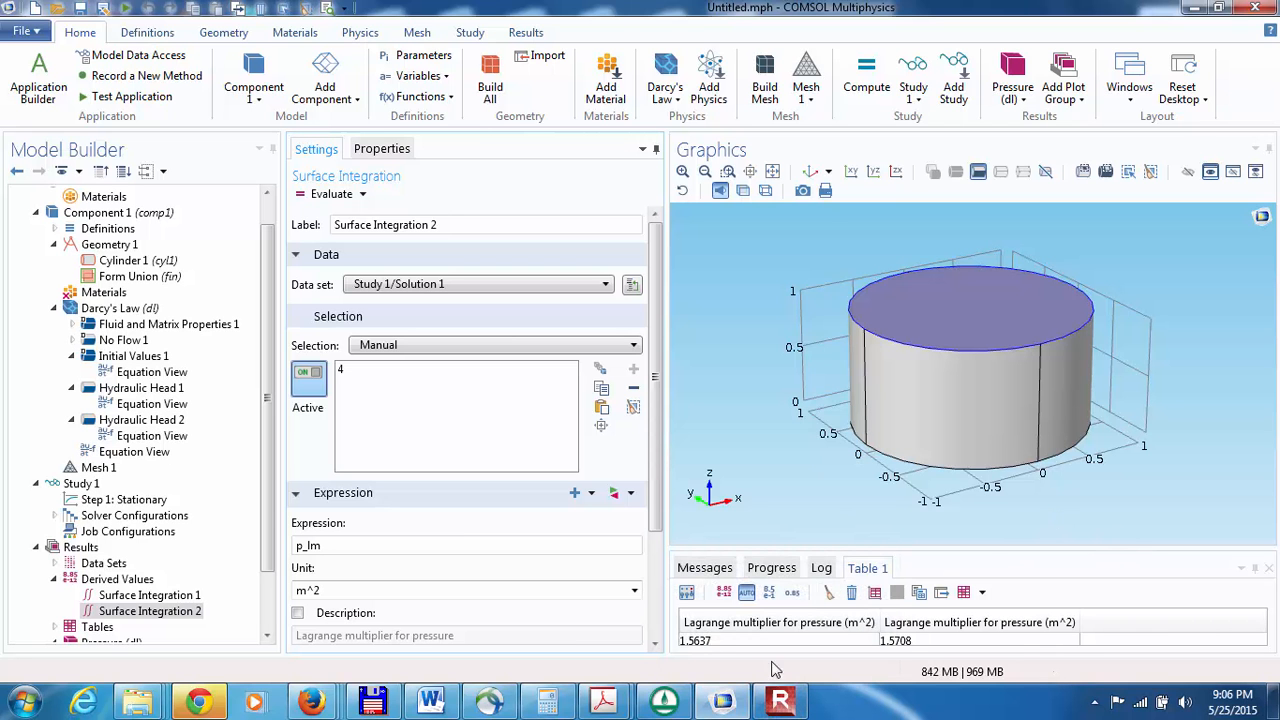
pyautogui.moveTo(783, 706)
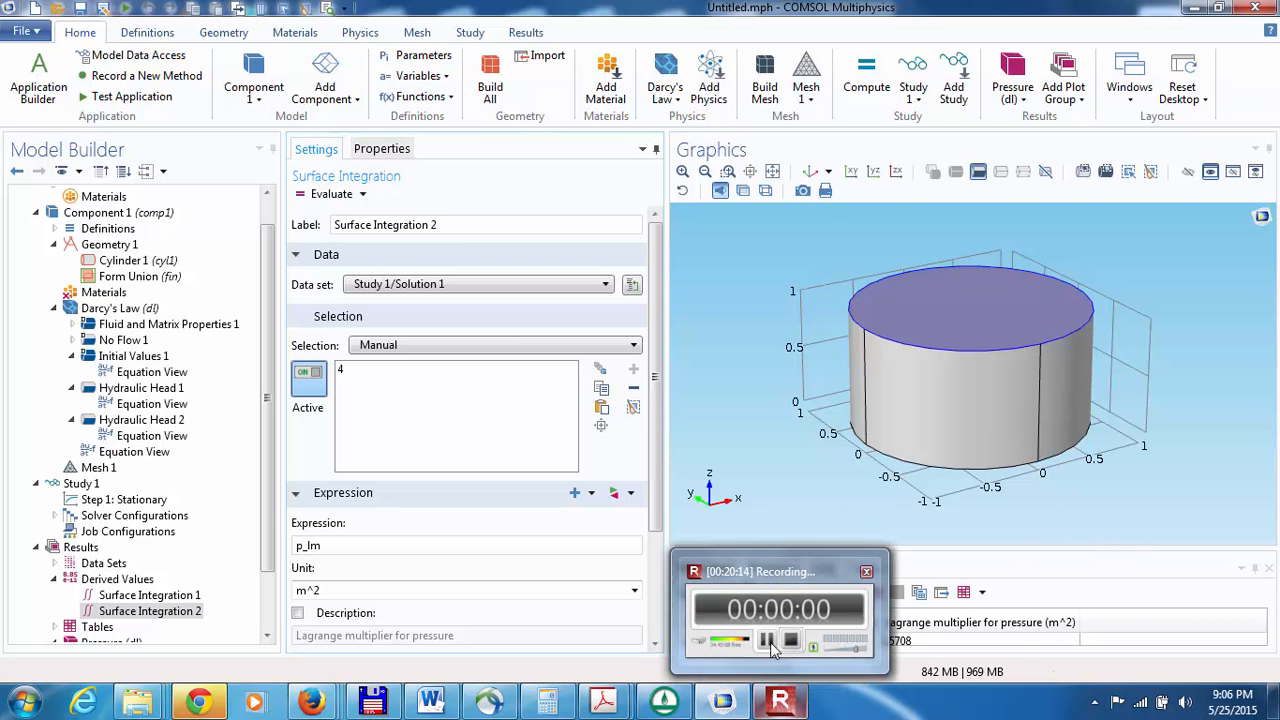